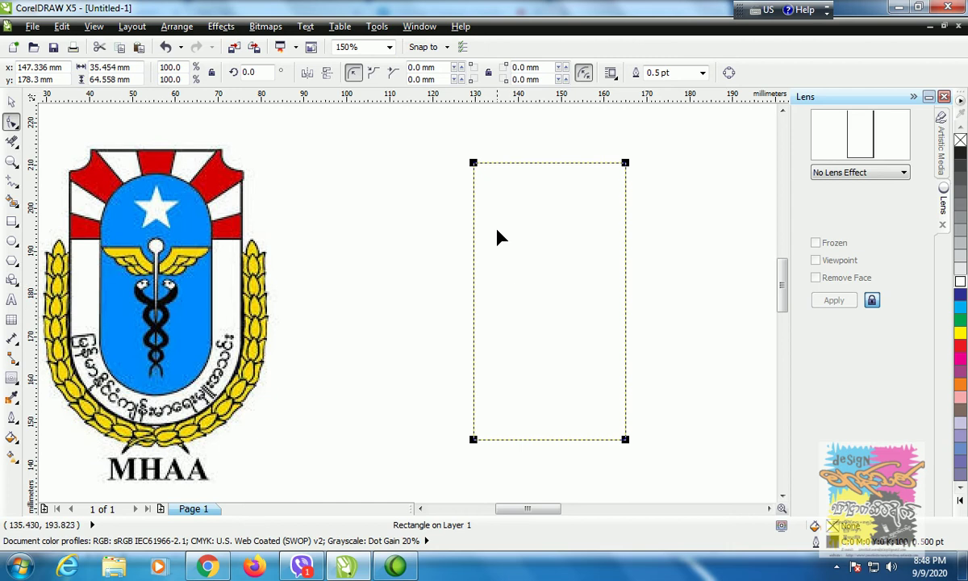
Round all four rectangle corners to 17.727 mm and add a one-step inside contour at about 10 mm offset
left_click_drag(474, 164, 557, 184)
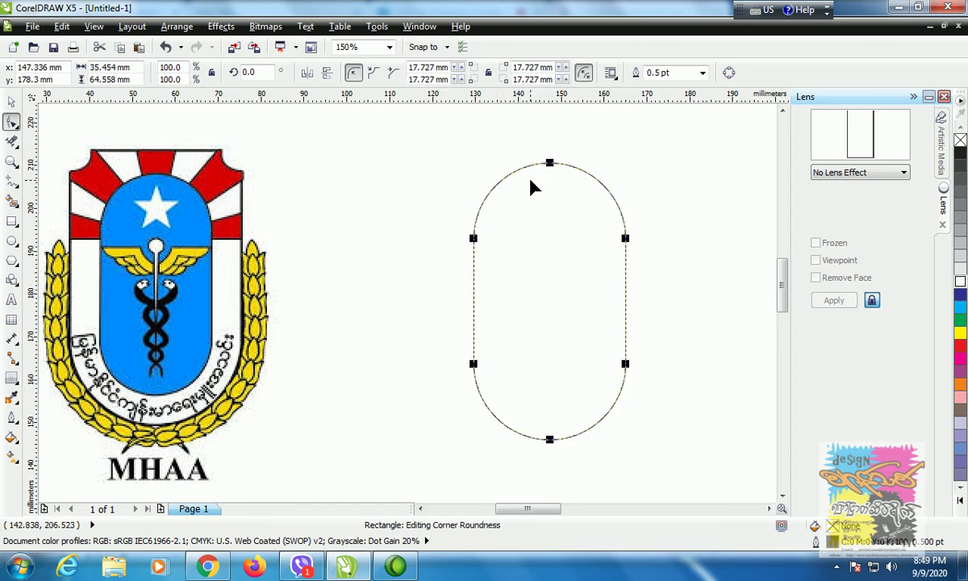
left_click(13, 105)
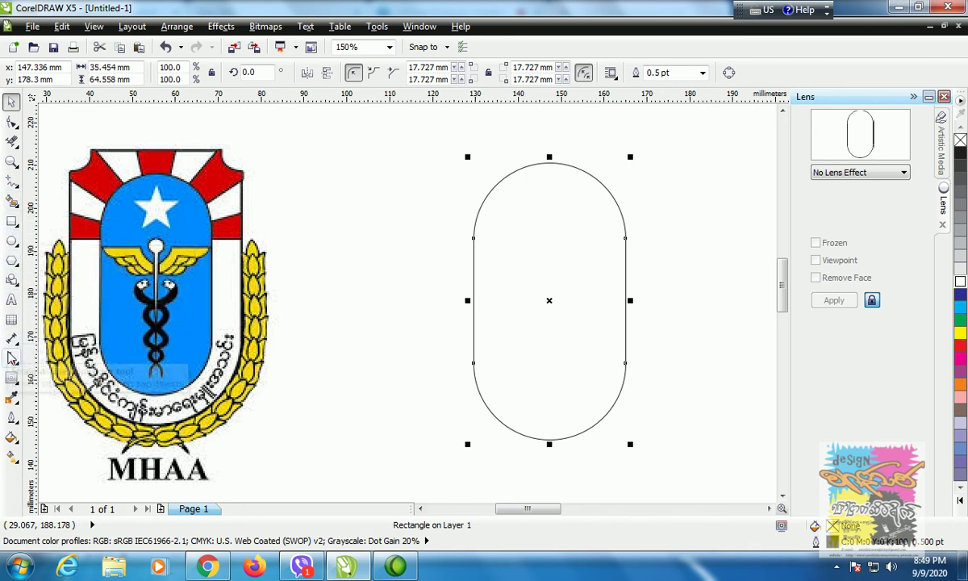
left_click(12, 376)
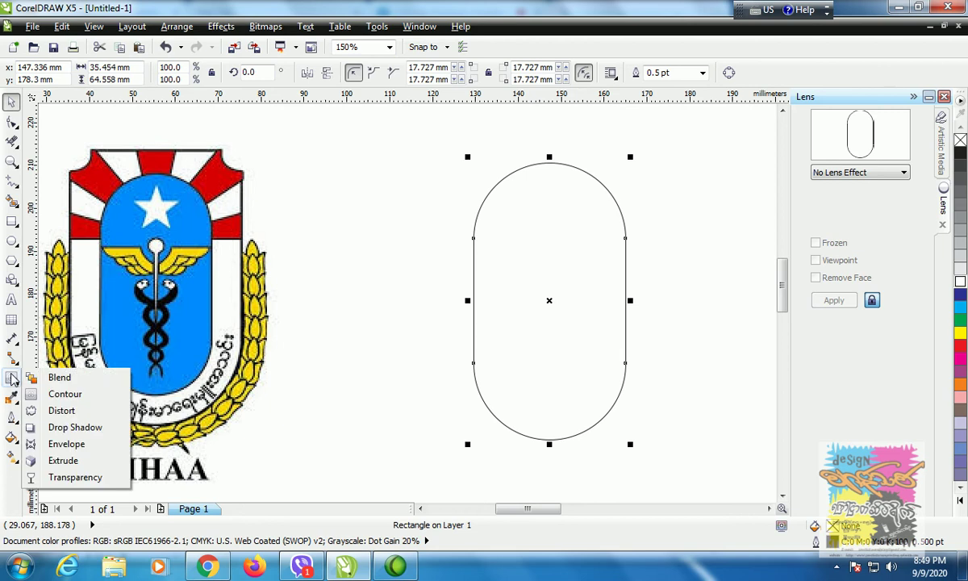
left_click(56, 394)
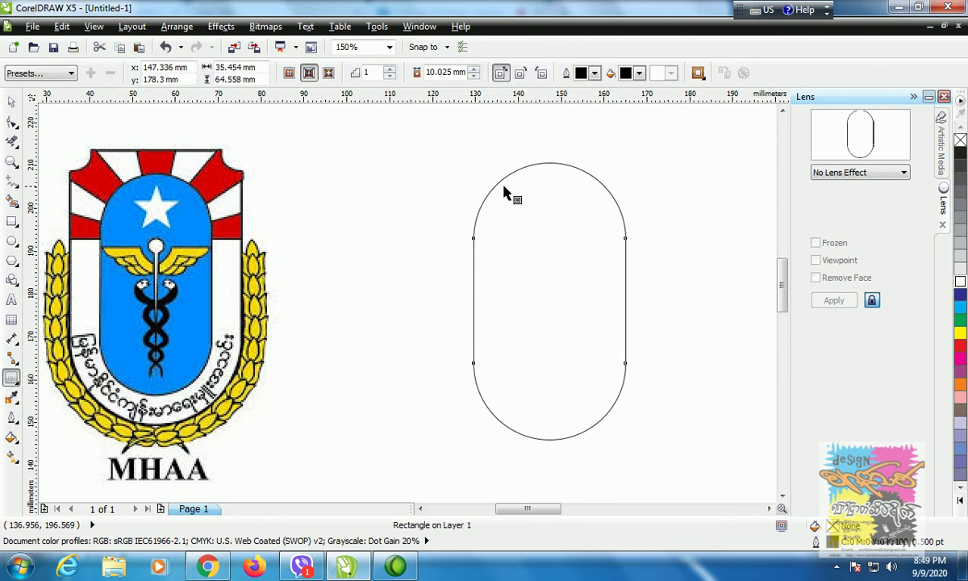
left_click_drag(519, 178, 519, 221)
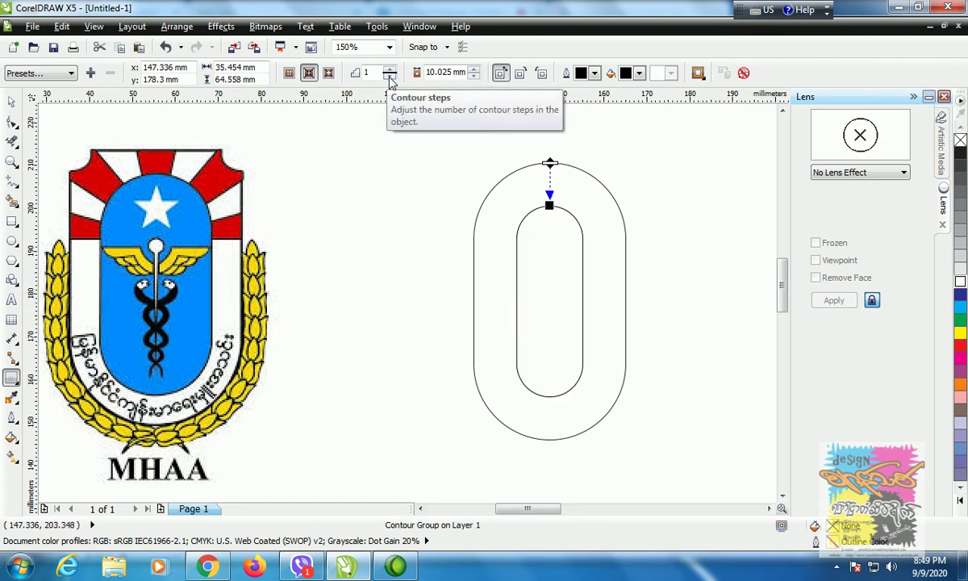
Set the inner contour's offset to 6.525 mm
left_click(473, 70)
left_click(475, 77)
left_click(475, 77)
left_click(475, 77)
left_click(474, 77)
left_click(474, 77)
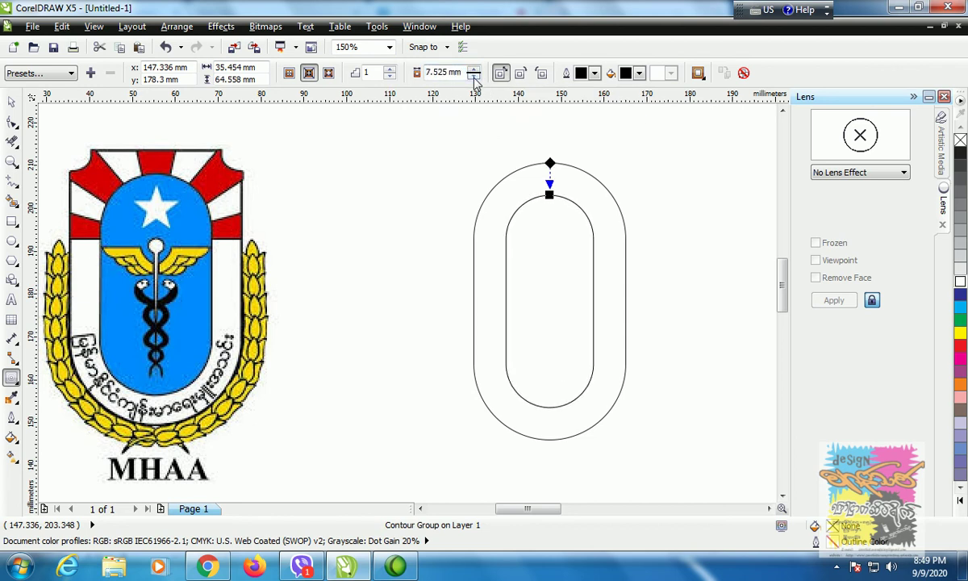
left_click(474, 77)
left_click(474, 77)
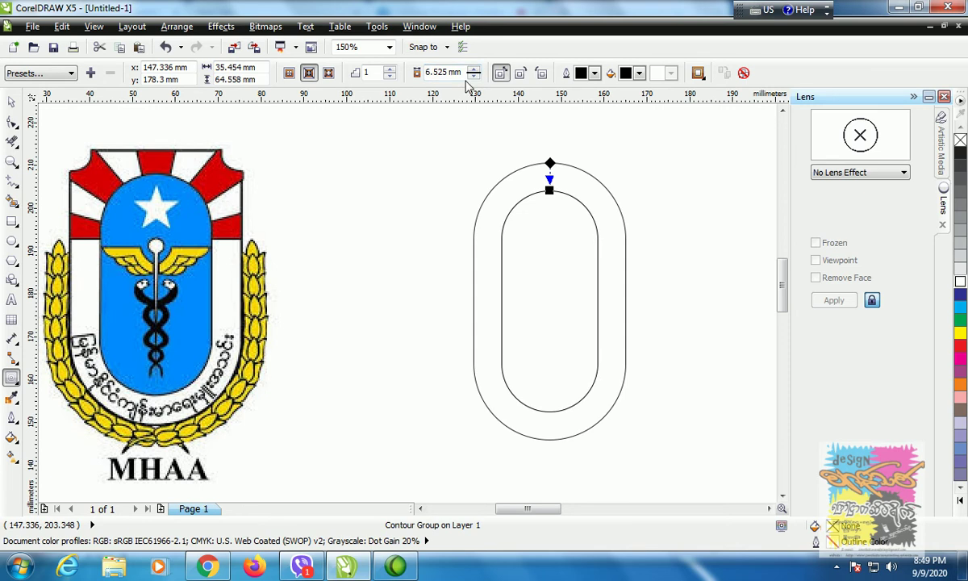
Break the contour group apart into separate outer and inner shapes and clear the selection
left_click(11, 100)
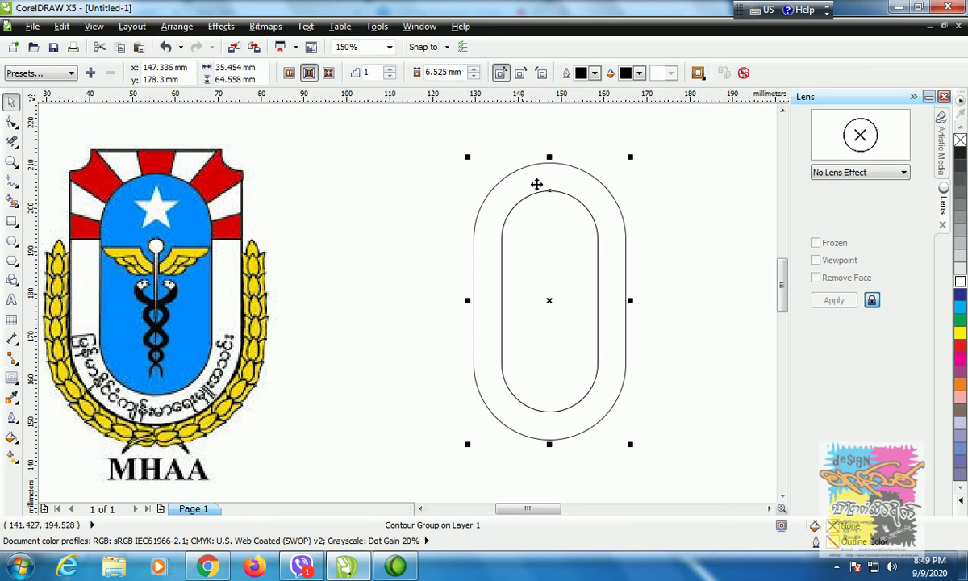
left_click(166, 27)
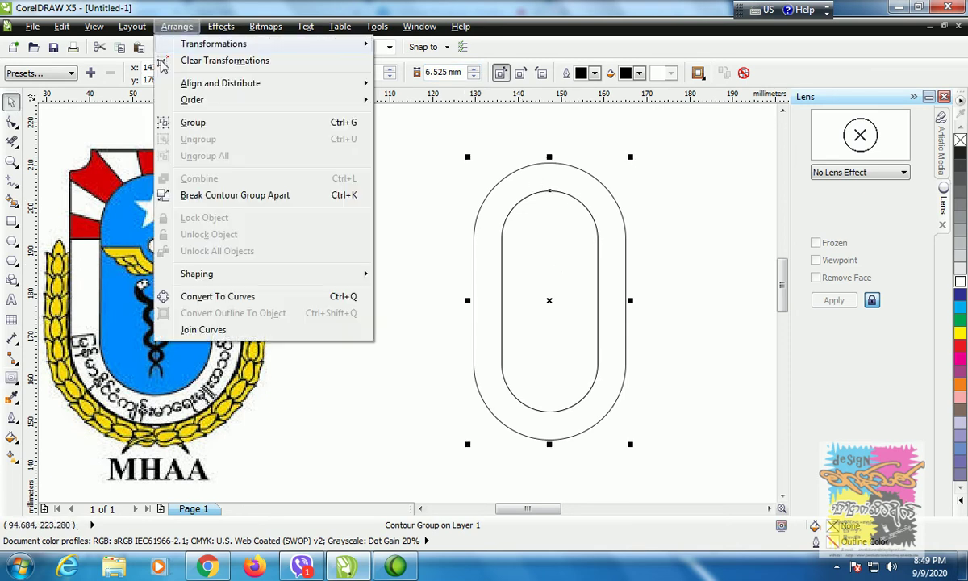
left_click(212, 198)
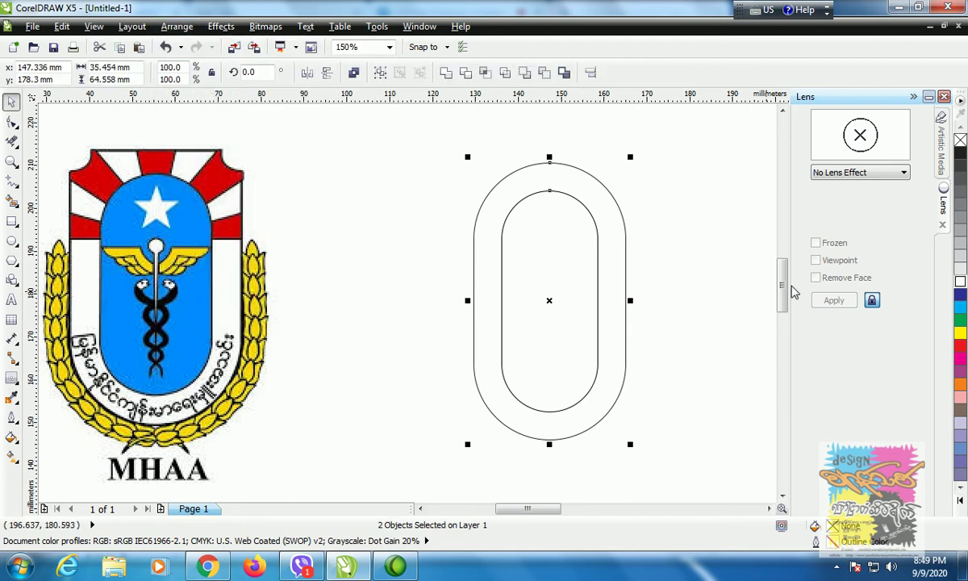
left_click(682, 266)
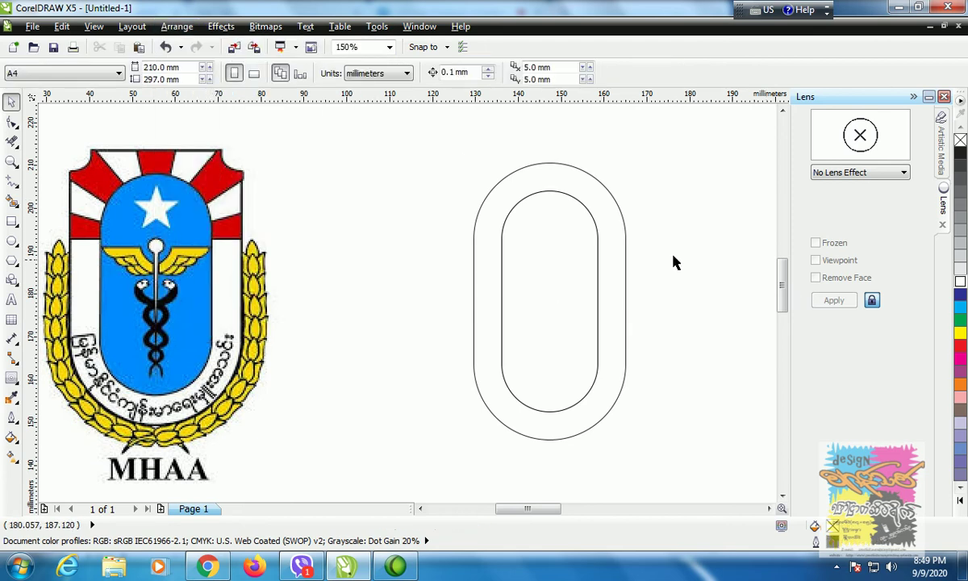
Reduce the roundness of only the outer shape's two upper corners to about 1 mm, leaving the lower corners rounded
left_click(626, 229)
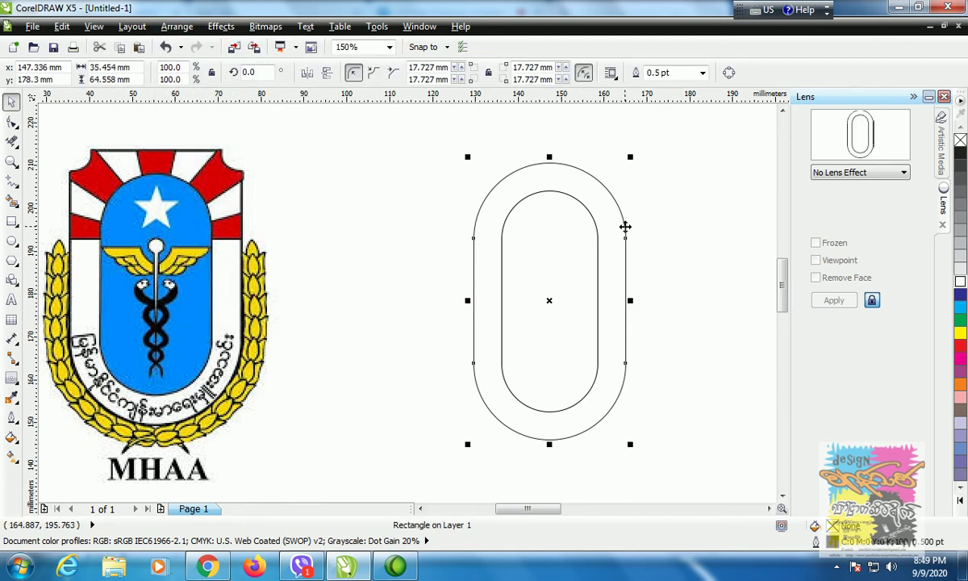
left_click(627, 245)
left_click(627, 247)
left_click(11, 122)
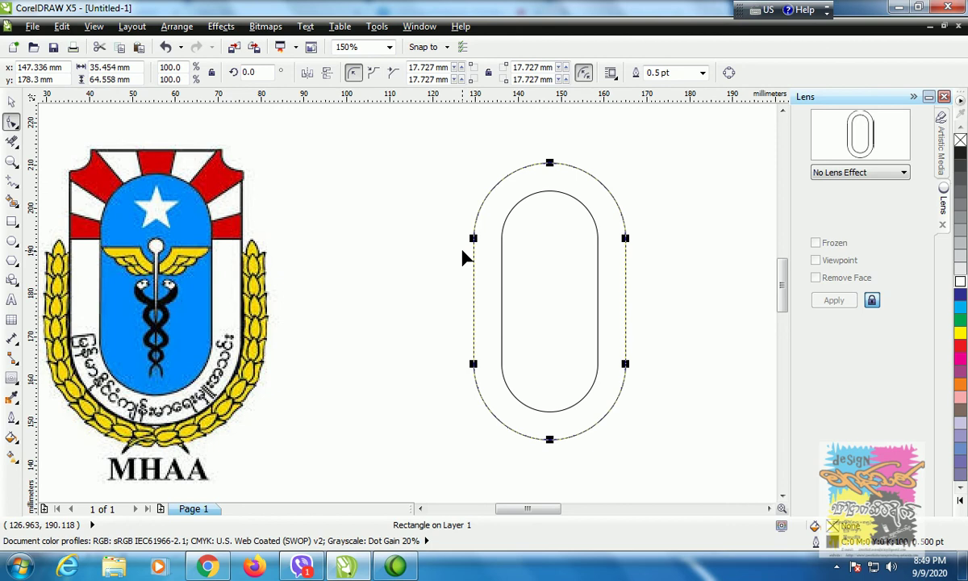
left_click(473, 239)
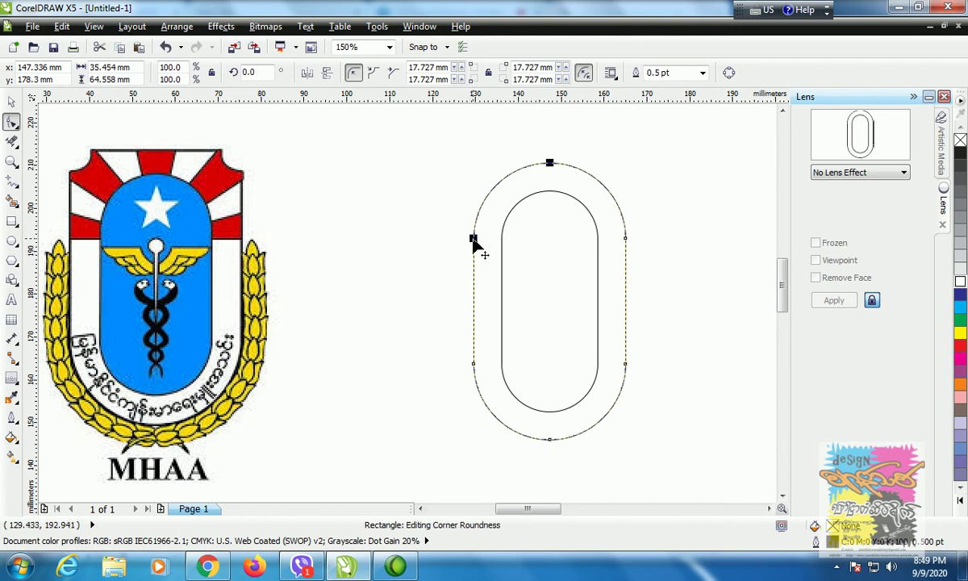
left_click(625, 239)
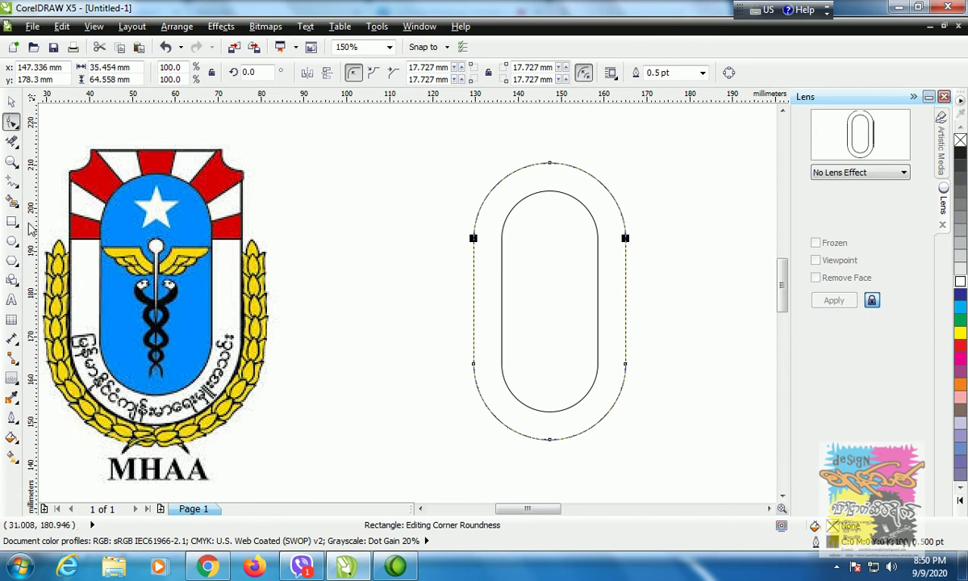
left_click(625, 239)
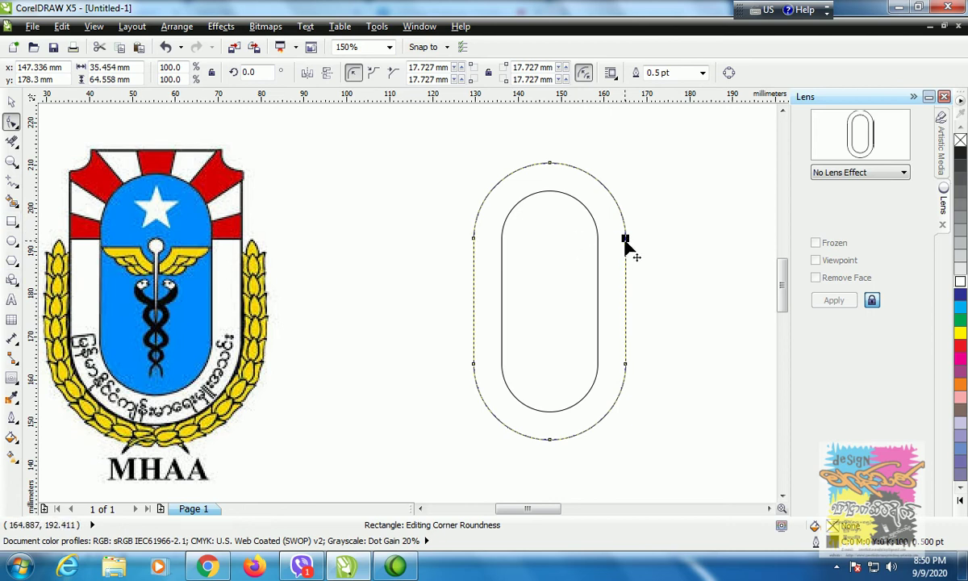
left_click(473, 239)
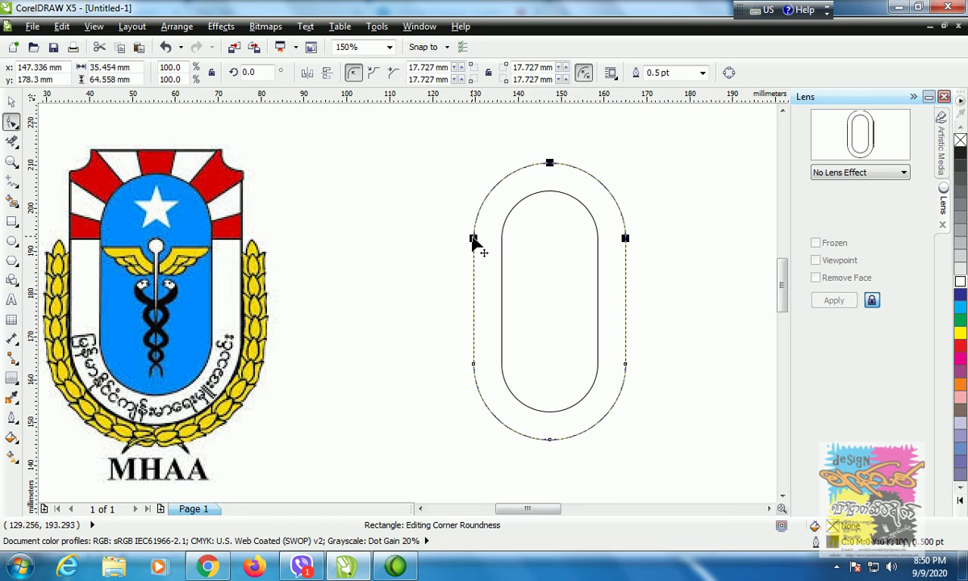
left_click_drag(474, 241, 477, 165)
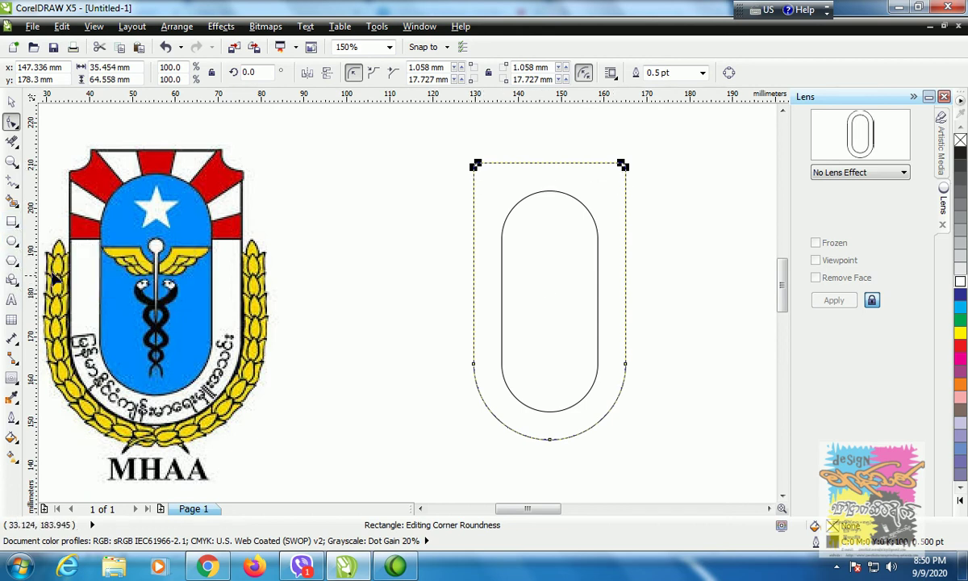
Draw a small ellipse about 6.9 by 7.4 mm and position it over the outer shape's upper-left corner
left_click(11, 241)
left_click_drag(479, 164, 491, 178)
key("space")
left_click(521, 159)
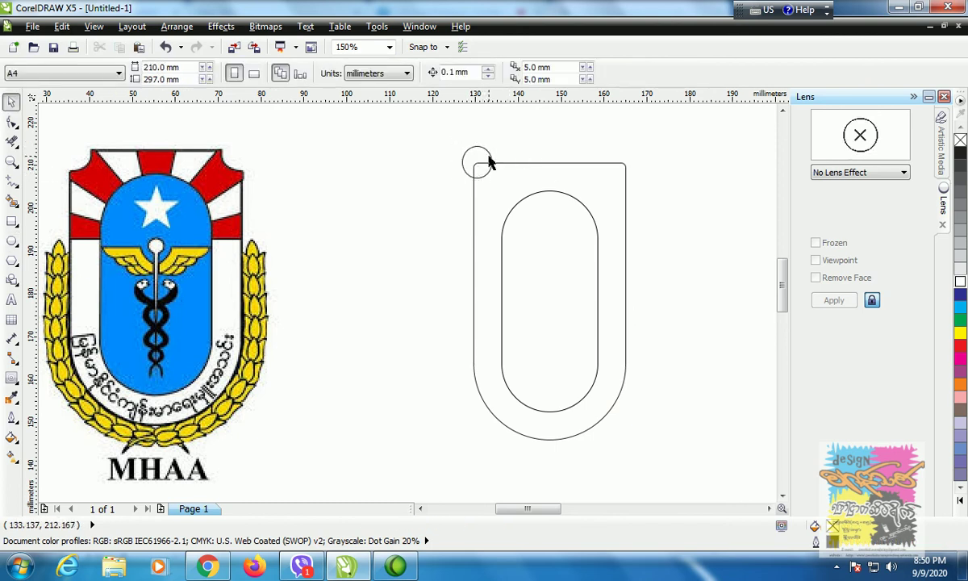
left_click(488, 156)
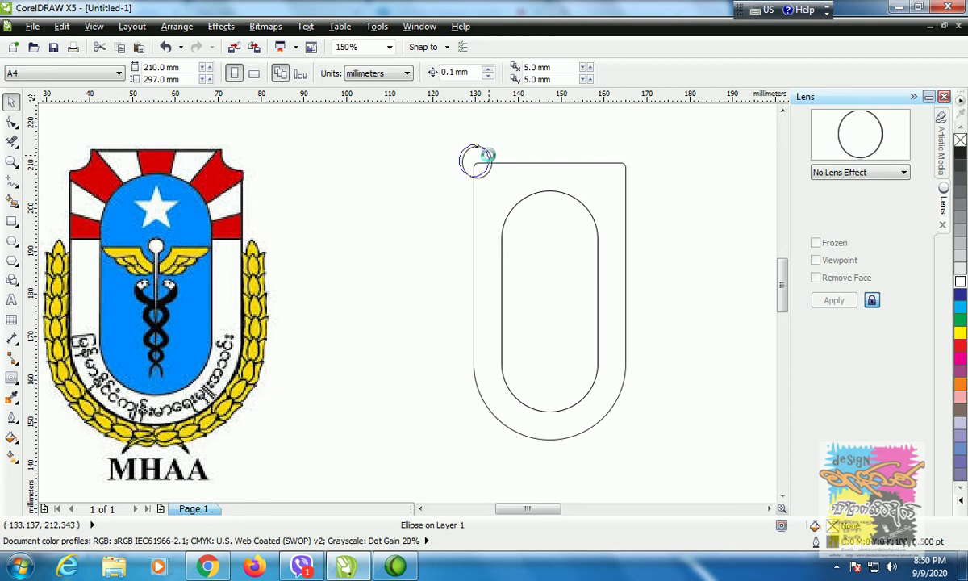
left_click(477, 158)
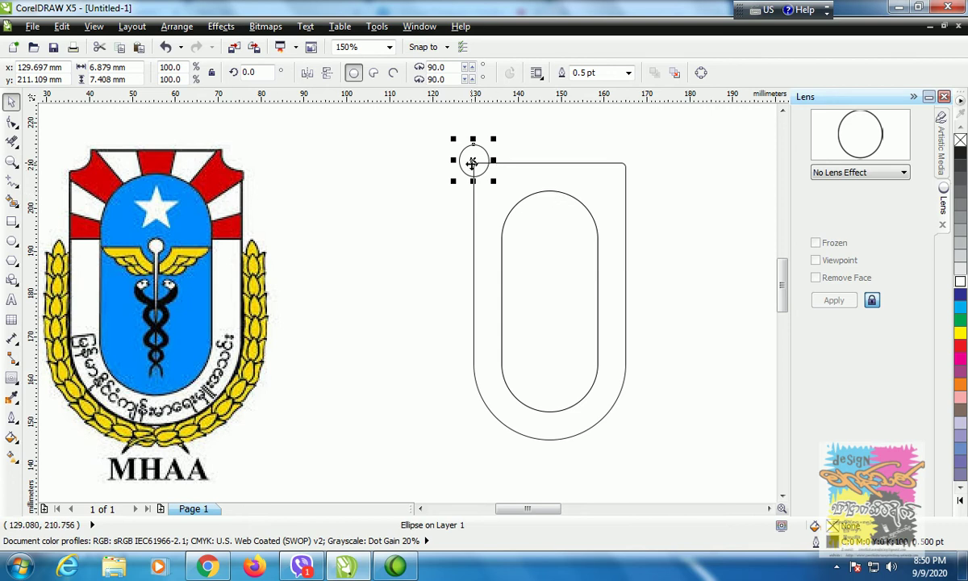
Place a vertical guideline through the centre of the inner capsule
left_click(557, 194)
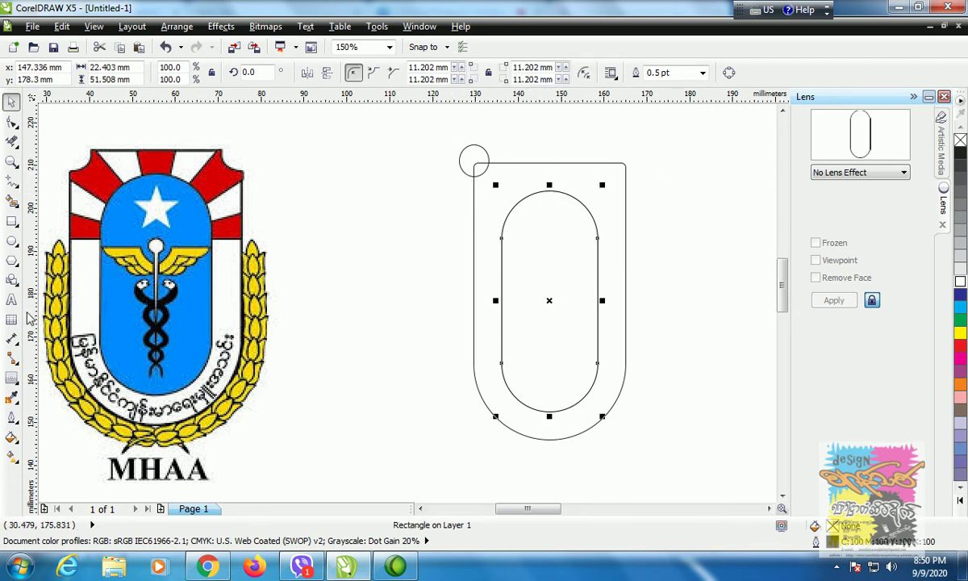
left_click_drag(546, 349, 548, 350)
left_click(570, 197)
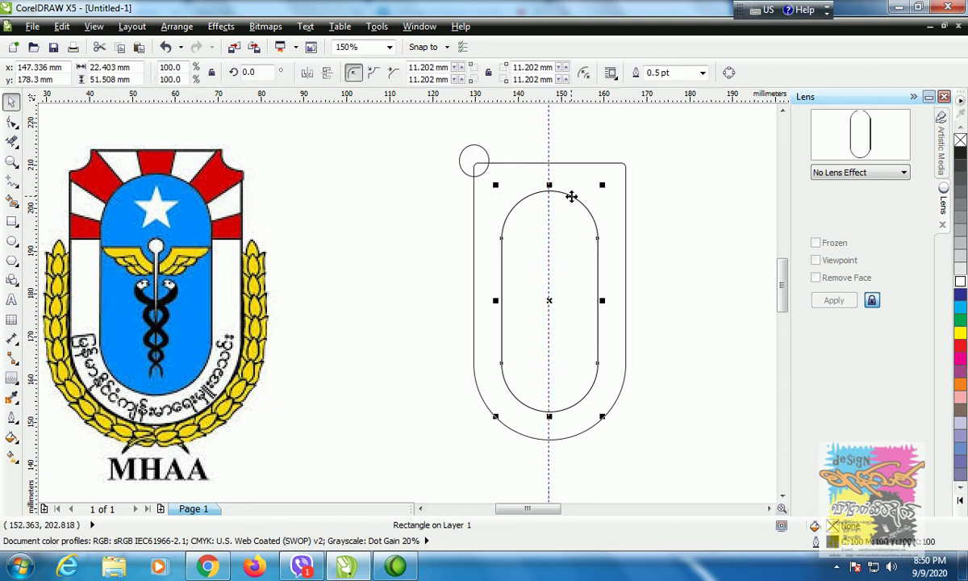
Mirror a copy of the small ellipse across the vertical guideline onto the upper-right corner using Free Reflection
left_click(477, 147)
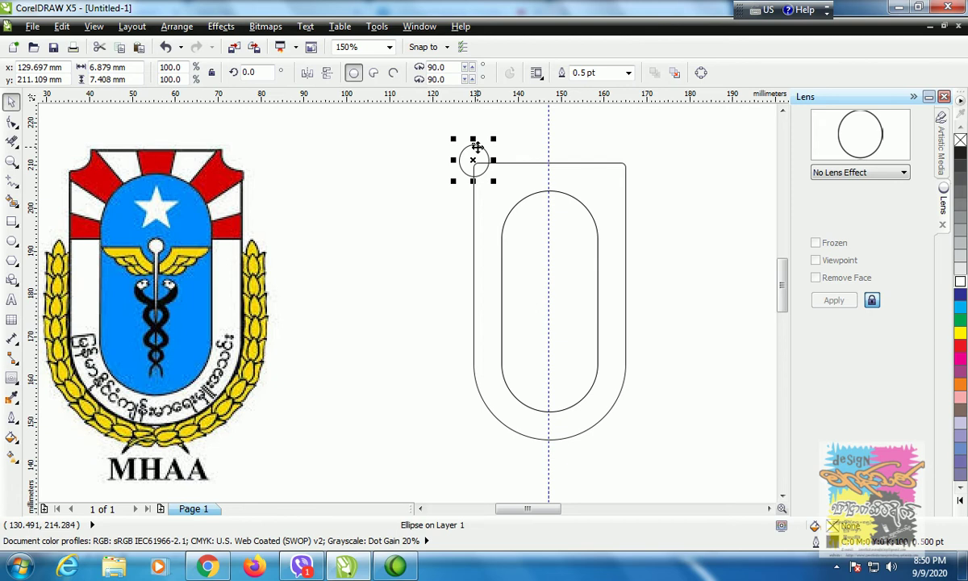
left_click(17, 128)
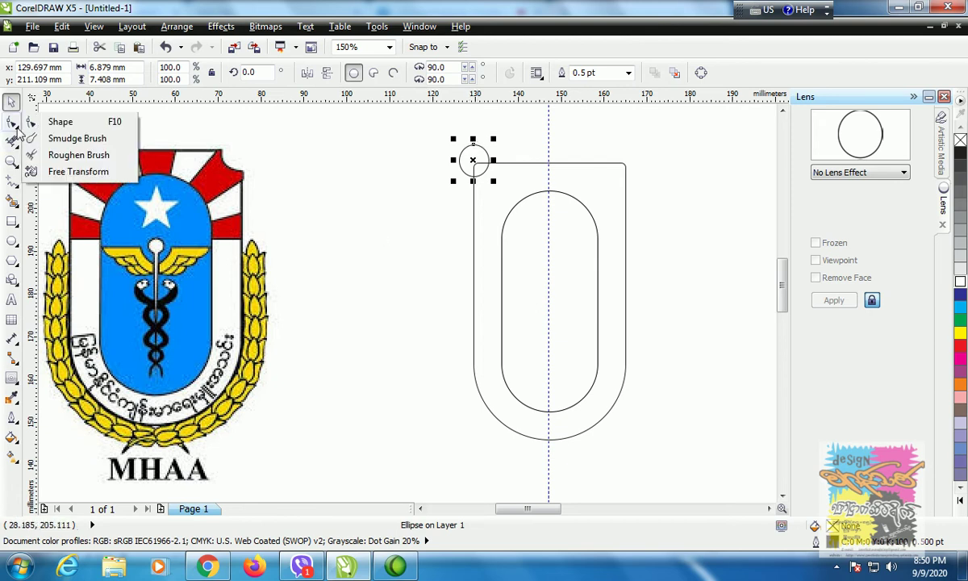
left_click(75, 171)
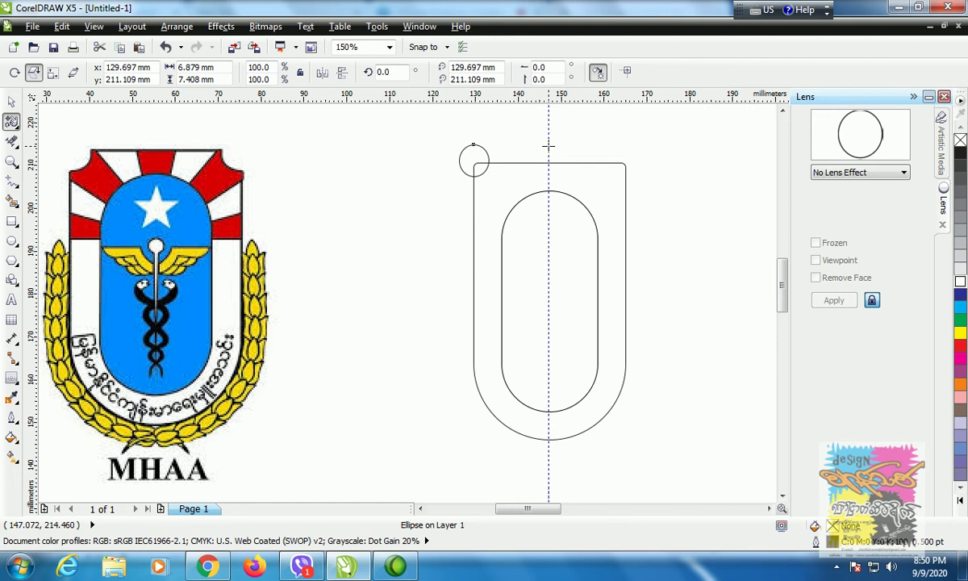
left_click_drag(549, 146, 549, 184)
scroll(476, 243, "up", 2)
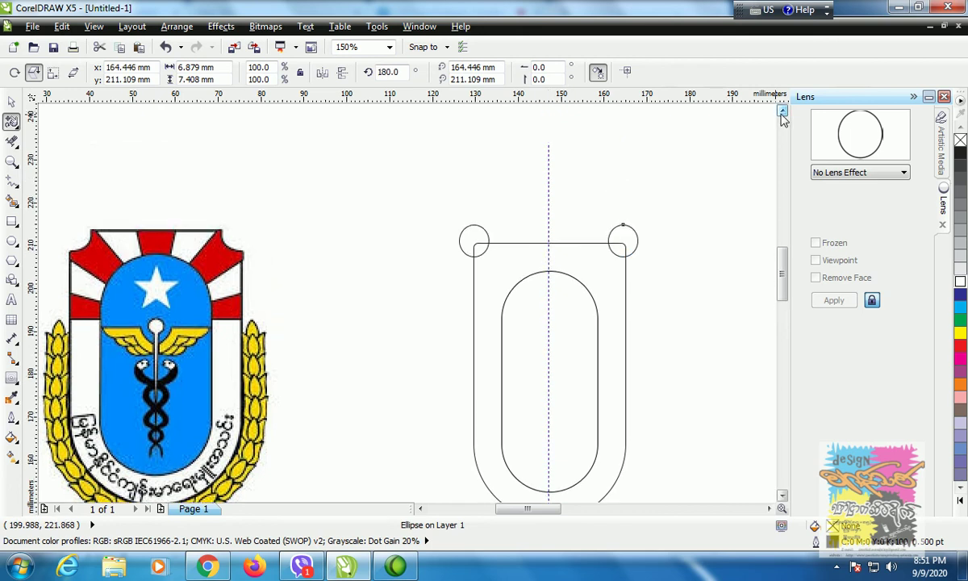
Trim the outer shield shape with the two corner ellipses
key("space")
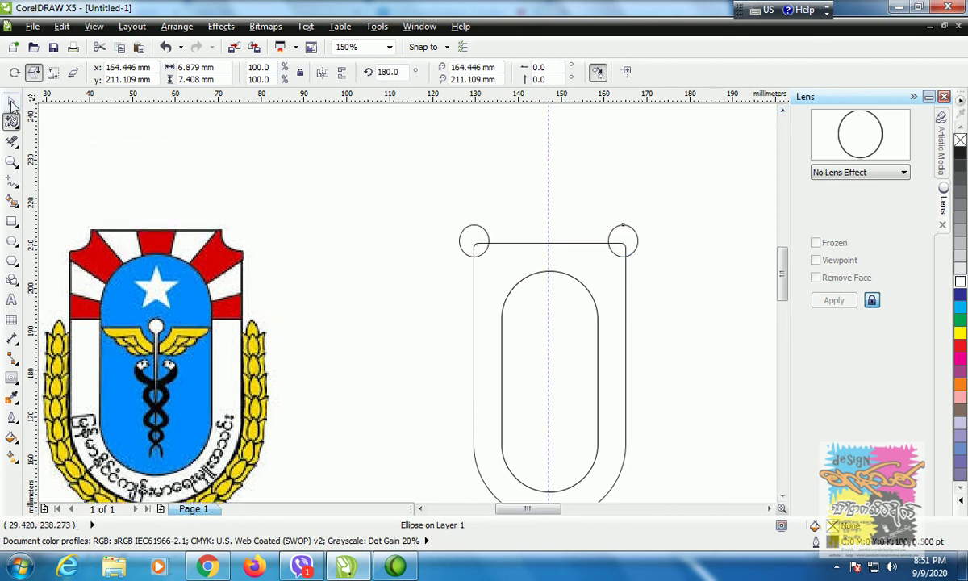
left_click(477, 227, "shift")
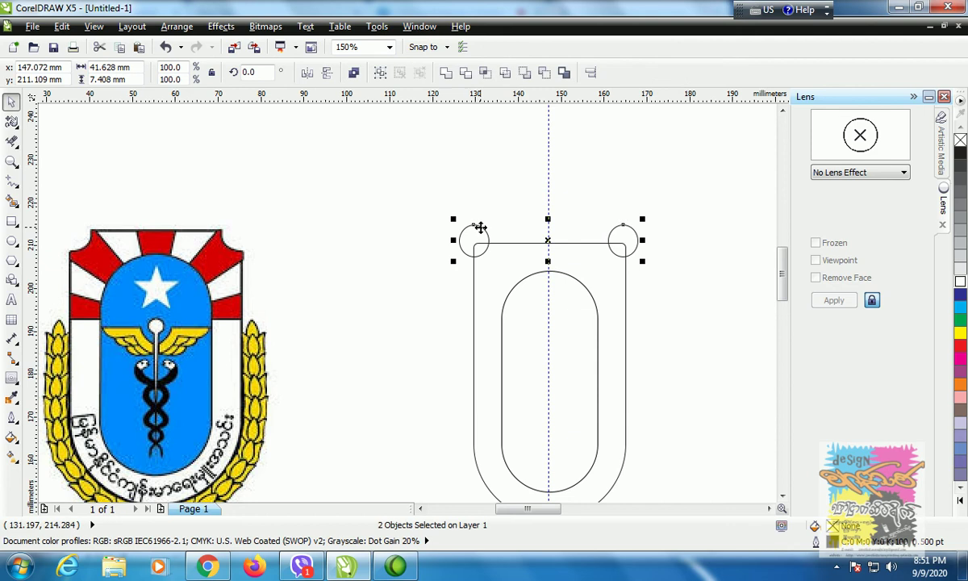
left_click(474, 287, "shift")
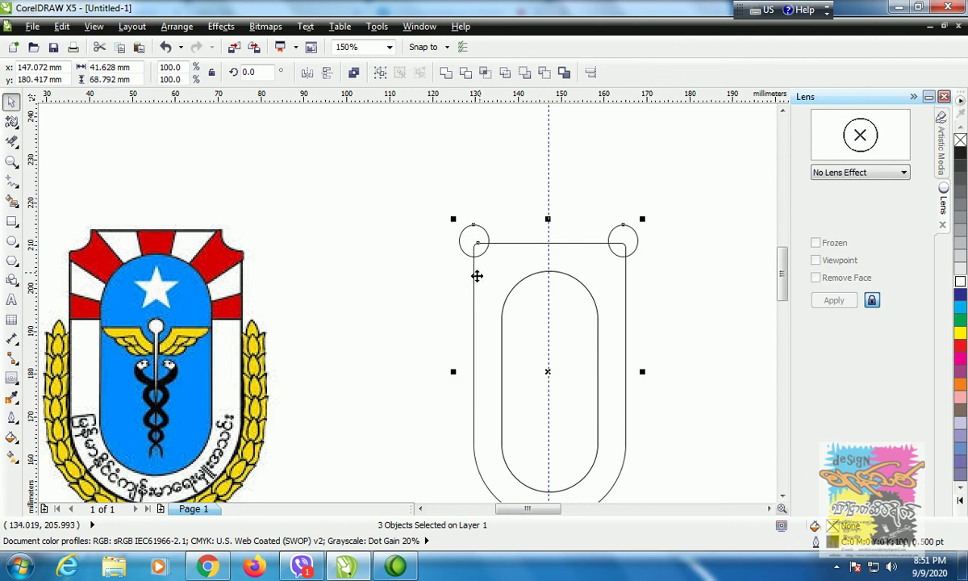
left_click(465, 73)
Delete both small ellipses from the shield's upper corners
left_click(474, 229)
left_click(475, 228)
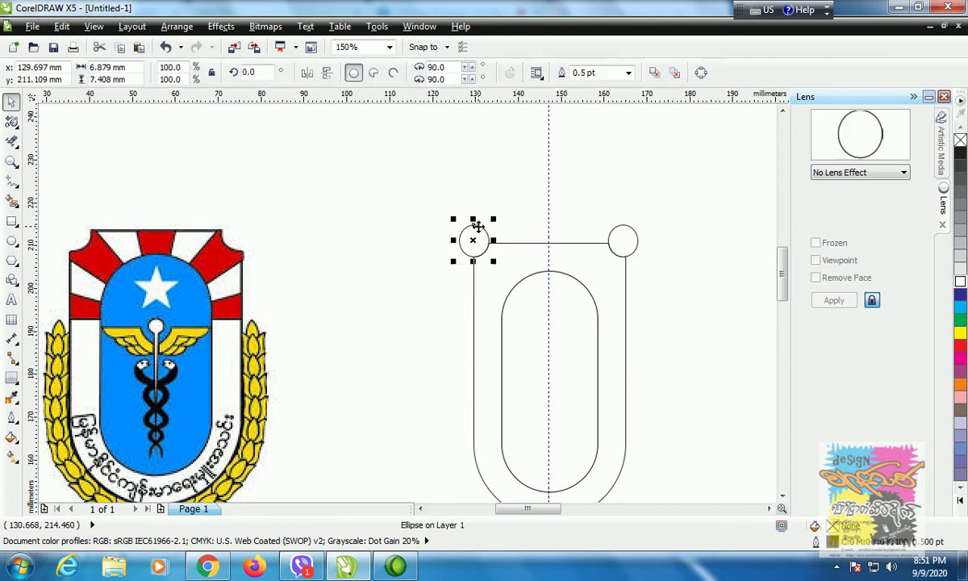
key("Delete")
left_click(630, 230)
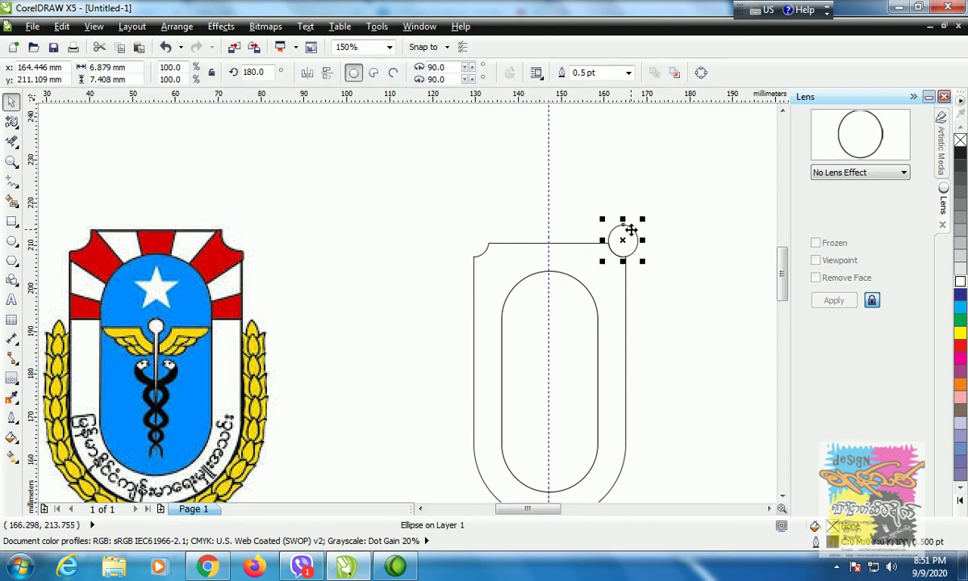
key("Delete")
Fill the inner capsule with cyan and clear the selection
left_click(782, 495)
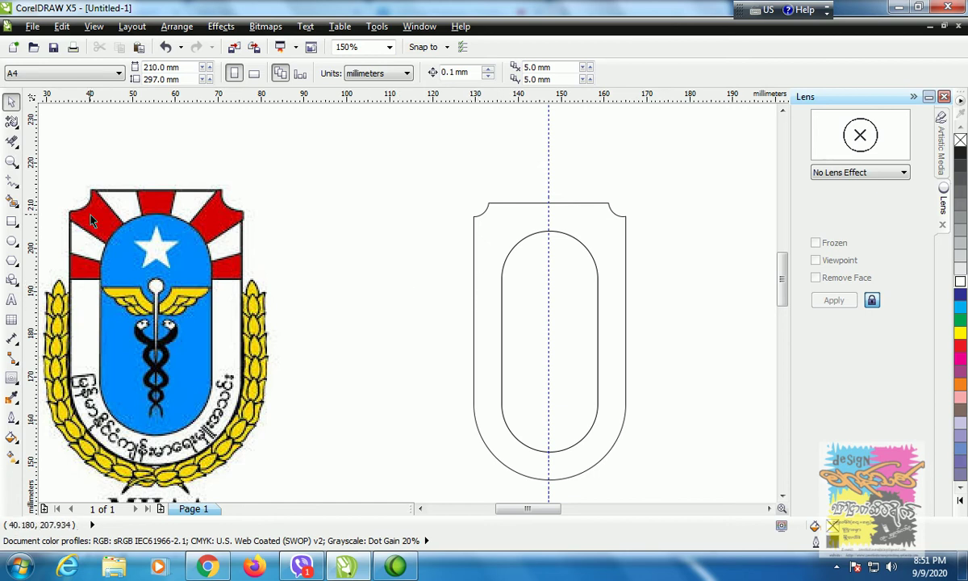
left_click(583, 250)
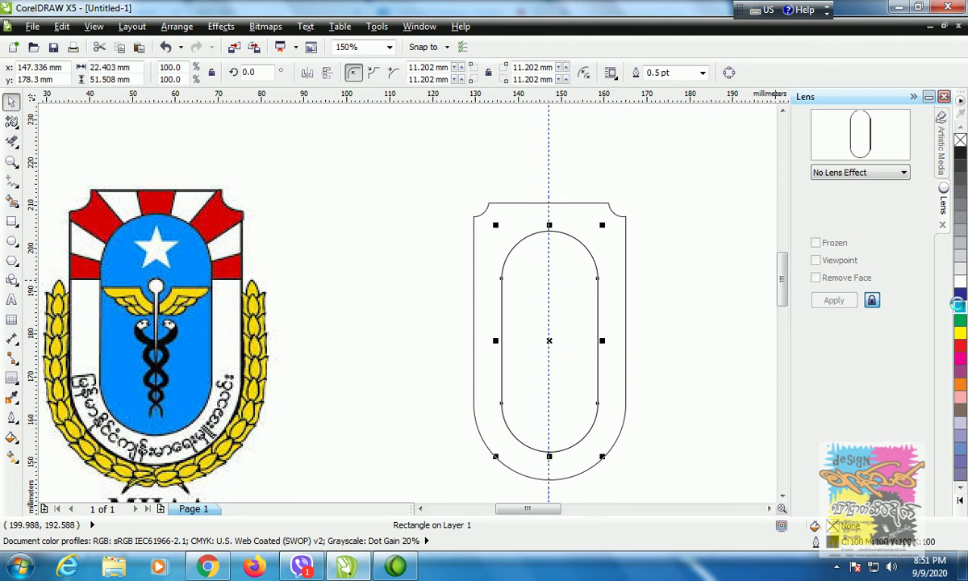
left_click(960, 307)
left_click(692, 307)
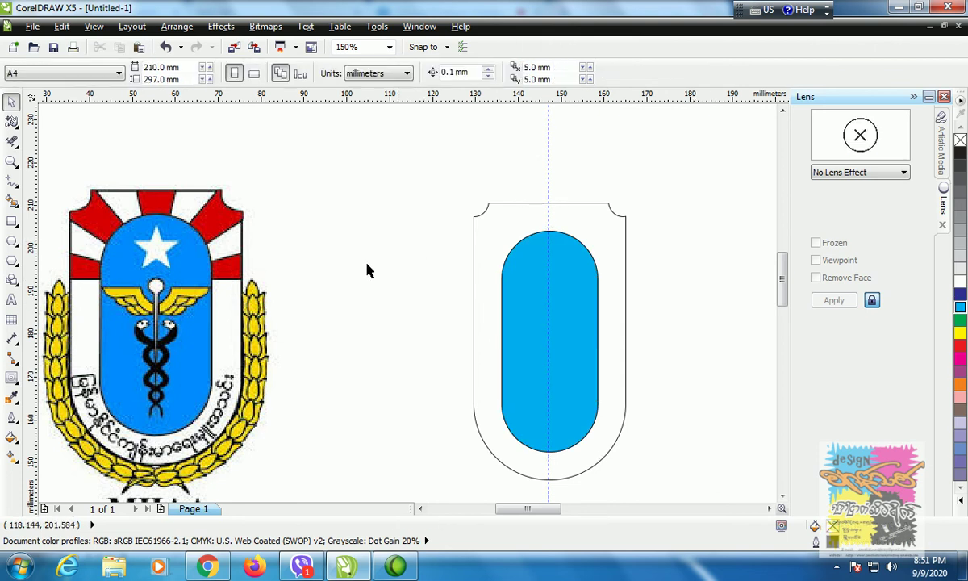
Draw a closed, tapering half ray about 26 mm tall against the vertical guideline, from above the shield into the capsule, and fill it red
left_click(12, 183)
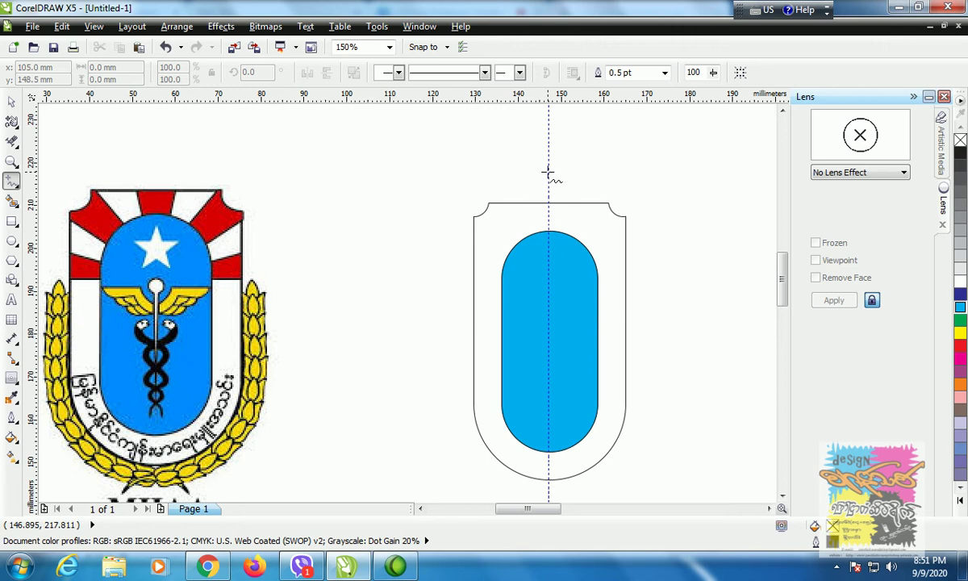
left_click(12, 183)
left_click(49, 181)
left_click(549, 165)
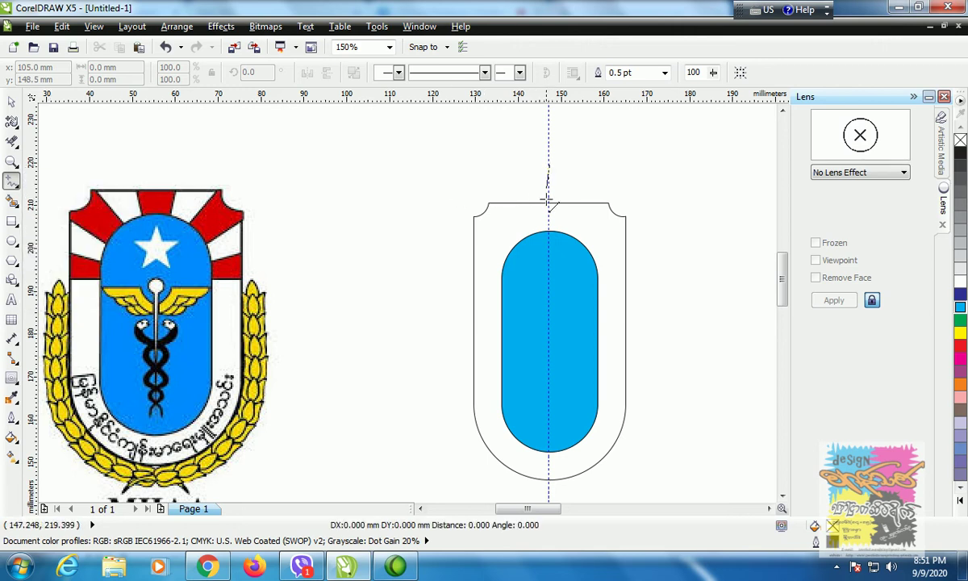
left_click(549, 269)
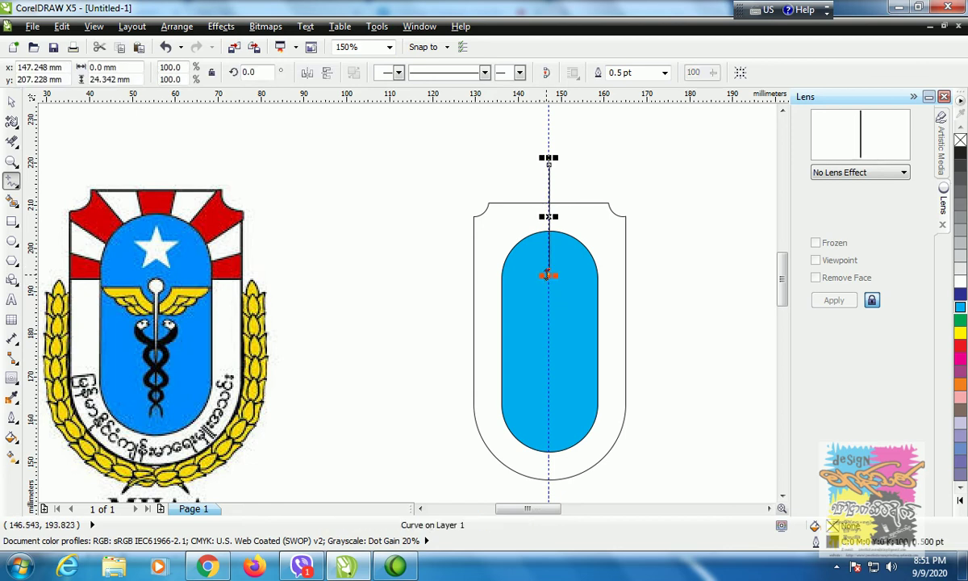
left_click(548, 270)
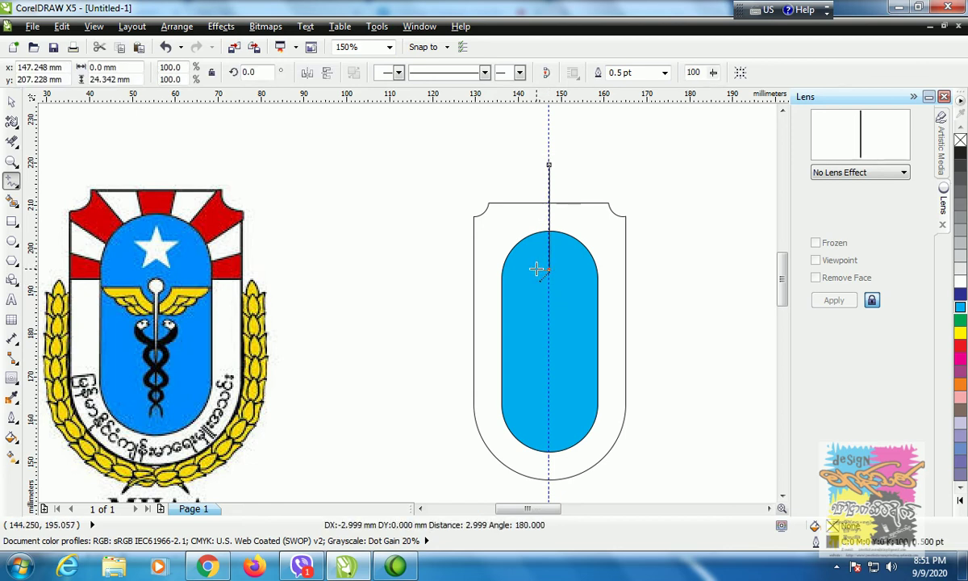
left_click(536, 274)
left_click(537, 272)
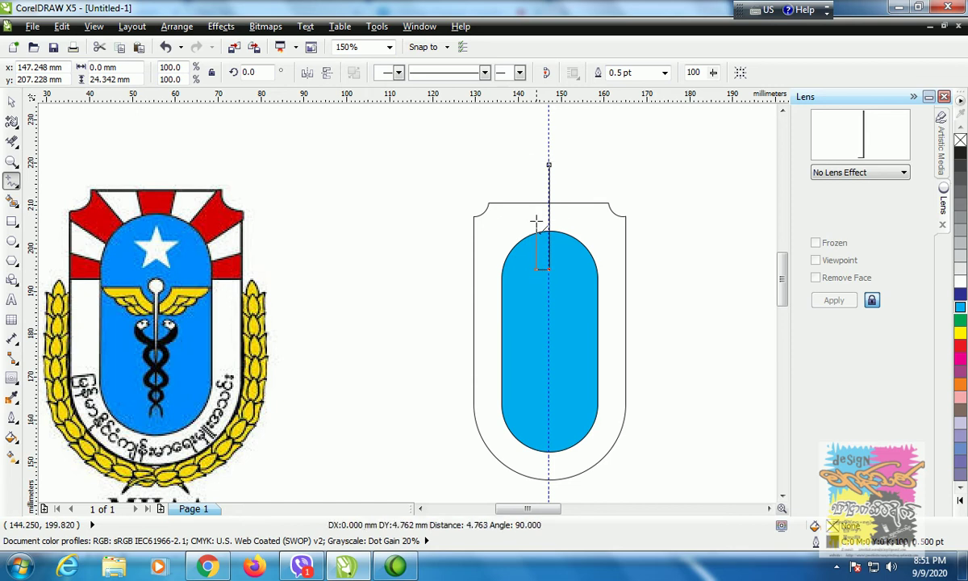
double_click(530, 158)
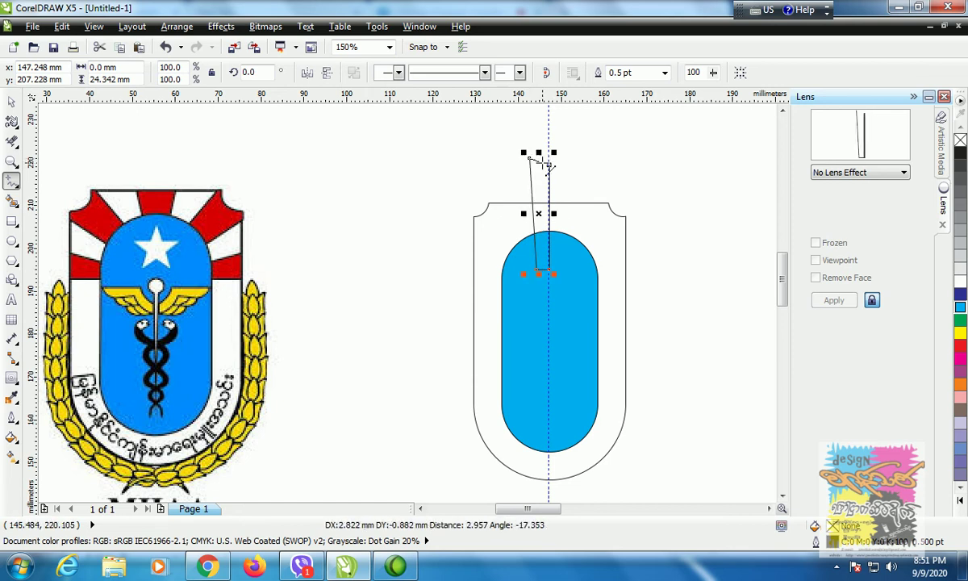
left_click(548, 165)
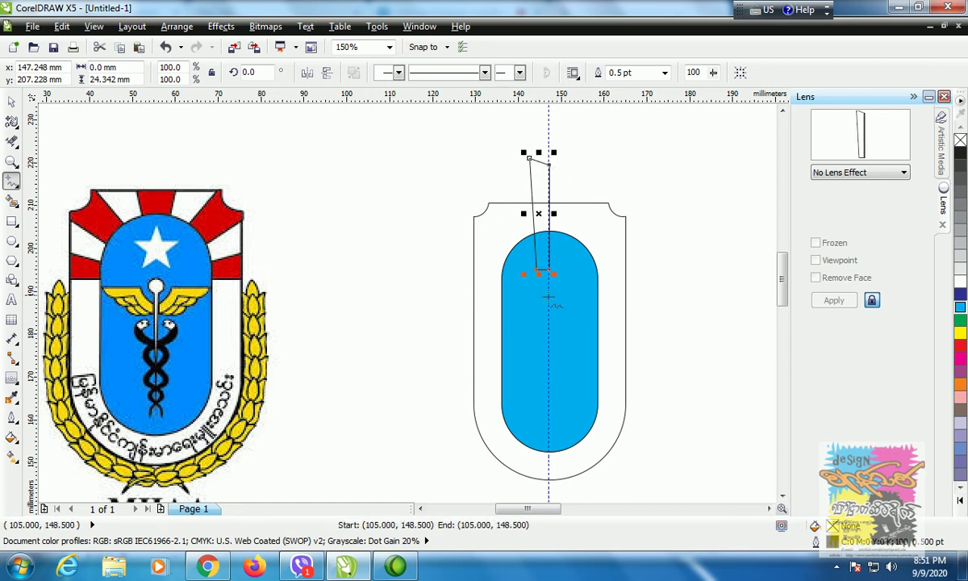
left_click(960, 345)
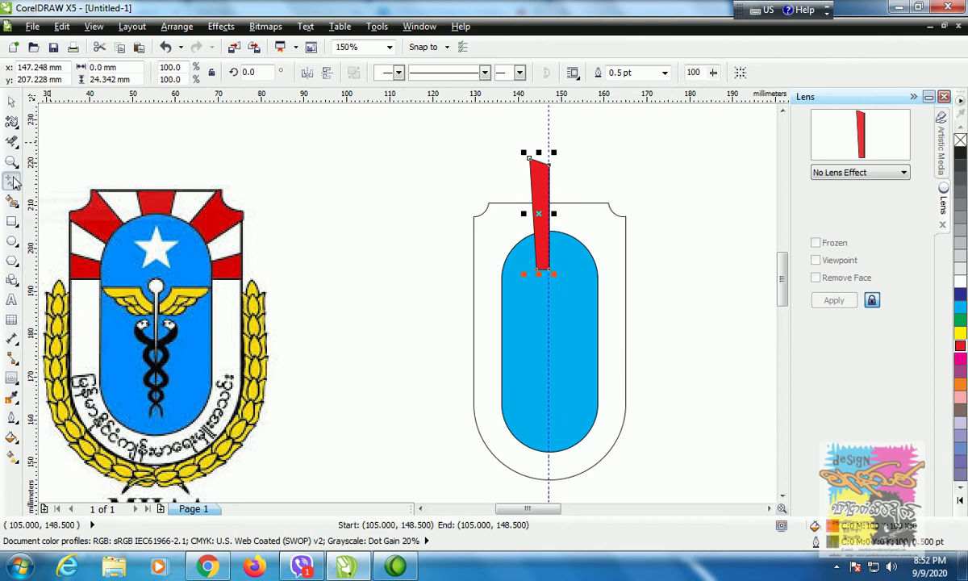
Narrow the half ray's base by moving its outer lower node slightly toward the guideline, and clear the selection
left_click(14, 123)
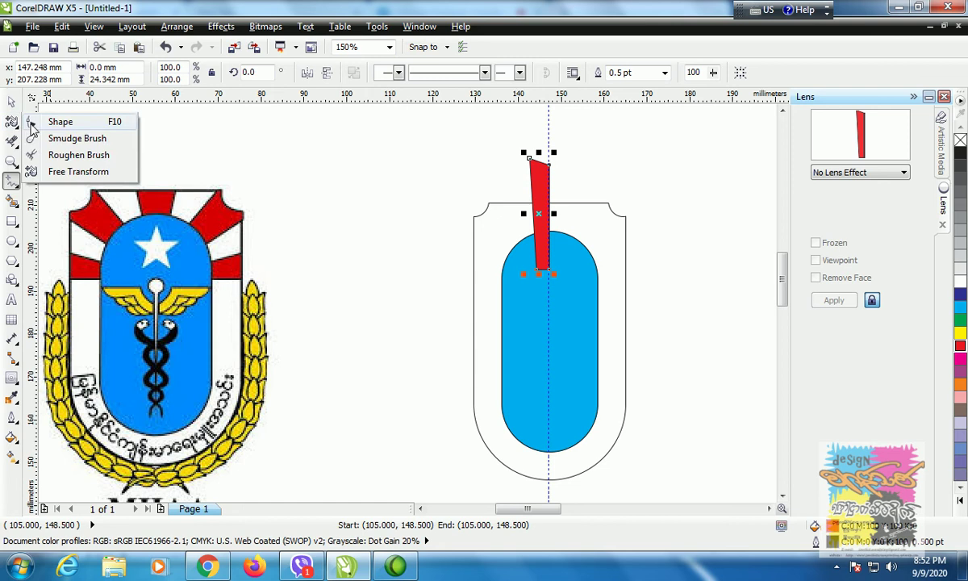
left_click(34, 123)
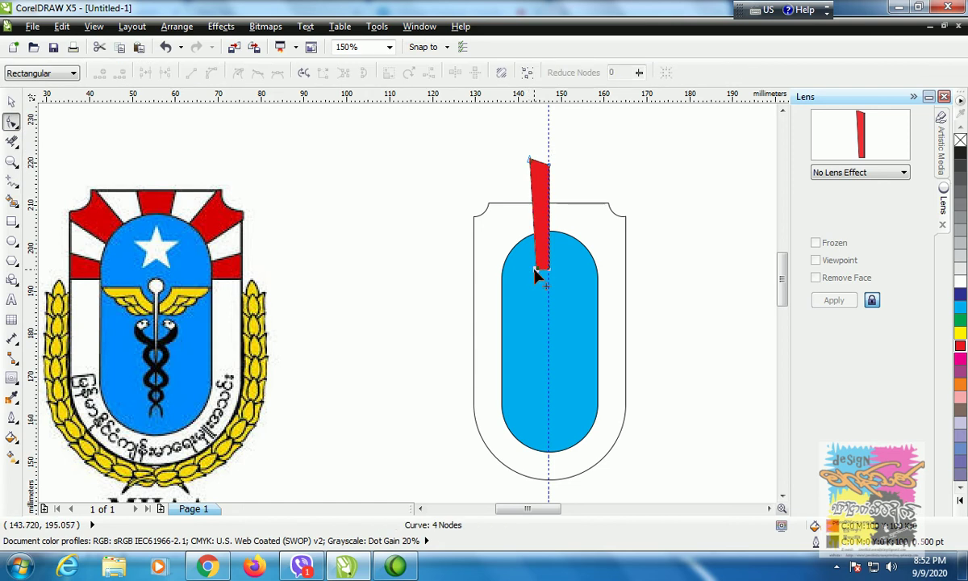
left_click_drag(536, 274, 541, 276)
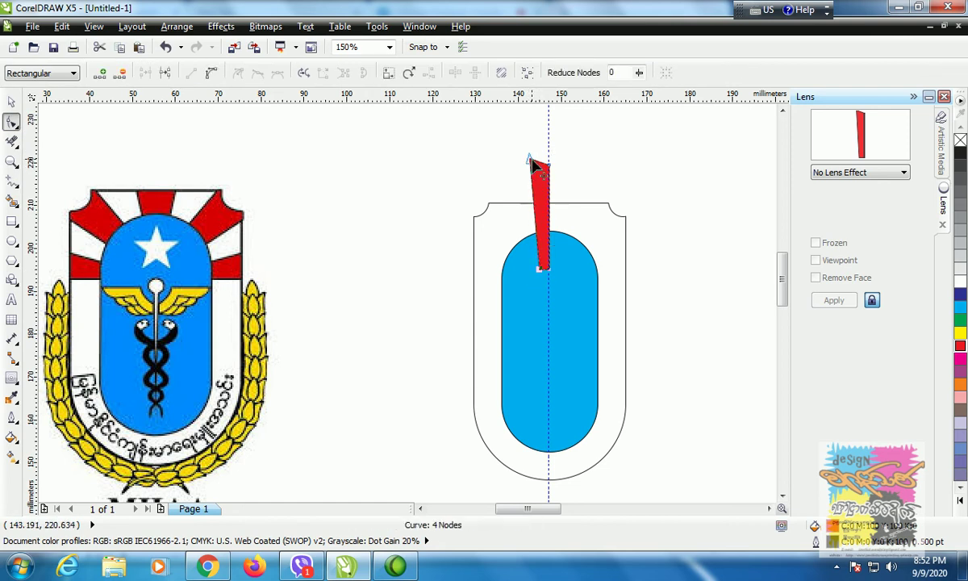
left_click(11, 102)
left_click(214, 159)
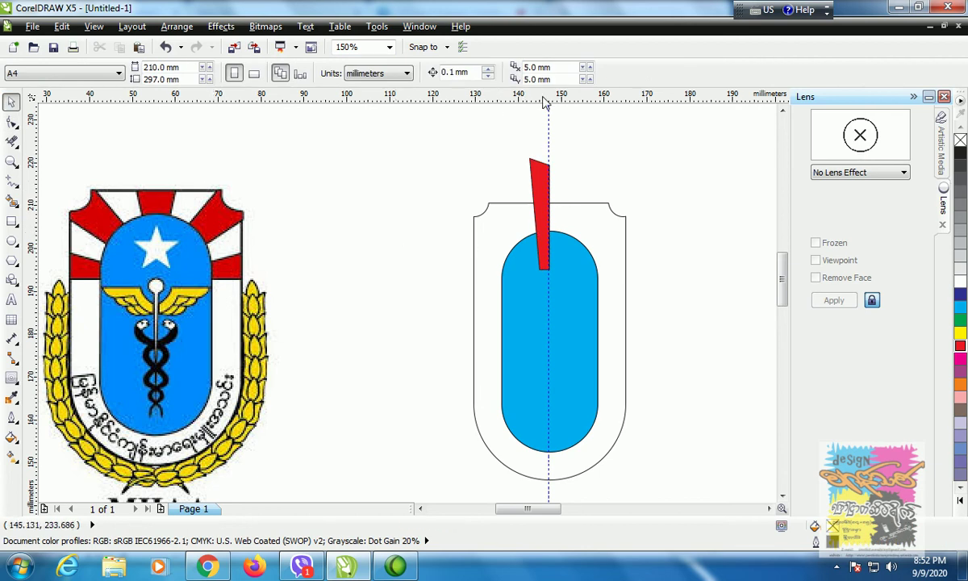
Draw a closed tapering ray about 28 mm long from the half ray's base out past the shield's upper-left notch, and fill it red
left_click(11, 182)
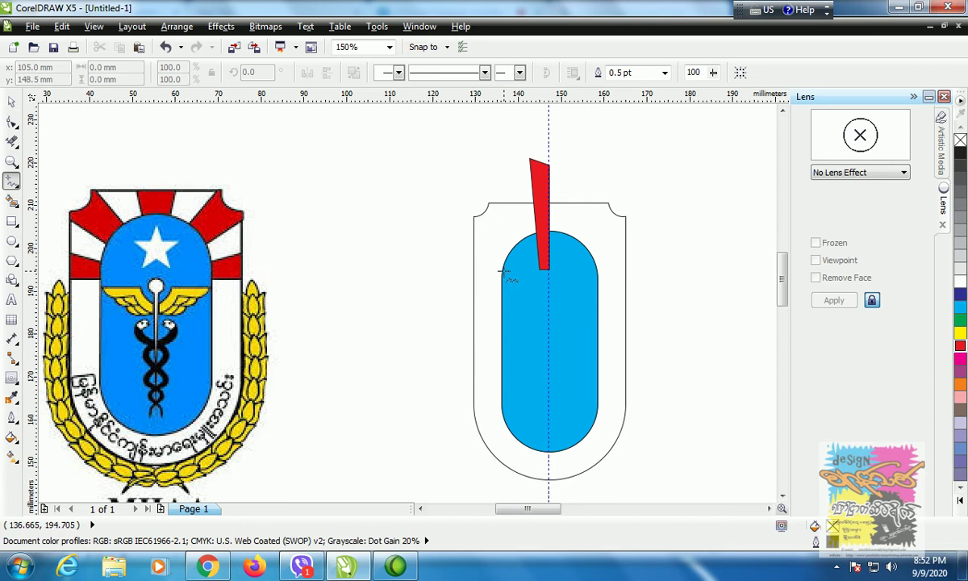
left_click(550, 271)
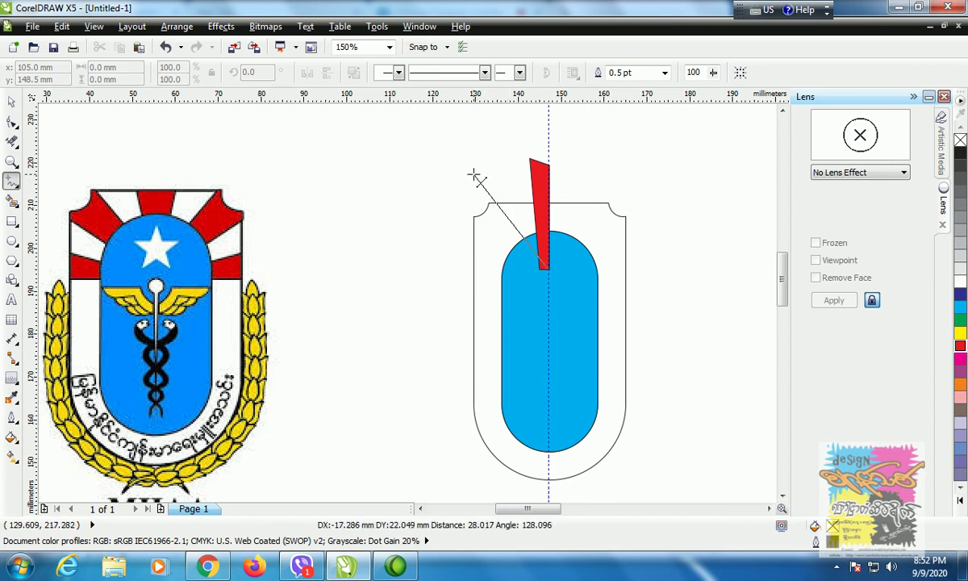
left_click(472, 172)
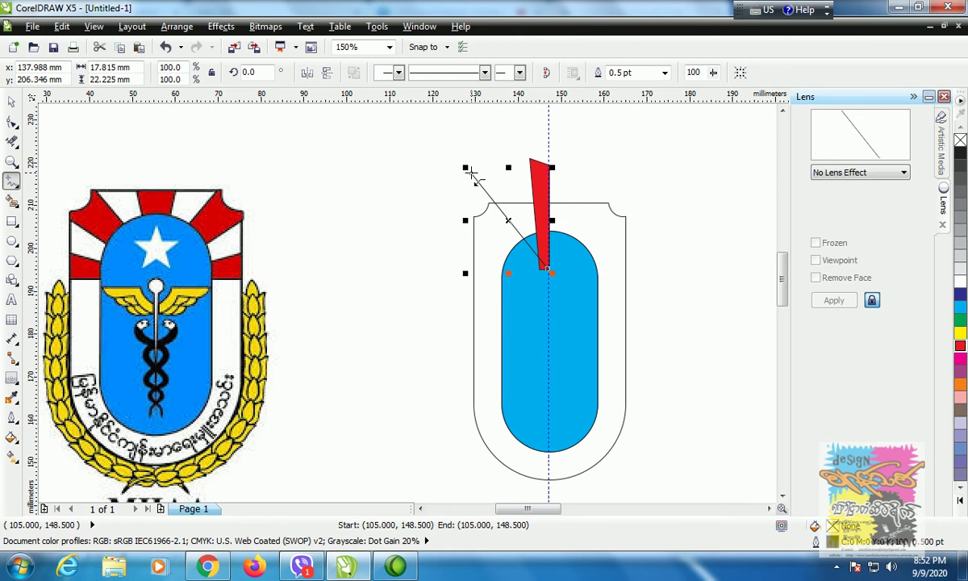
left_click(472, 174)
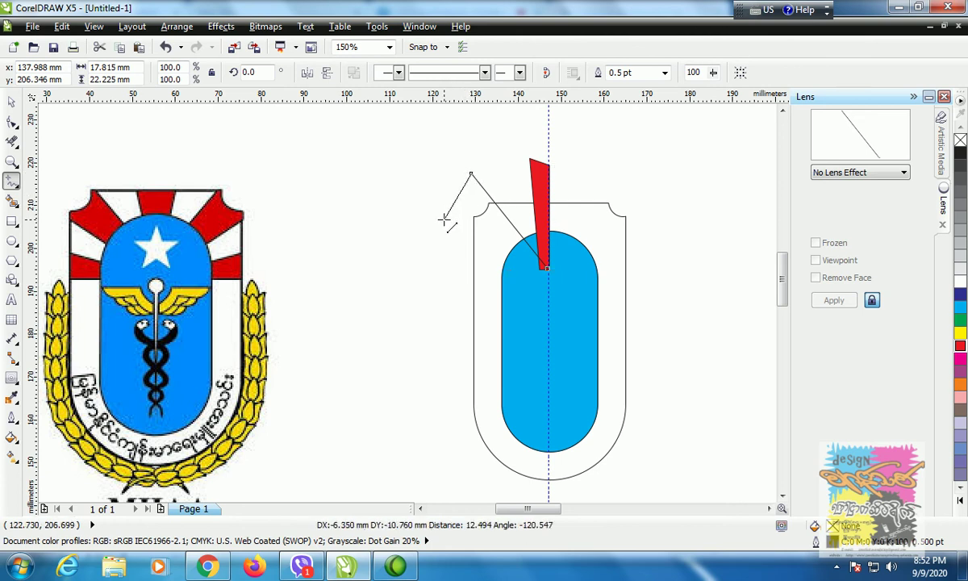
left_click(458, 213)
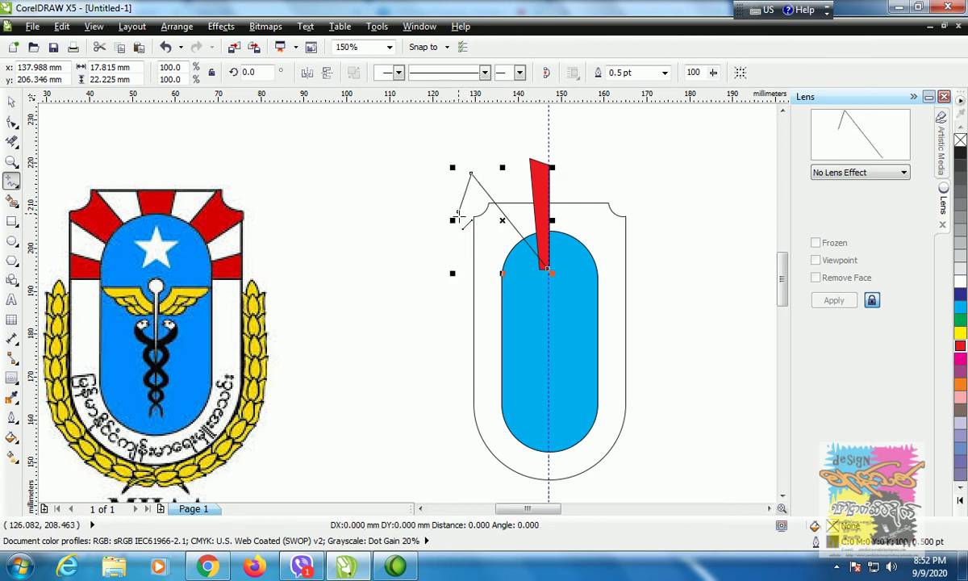
left_click(544, 270)
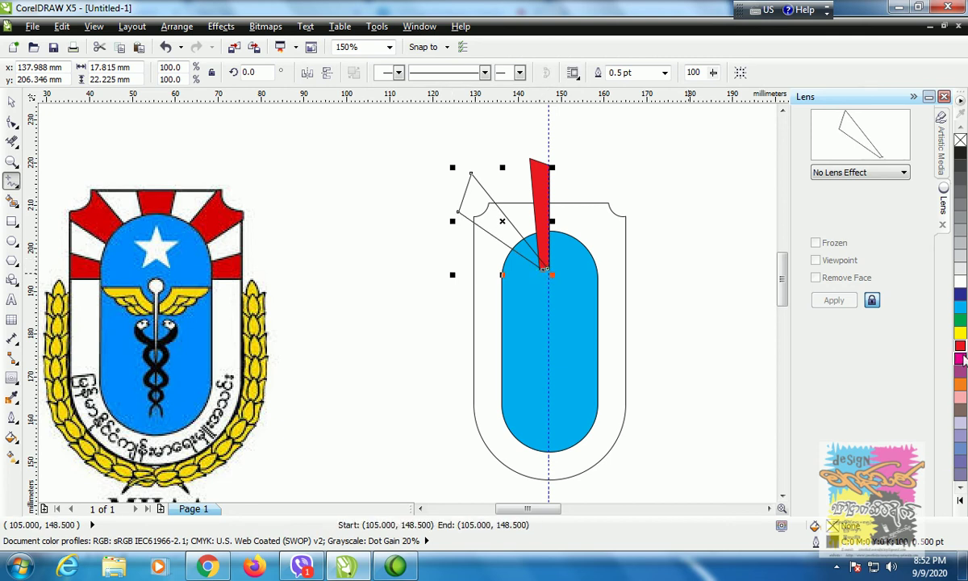
left_click(960, 349)
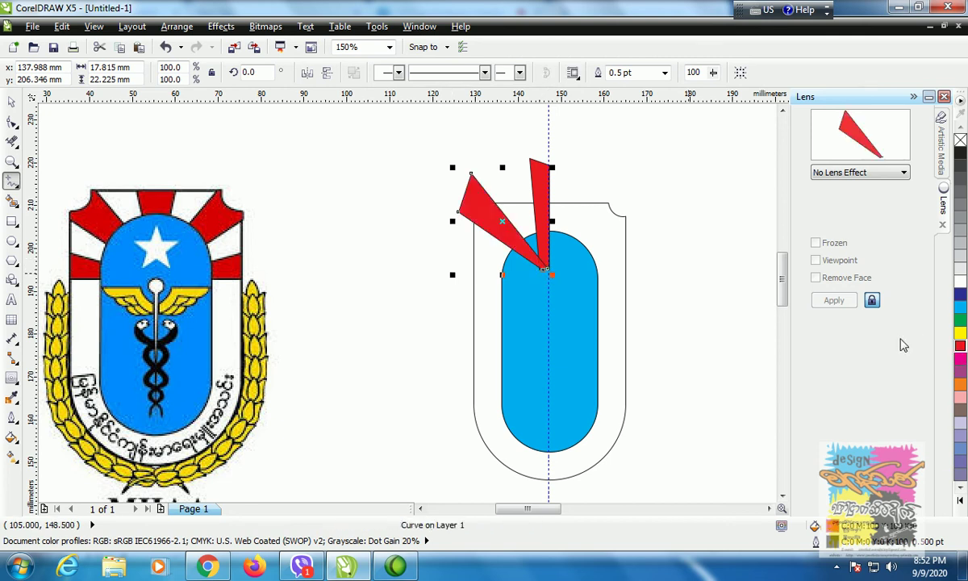
Draw a closed horizontal ray about 20 mm wide and 7 mm tall from the rays' base past the shield's left edge, and fill it red
left_click(542, 273)
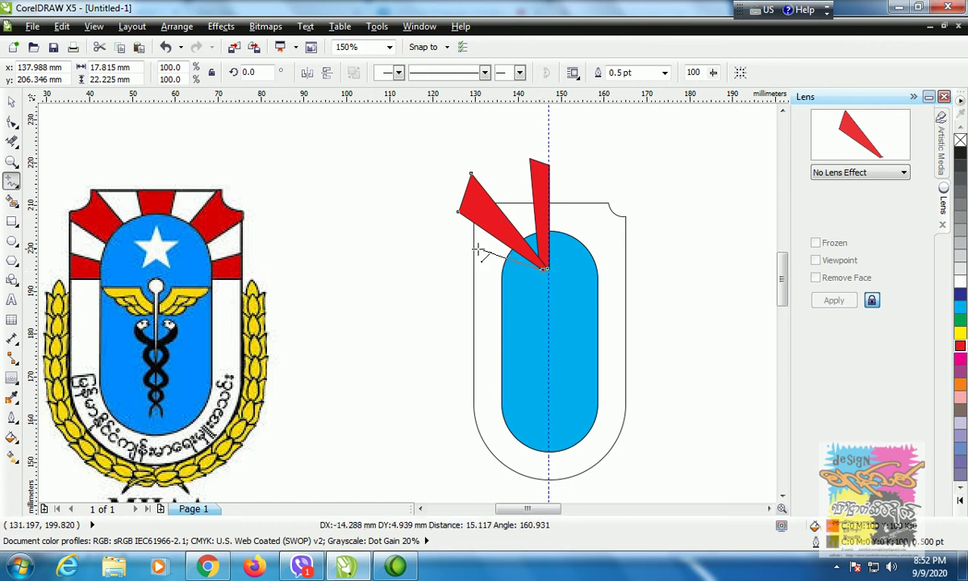
left_click(454, 245)
left_click(456, 245)
left_click(458, 276)
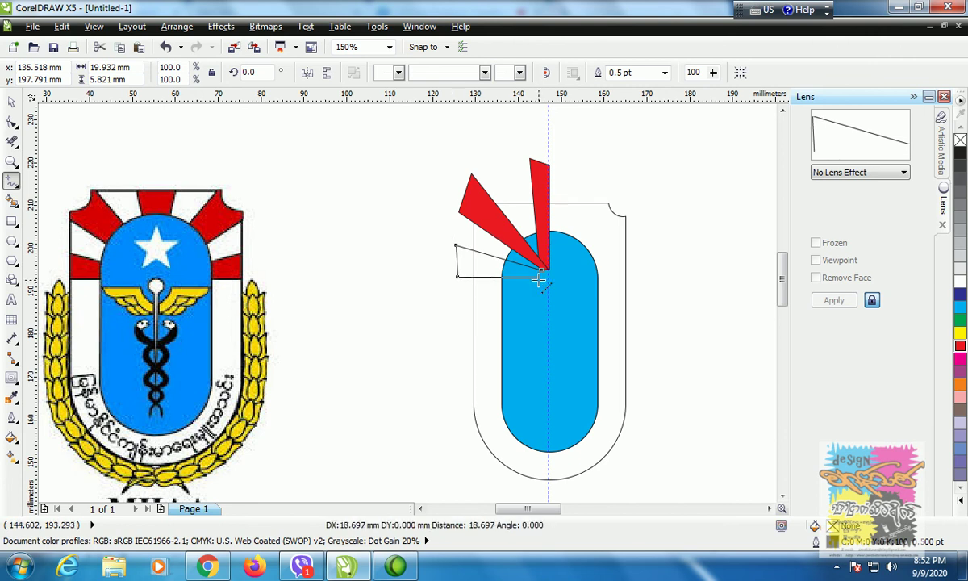
left_click(543, 279)
left_click(542, 278)
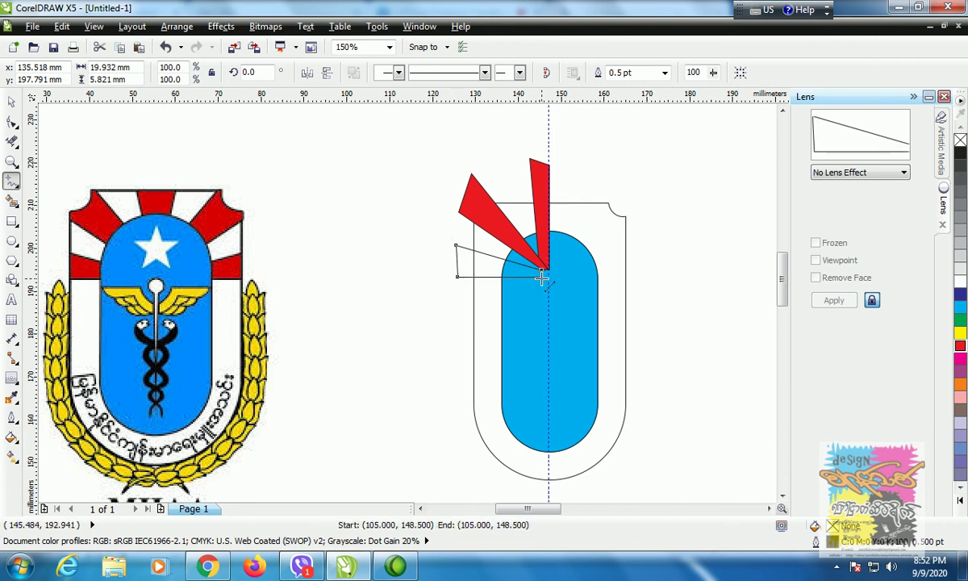
left_click(543, 278)
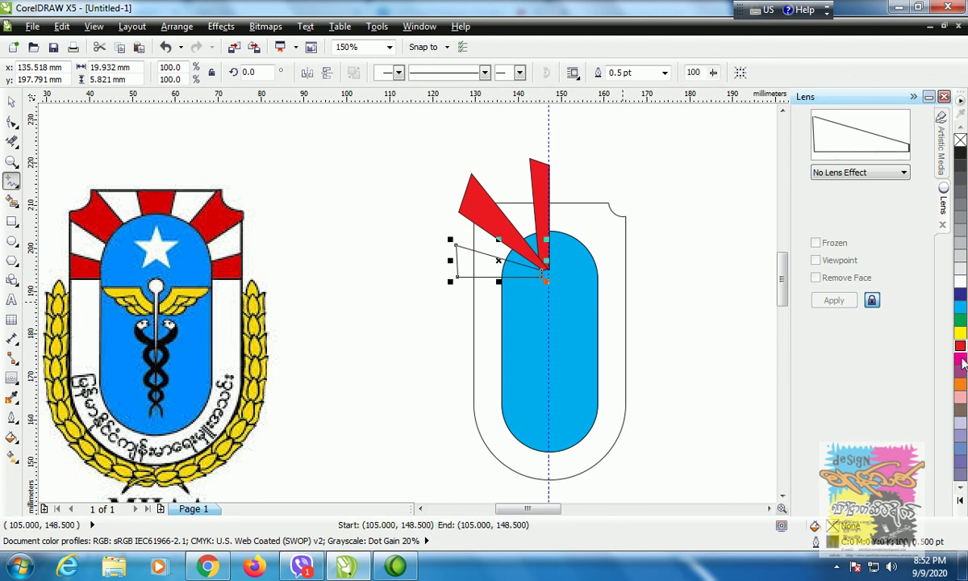
left_click(961, 347)
Mirror a copy of the three red rays across the vertical guideline using Free Reflection, and clear the selection
left_click(11, 101)
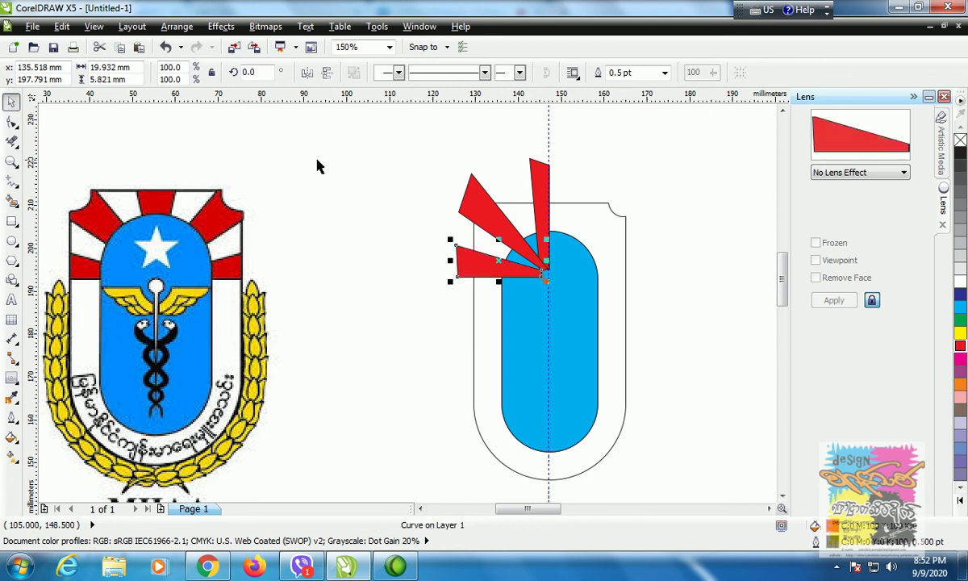
left_click(315, 147)
left_click(470, 263)
left_click(492, 196, "shift")
left_click(536, 176, "shift")
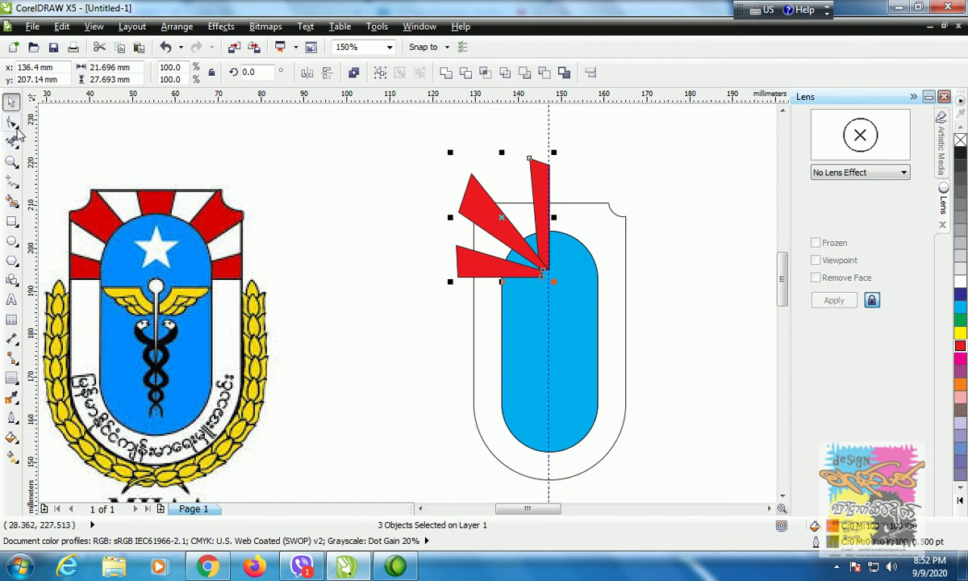
left_click(15, 128)
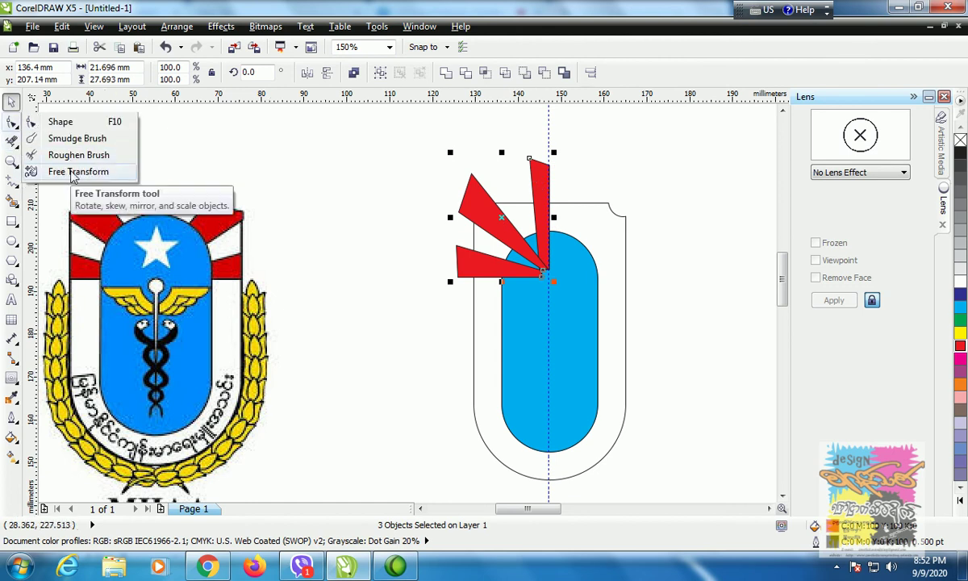
left_click(75, 173)
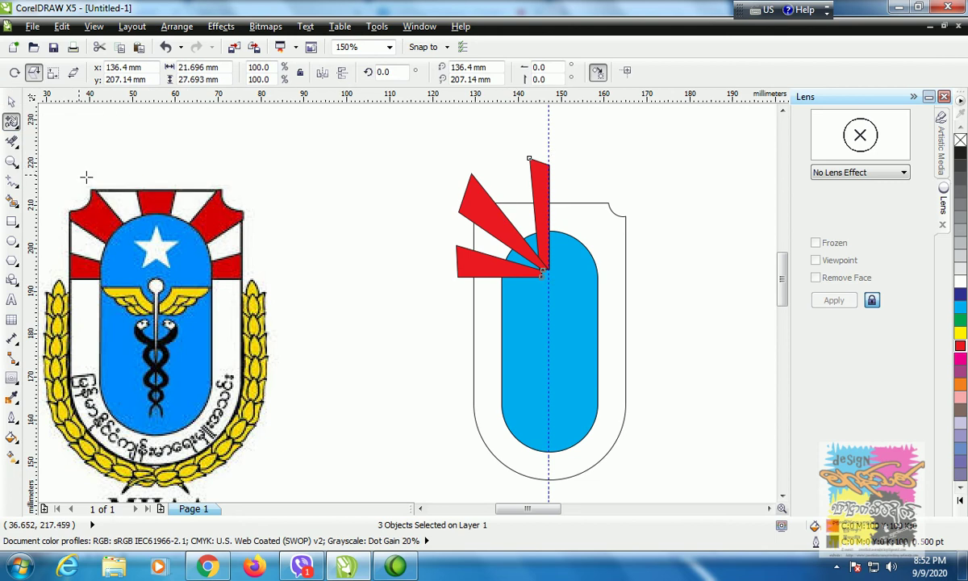
left_click(33, 73)
left_click_drag(551, 189, 549, 256)
key("space")
left_click(650, 165)
Weld the two halves of the central ray into one shape and clear the selection
left_click(560, 175)
left_click(537, 173, "shift")
left_click(450, 75)
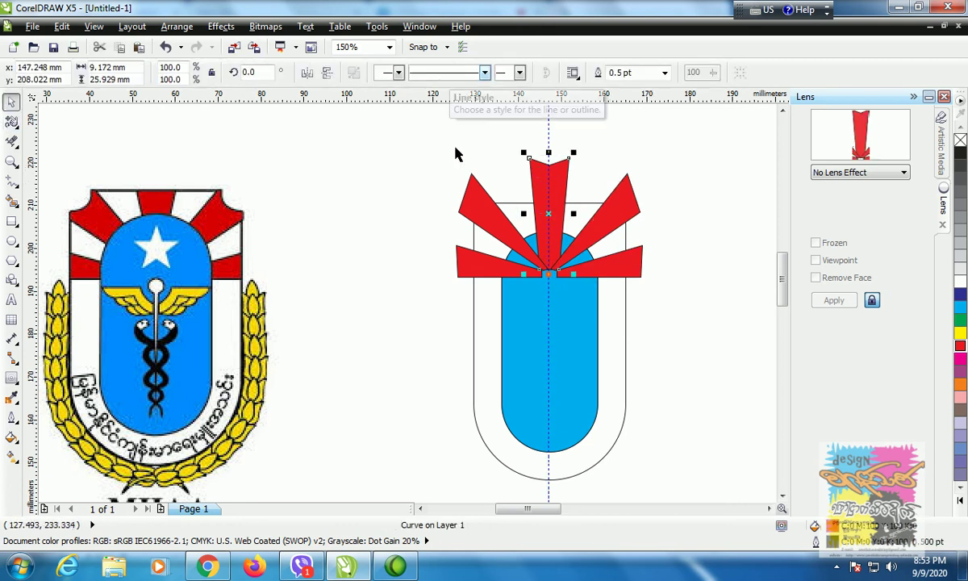
left_click(712, 214)
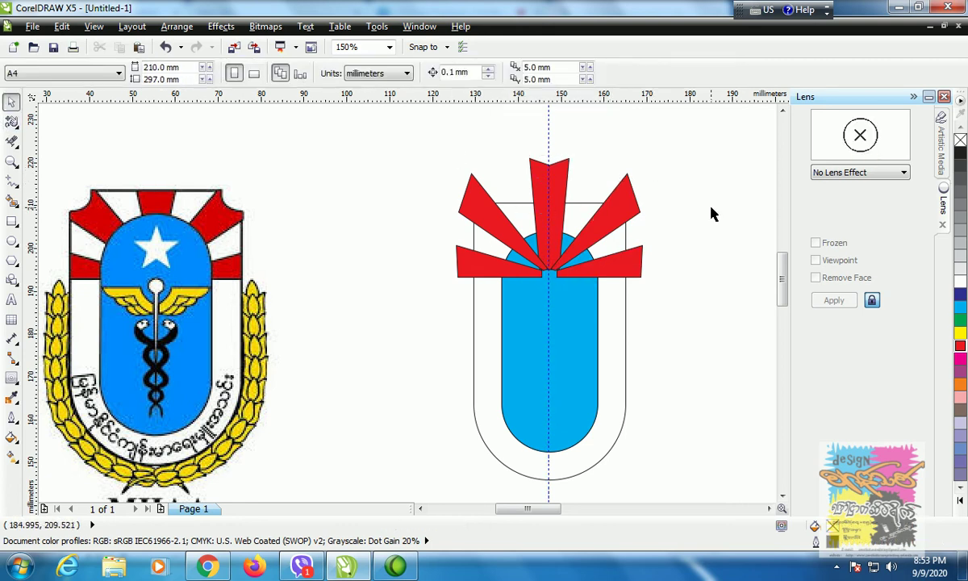
Group all five red rays
left_click(633, 273)
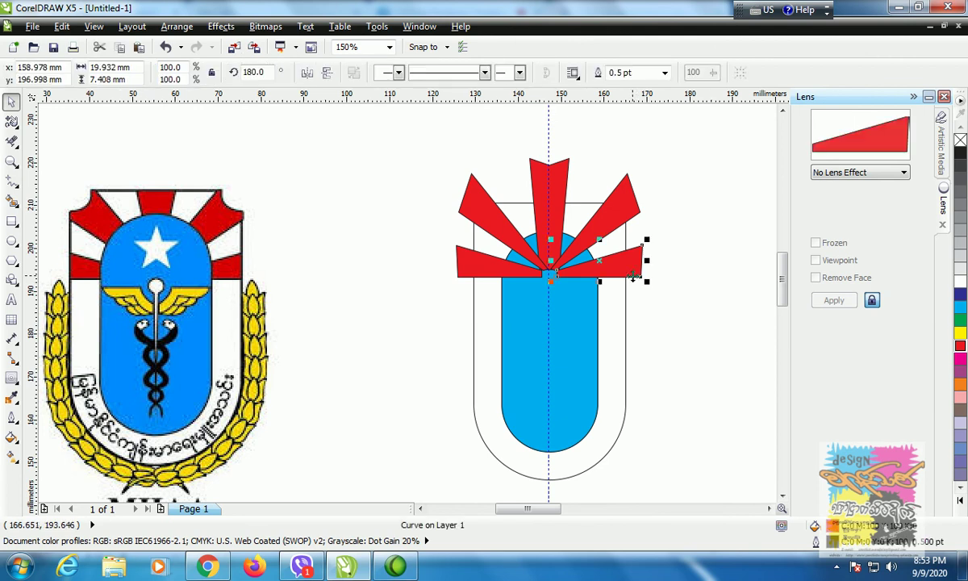
left_click(634, 211, "shift")
left_click(548, 179, "shift")
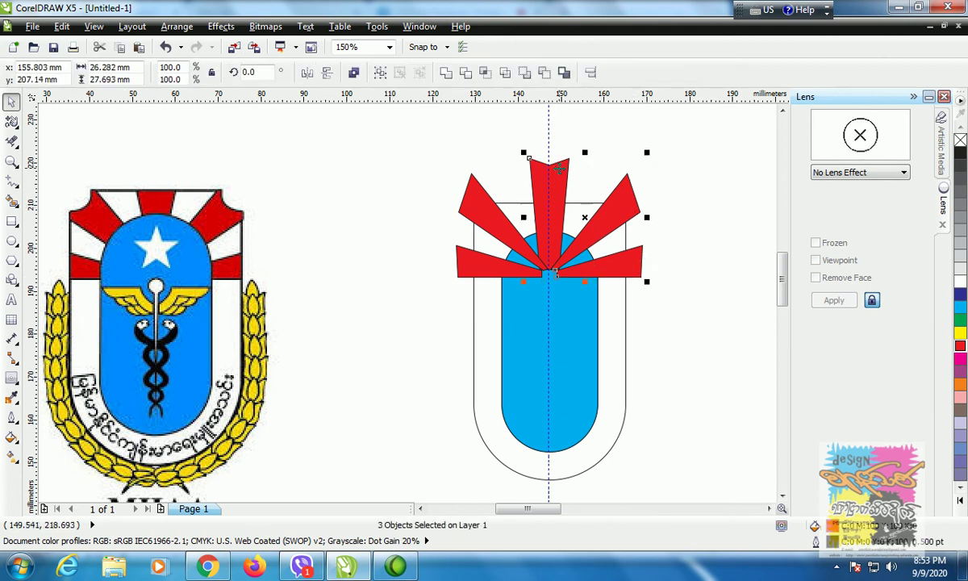
left_click(474, 210, "shift")
left_click(461, 262, "shift")
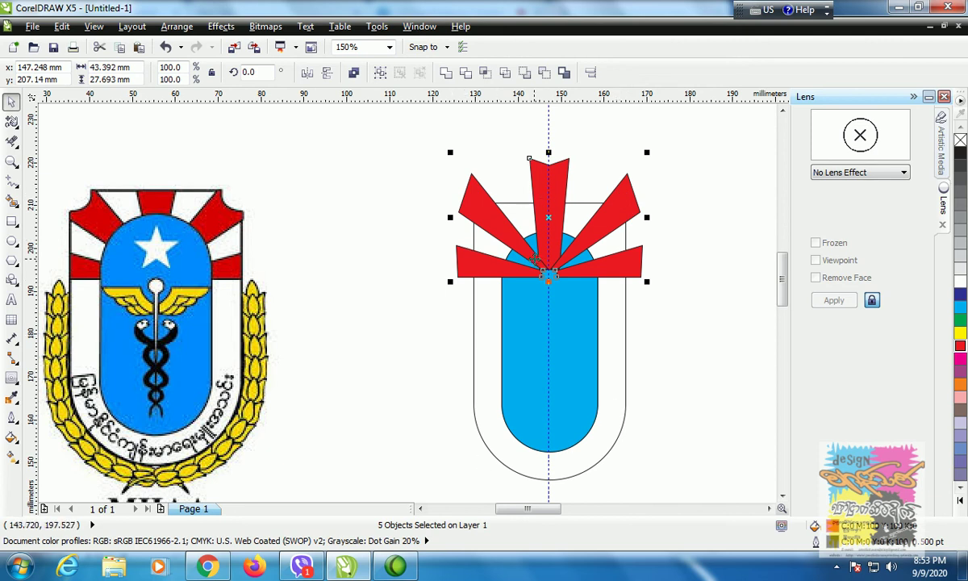
key("ctrl+g")
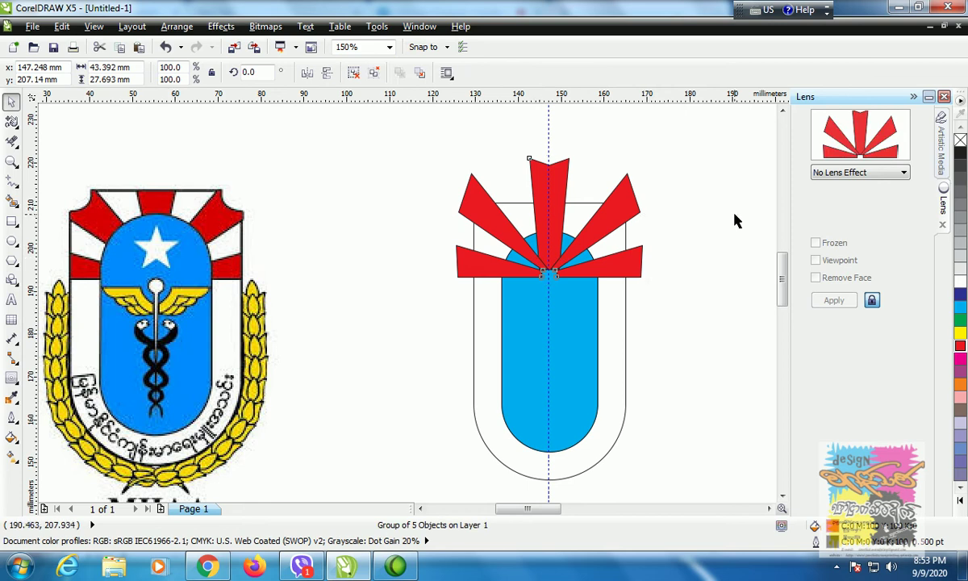
Bring the cyan capsule to the front of the red ray group
left_click(730, 214)
left_click(573, 345)
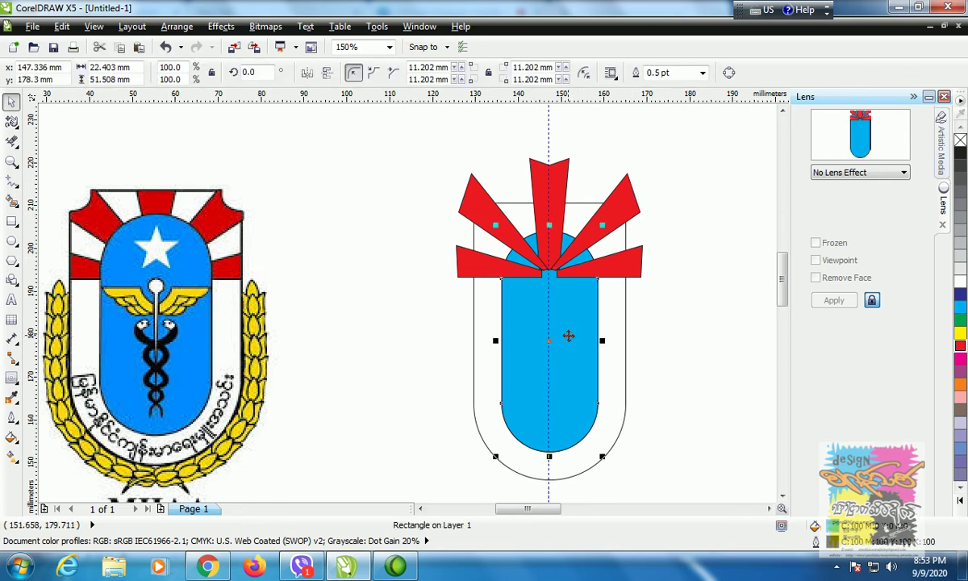
key("shift+Page_Up")
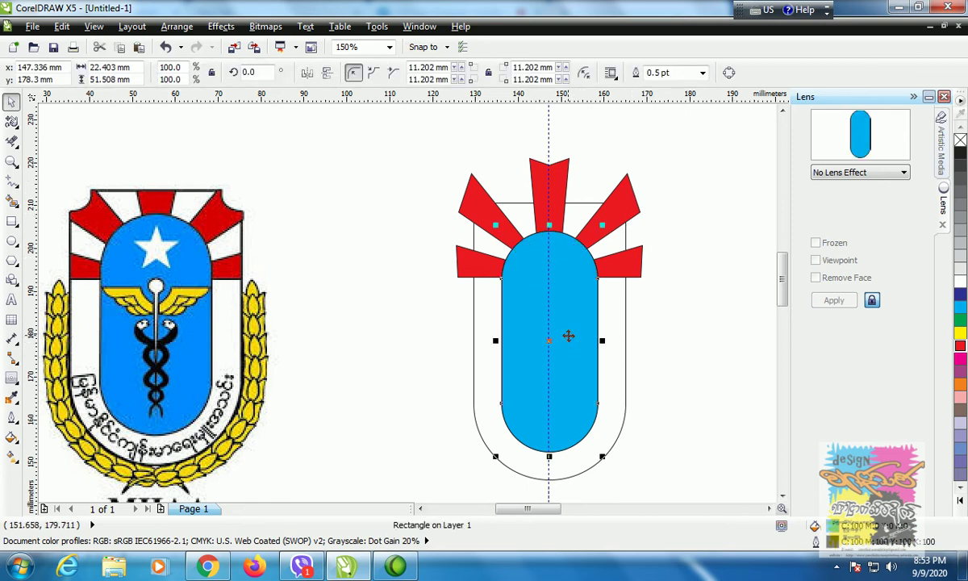
PowerClip the group of five red rays inside the notched shield outline and clear the selection
left_click(703, 279)
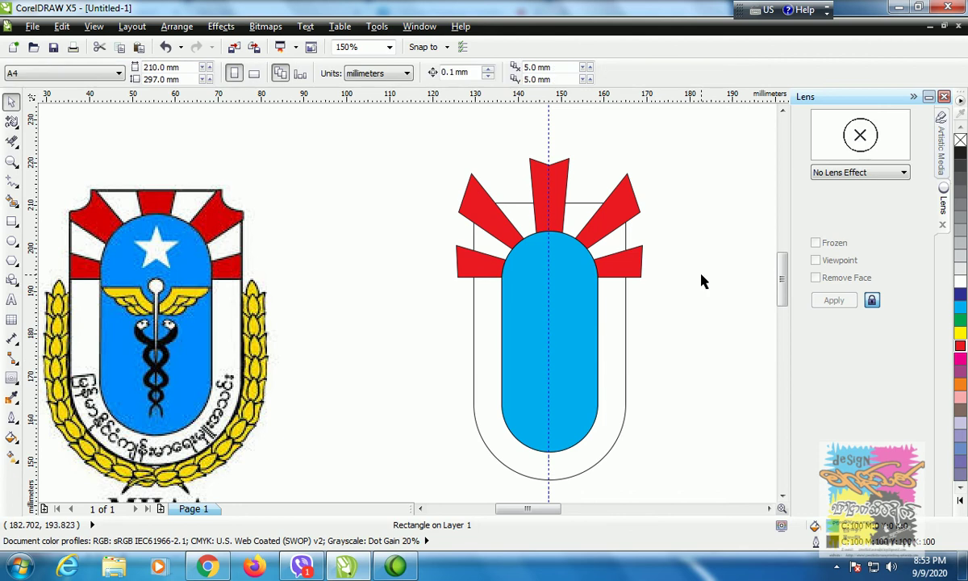
left_click(623, 203)
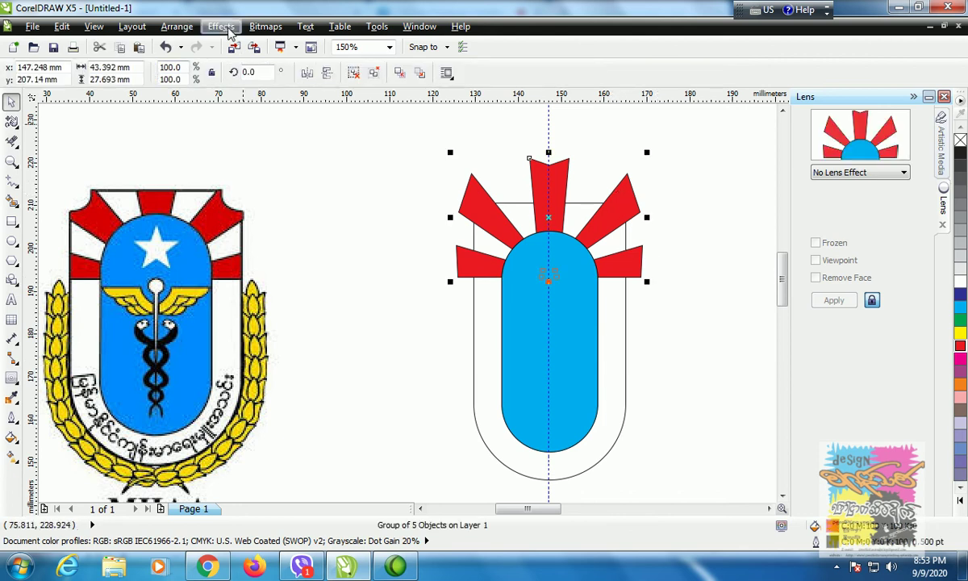
left_click(221, 26)
mouse_move(258, 239)
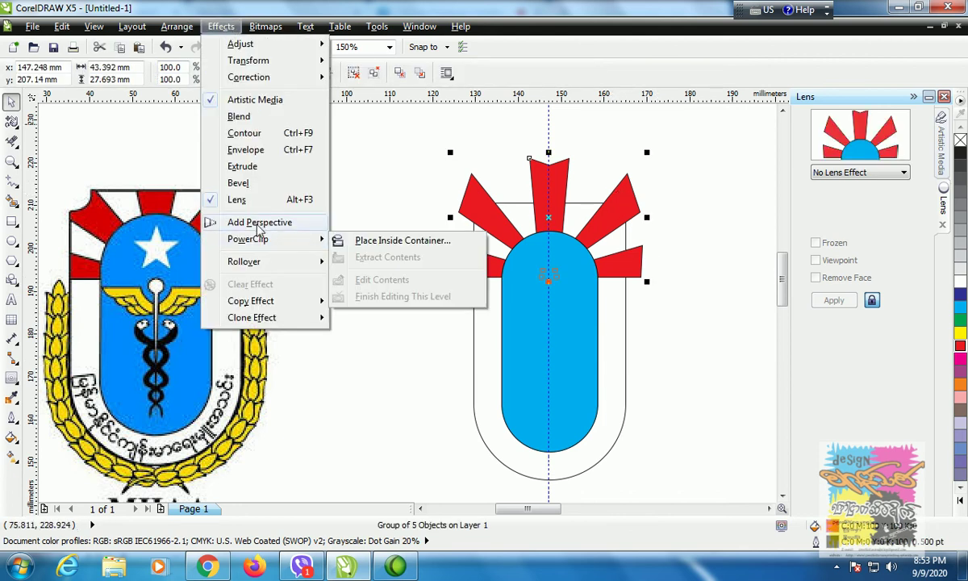
left_click(380, 248)
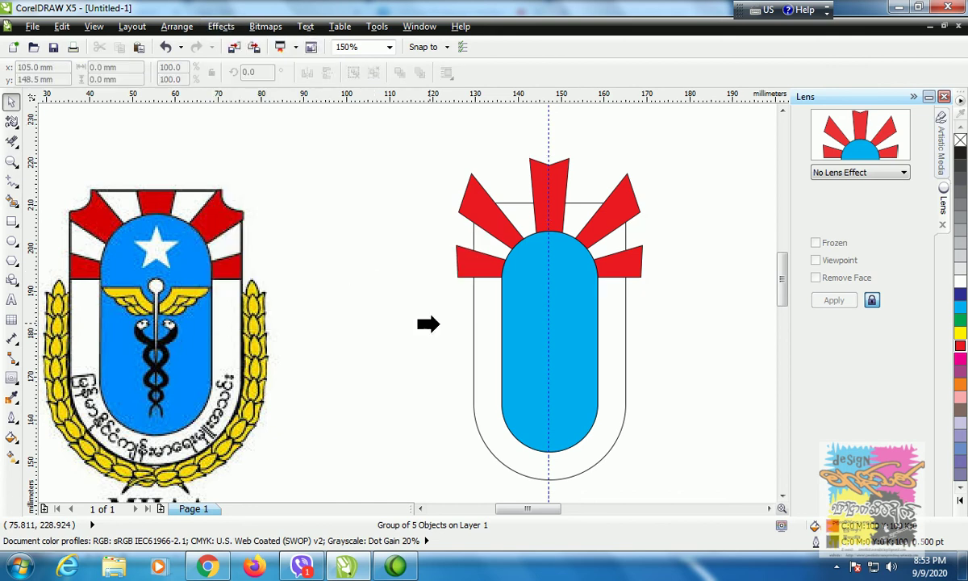
left_click(475, 333)
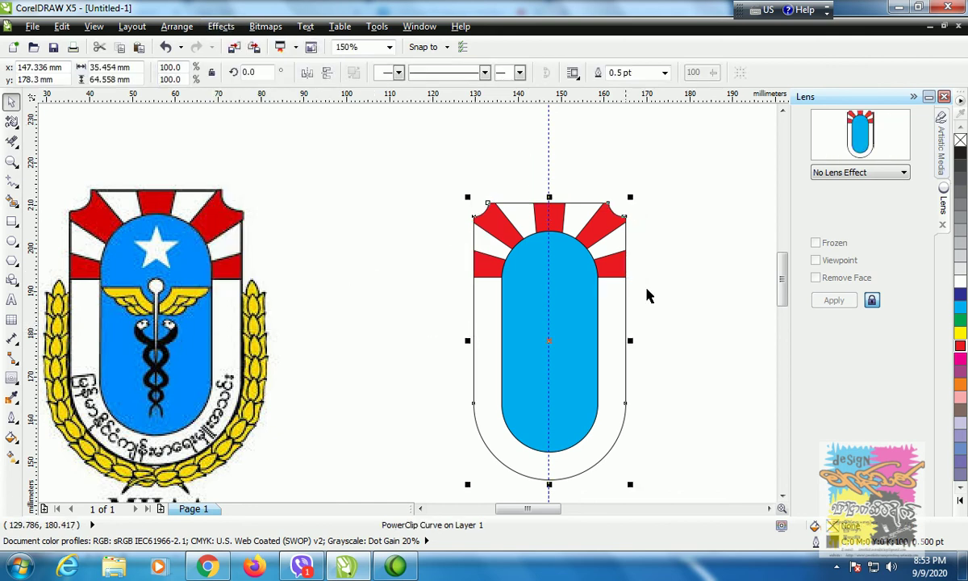
left_click(677, 292)
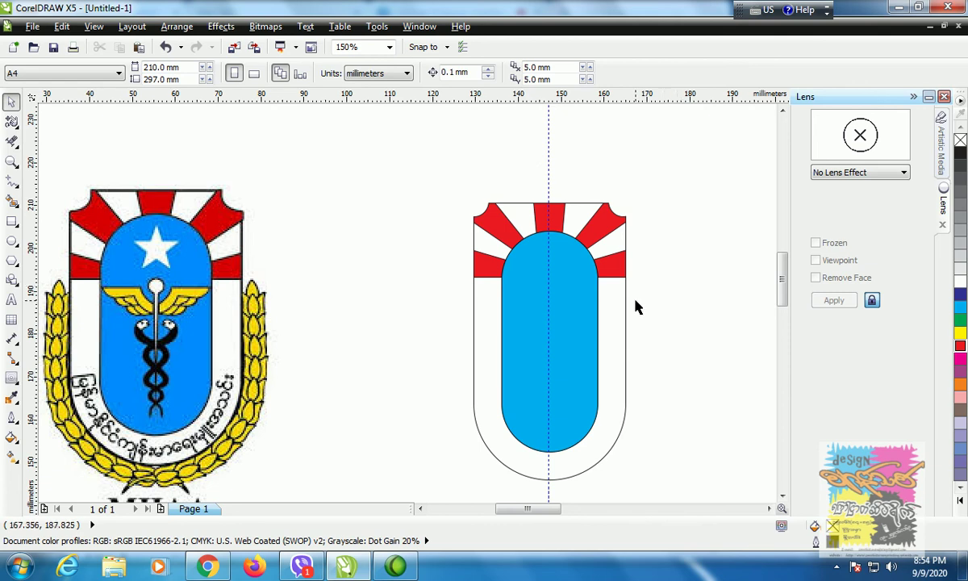
Add a horizontal guideline at 191 mm, level with the top of the golden wings in the reference emblem
left_click_drag(601, 101, 614, 294)
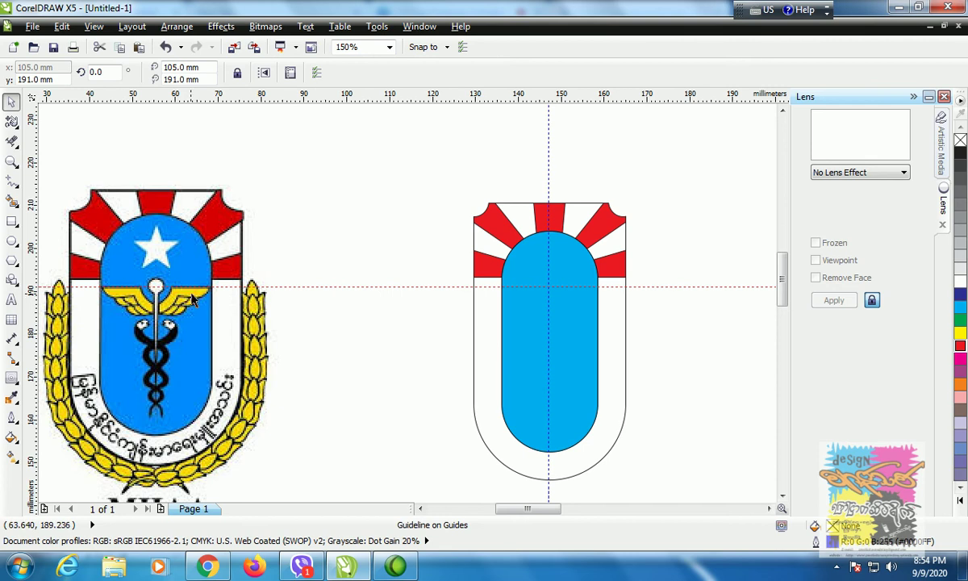
left_click(667, 325)
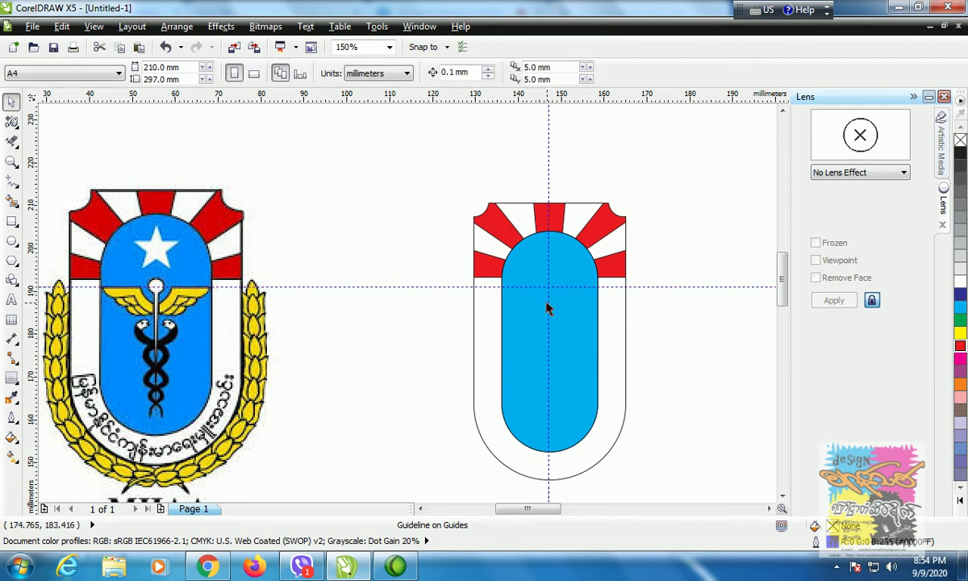
Draw a near-circular ellipse about 6.4 mm wide and 6.3 mm high, centred where the two guidelines cross on the blue capsule
scroll(546, 306, "up", 3)
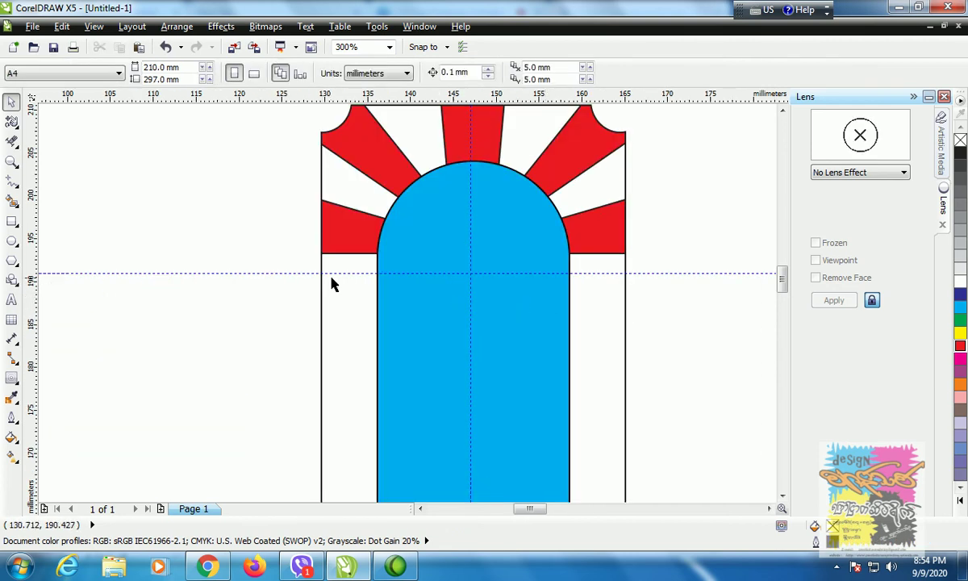
scroll(332, 282, "down", 4)
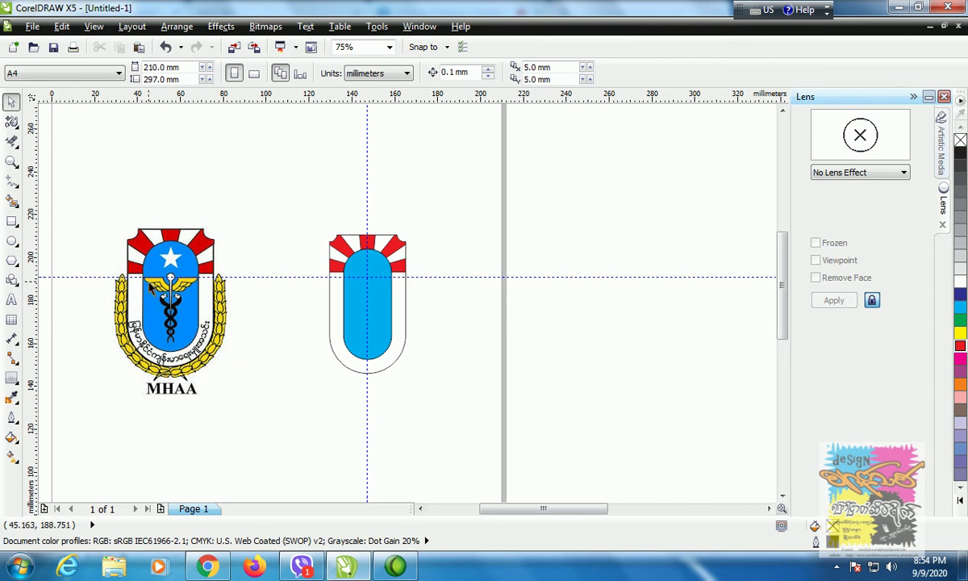
scroll(374, 291, "up", 2)
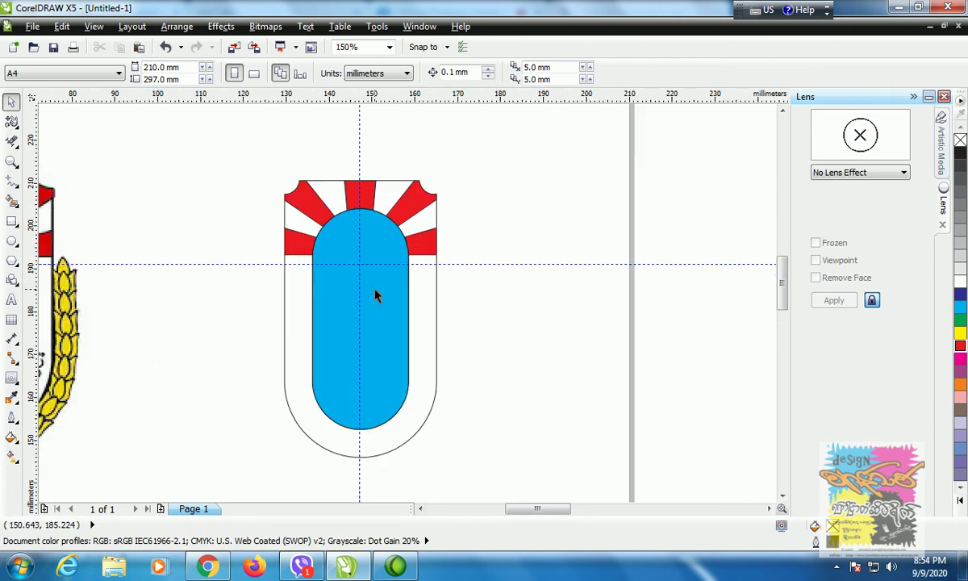
scroll(375, 296, "up", 1)
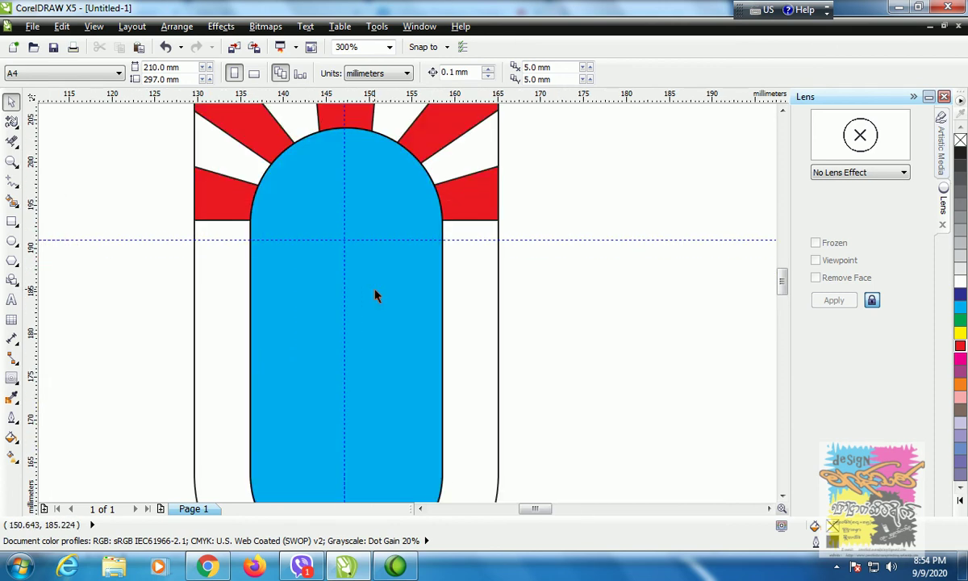
left_click(12, 241)
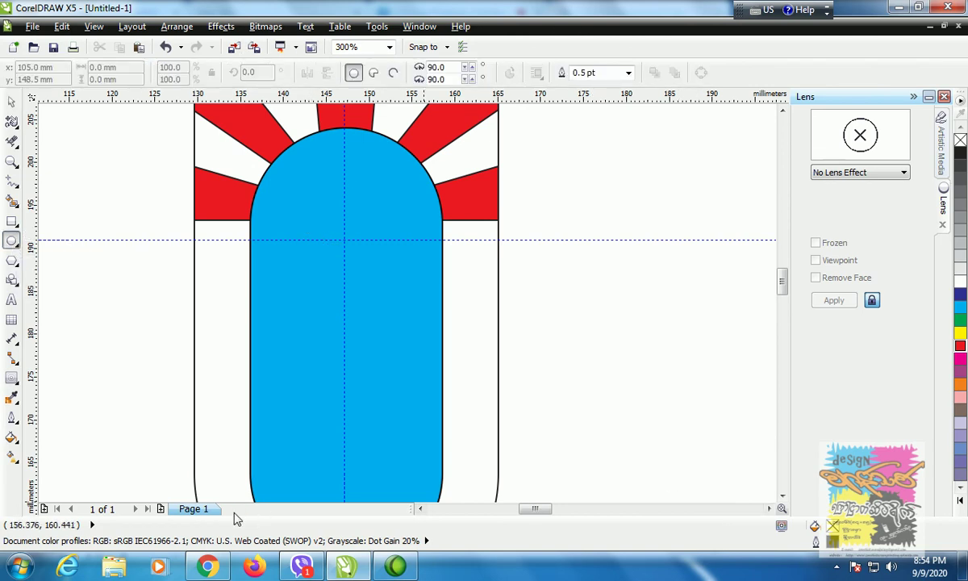
left_click(420, 509)
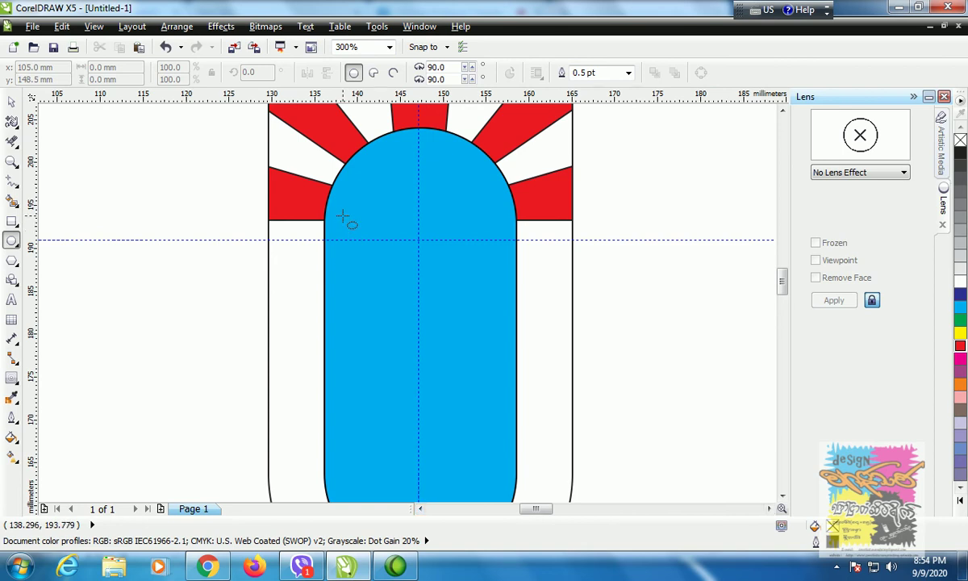
left_click_drag(383, 223, 417, 240)
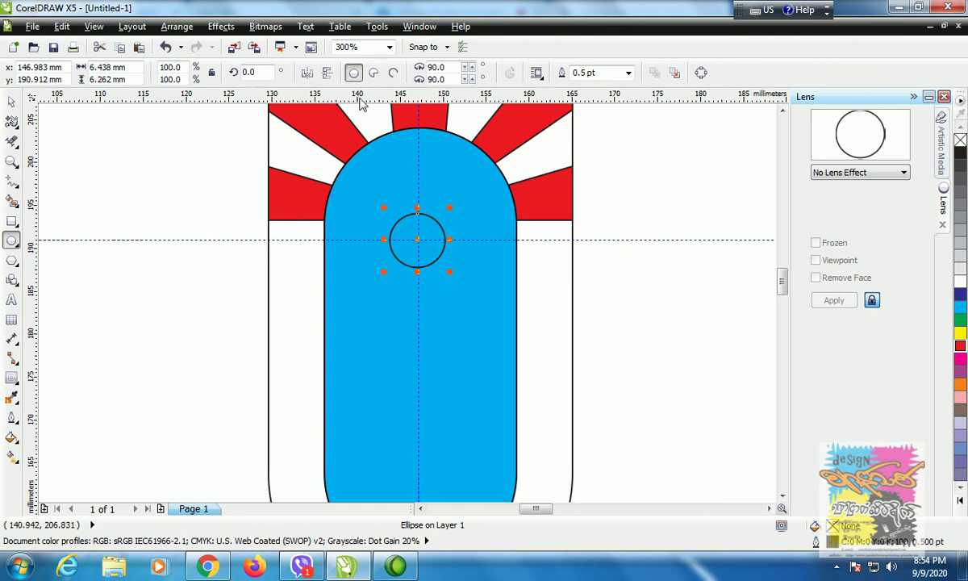
Turn the ellipse into an open arc and shorten it to its lower-left quarter
left_click(393, 73)
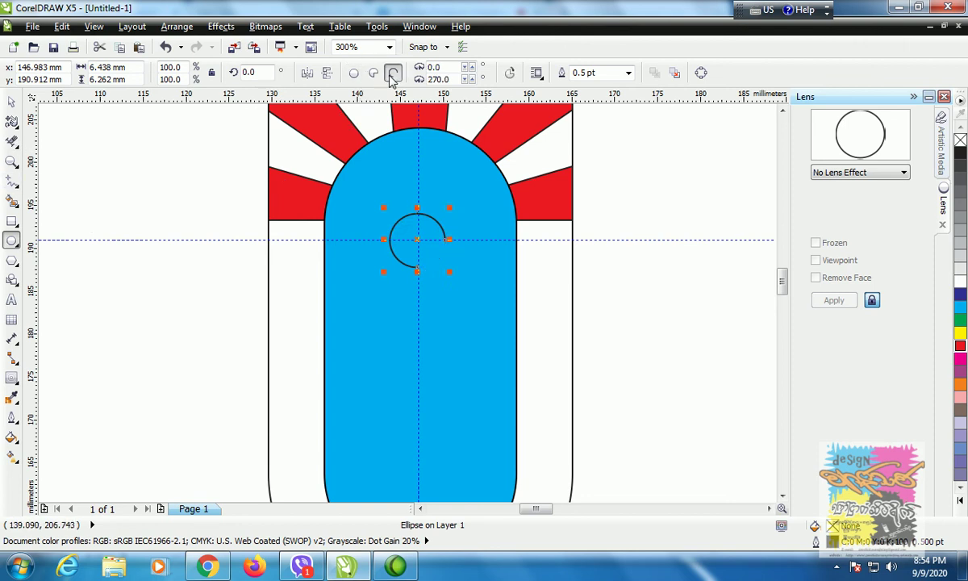
left_click(11, 121)
left_click(50, 122)
left_click_drag(443, 239, 389, 240)
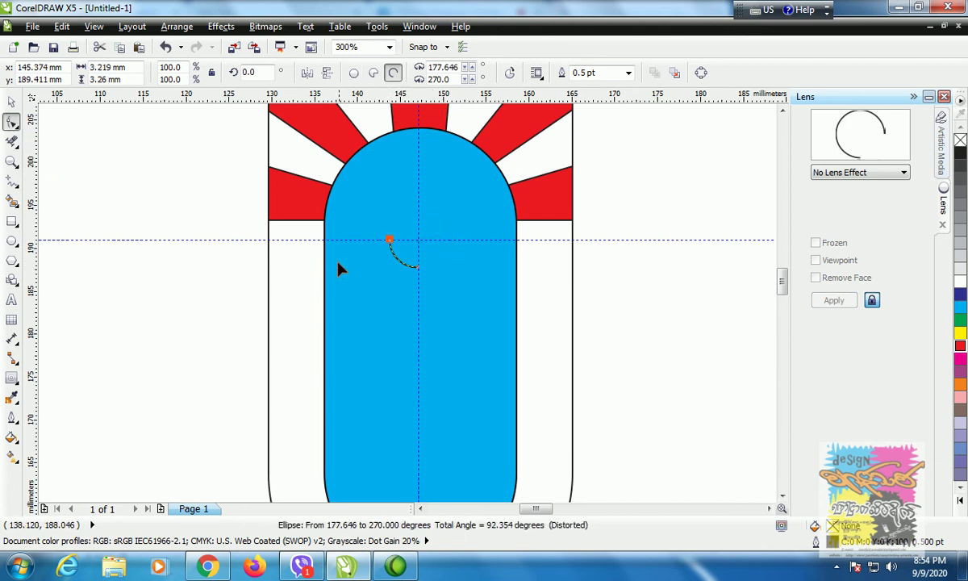
Convert the quarter arc to curves
scroll(377, 234, "up", 1)
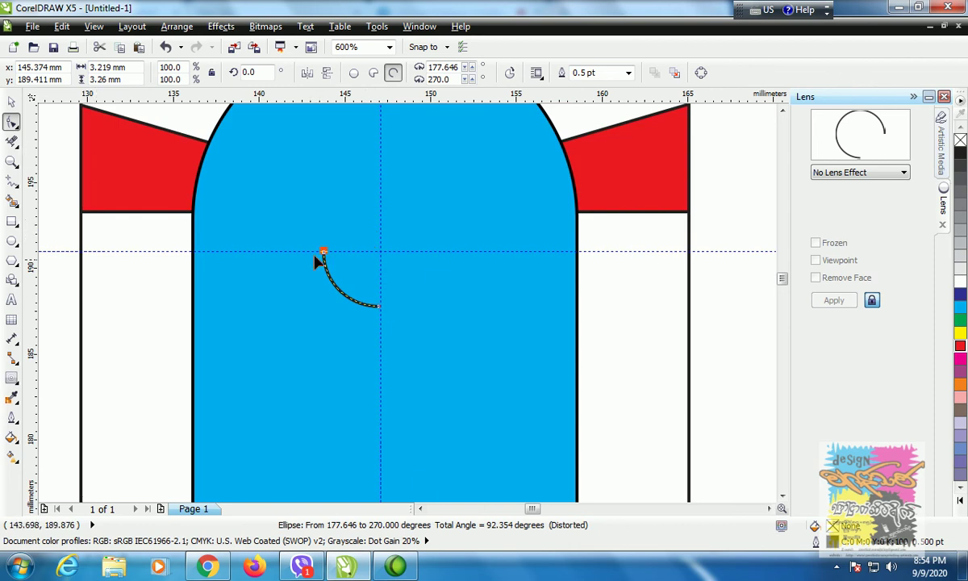
left_click(174, 27)
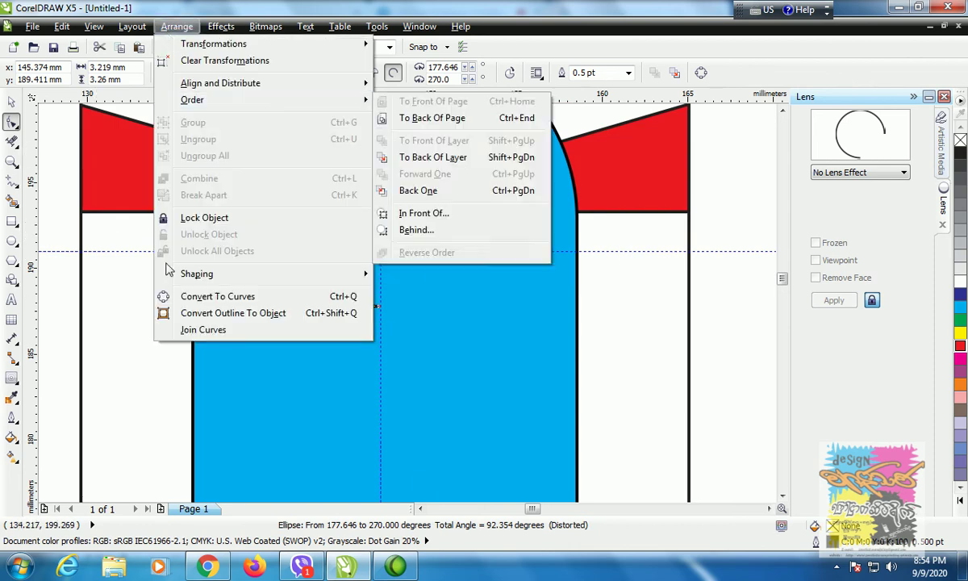
left_click(191, 300)
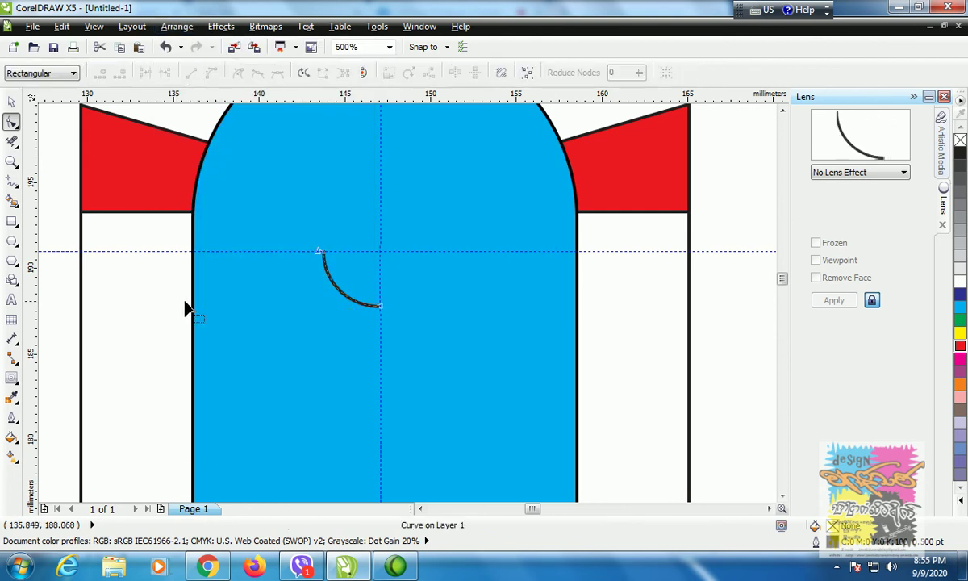
Extend the arc's upper end with a straight freehand line along the horizontal guideline to the capsule's left edge
left_click(12, 182)
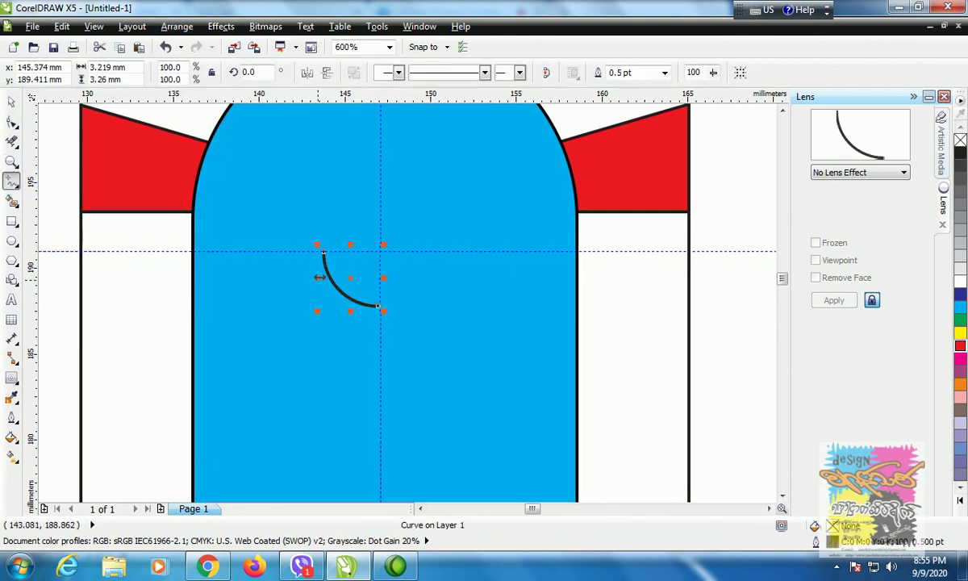
left_click(322, 252)
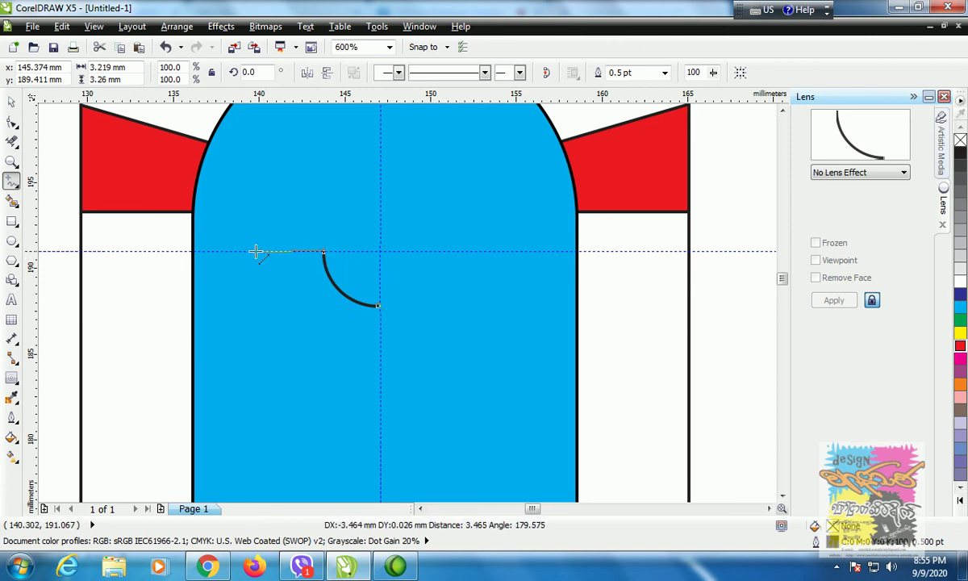
left_click(197, 251)
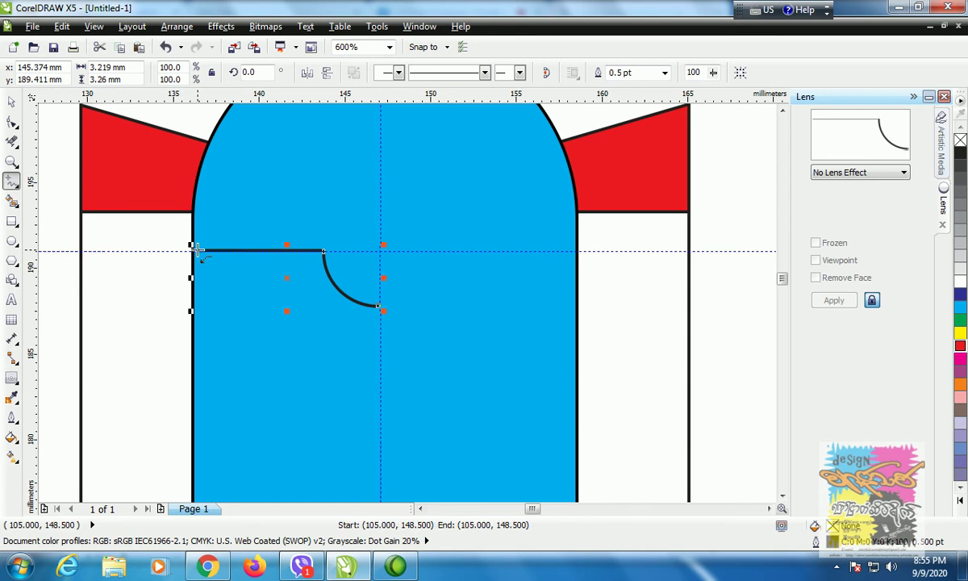
key("space")
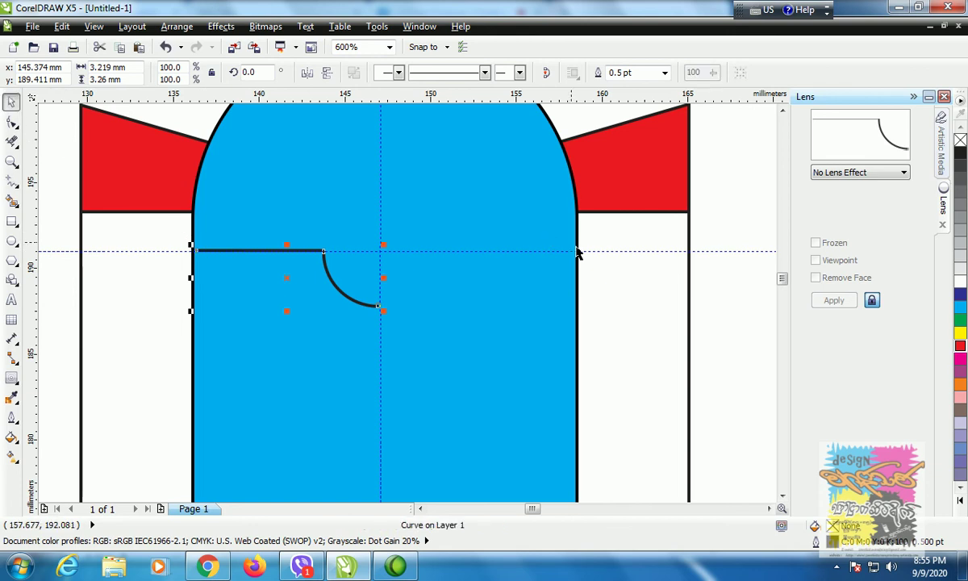
left_click(720, 324)
Thicken the outline of the joined line and arc to 4 pt, trying 3 pt first
left_click(361, 305)
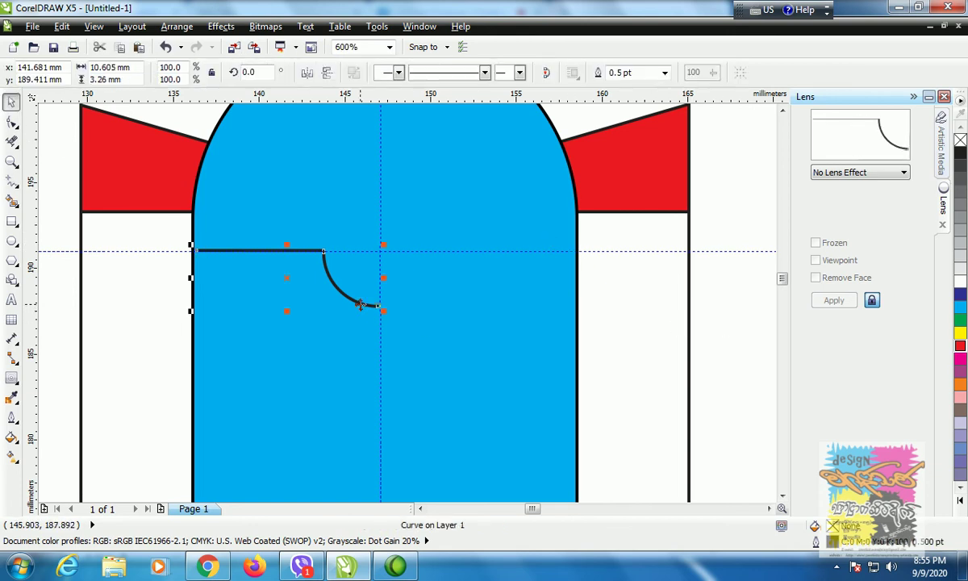
left_click(665, 73)
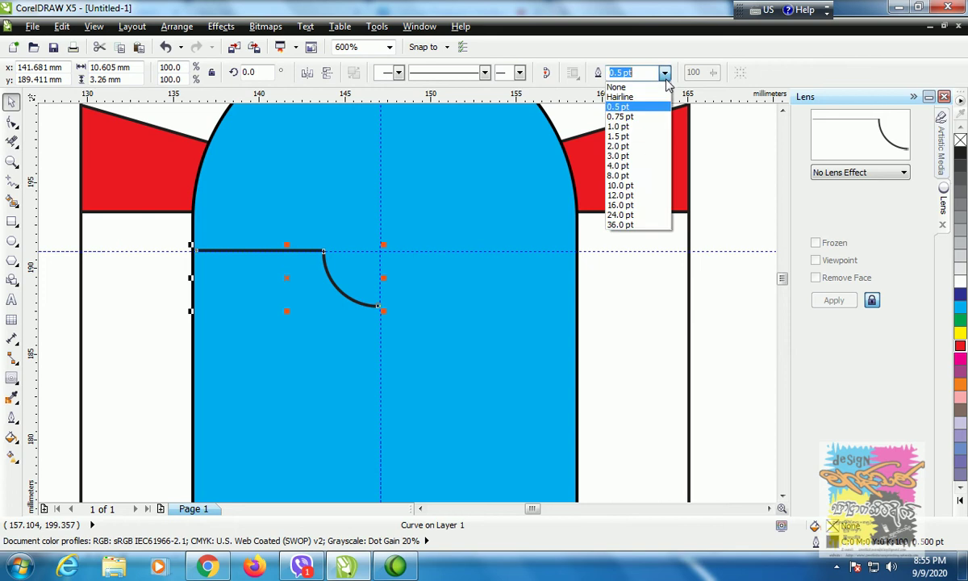
left_click(650, 157)
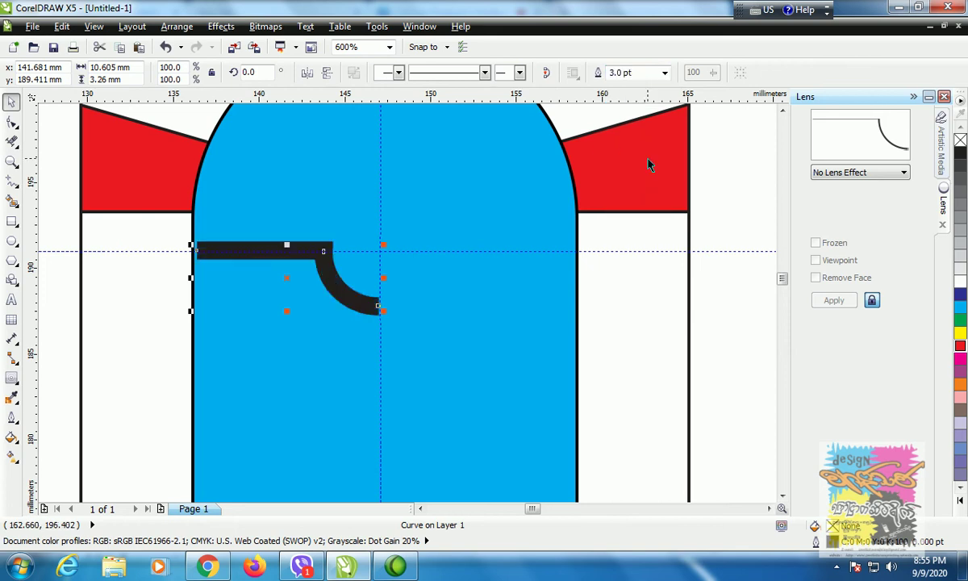
scroll(363, 251, "down", 3)
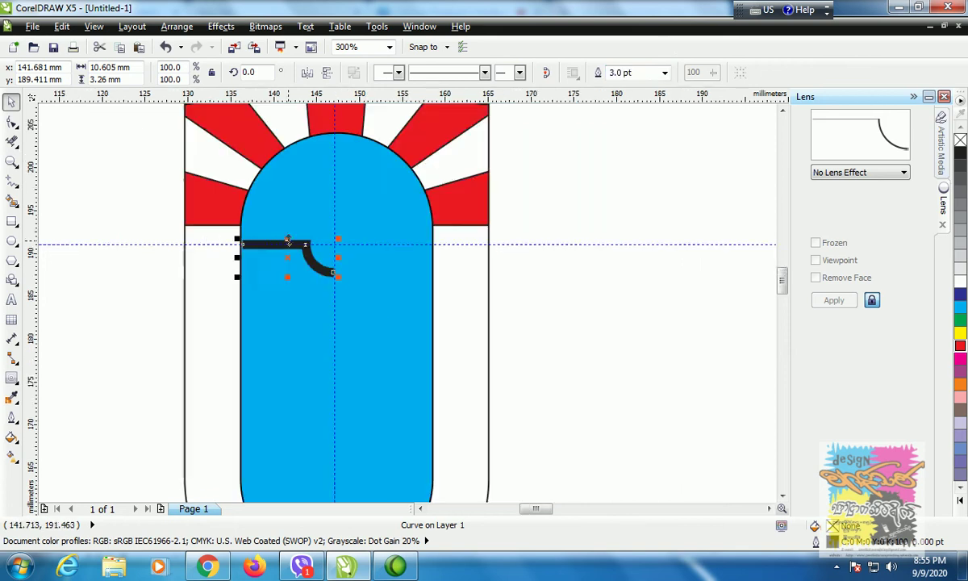
scroll(289, 243, "up", 2)
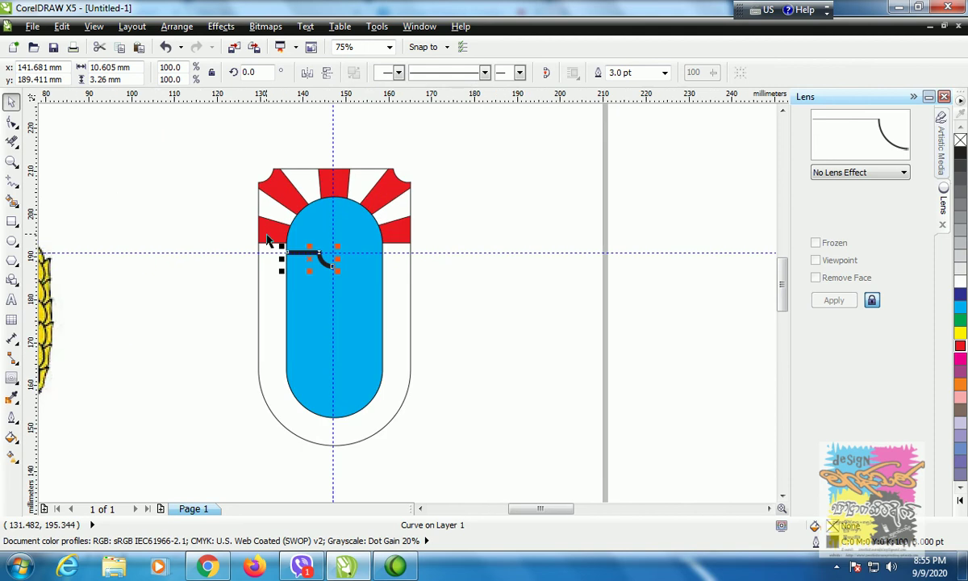
left_click(664, 73)
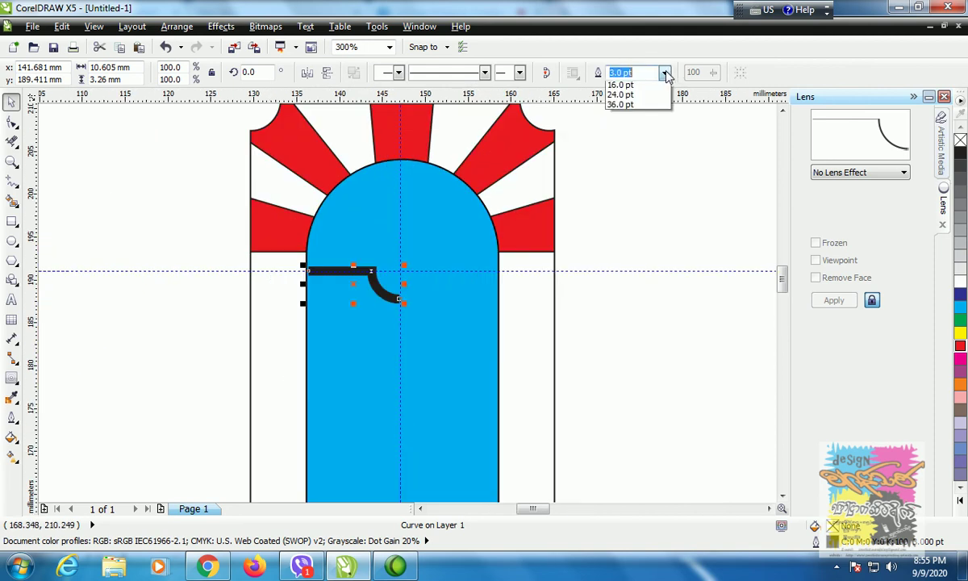
left_click(645, 165)
left_click(643, 179)
Move the thick curve down about 0.75 mm so its upper edge lies along the horizontal guideline
scroll(475, 262, "up", 1)
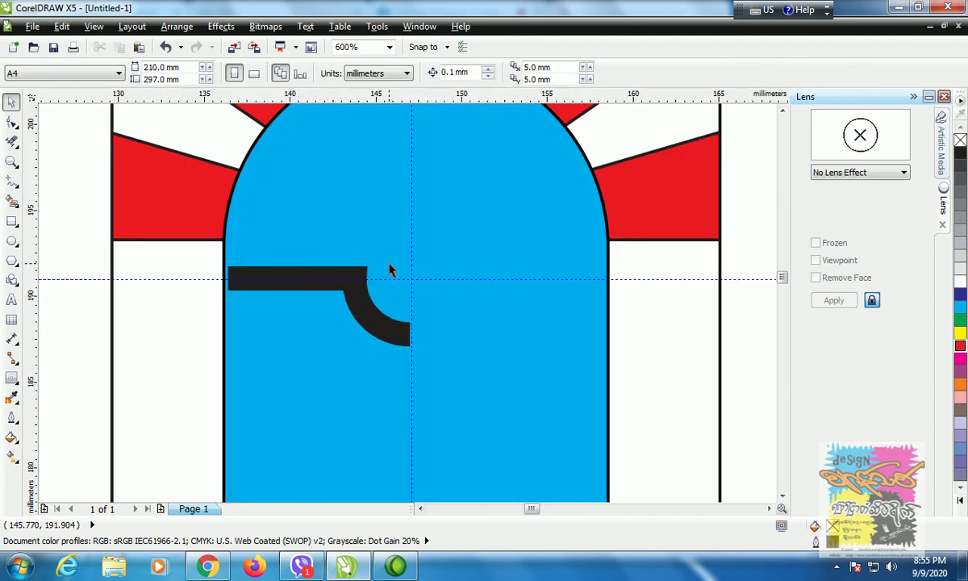
left_click_drag(374, 314, 377, 326)
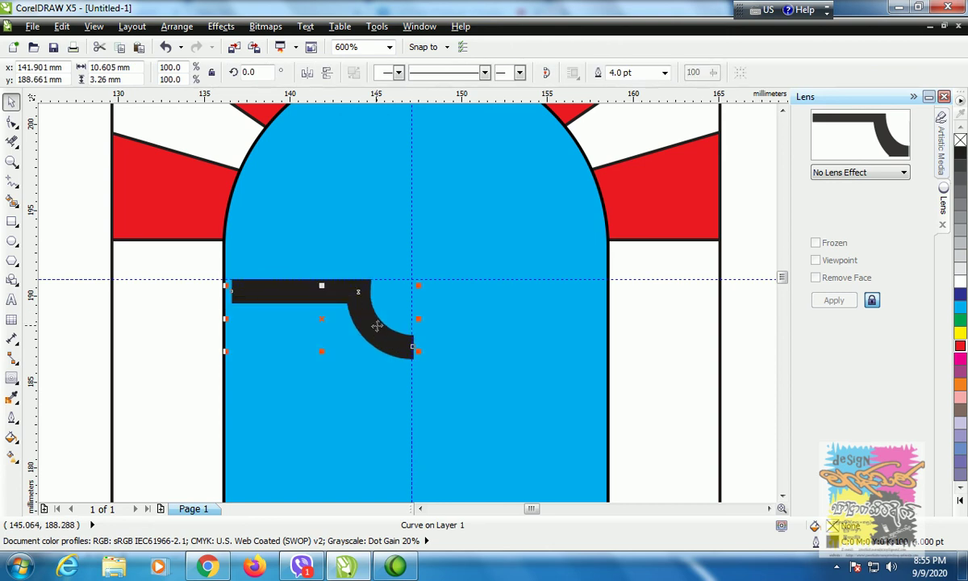
scroll(172, 267, "down", 5)
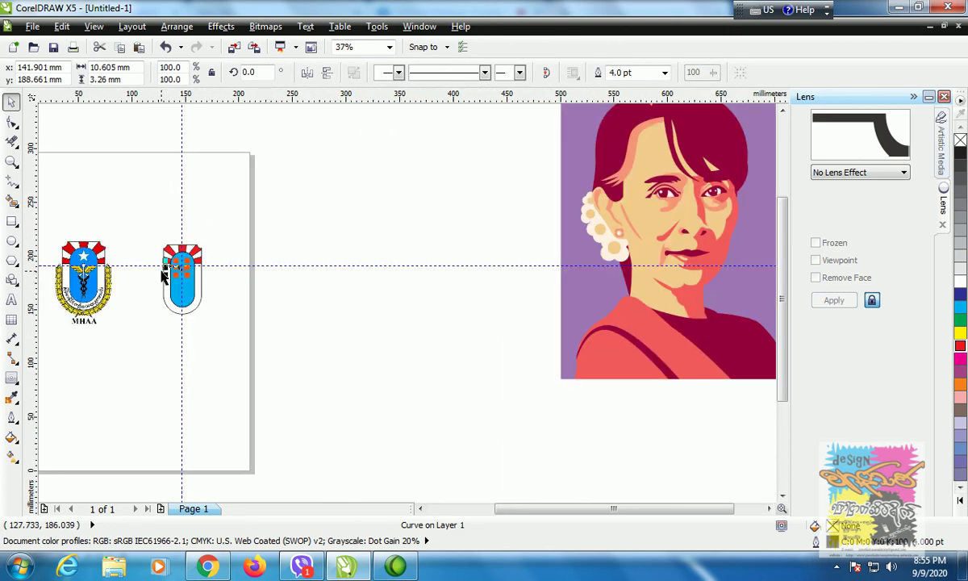
scroll(161, 277, "up", 1)
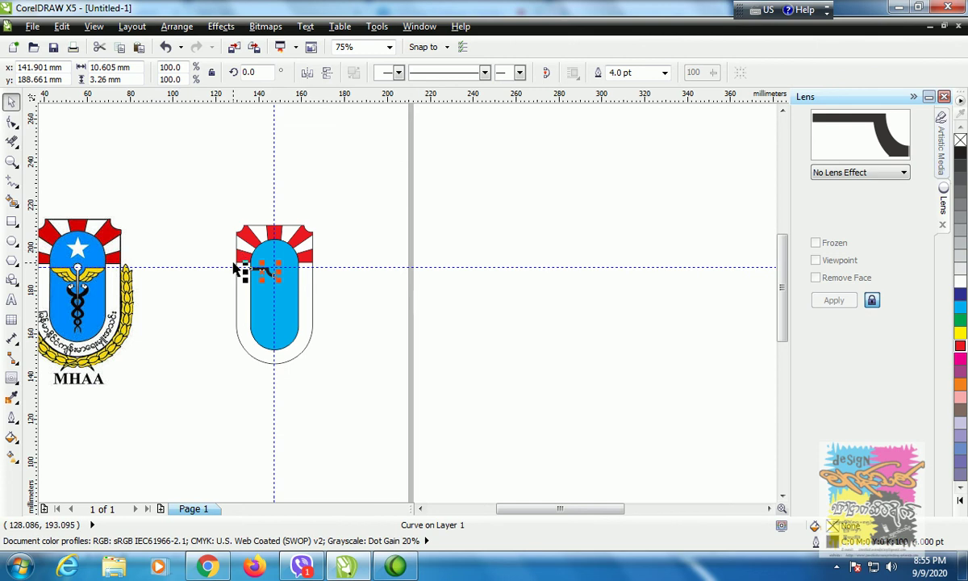
scroll(240, 258, "up", 3)
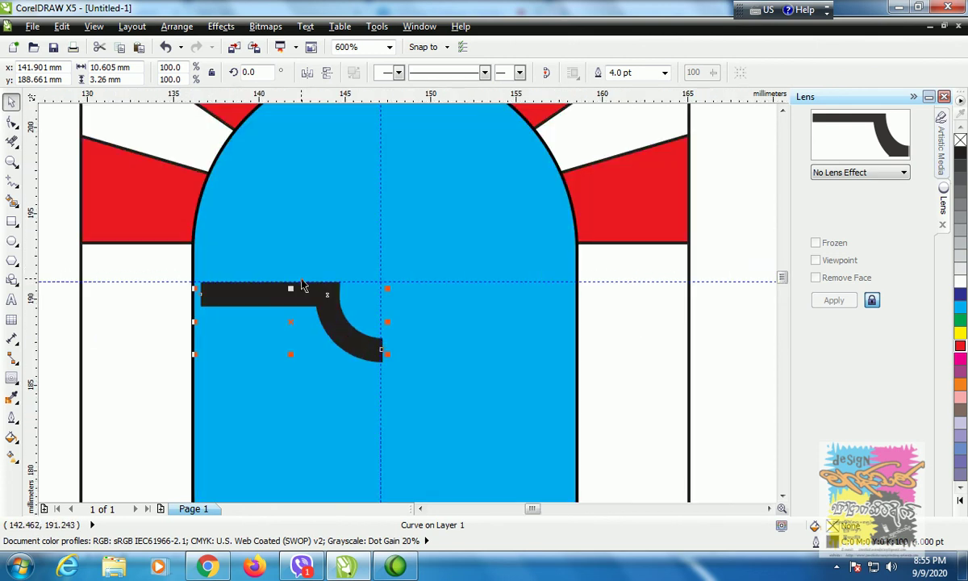
Convert the thick curve's outline to an object and reshape its left end into a pointed tip with a curved lower edge
left_click(177, 27)
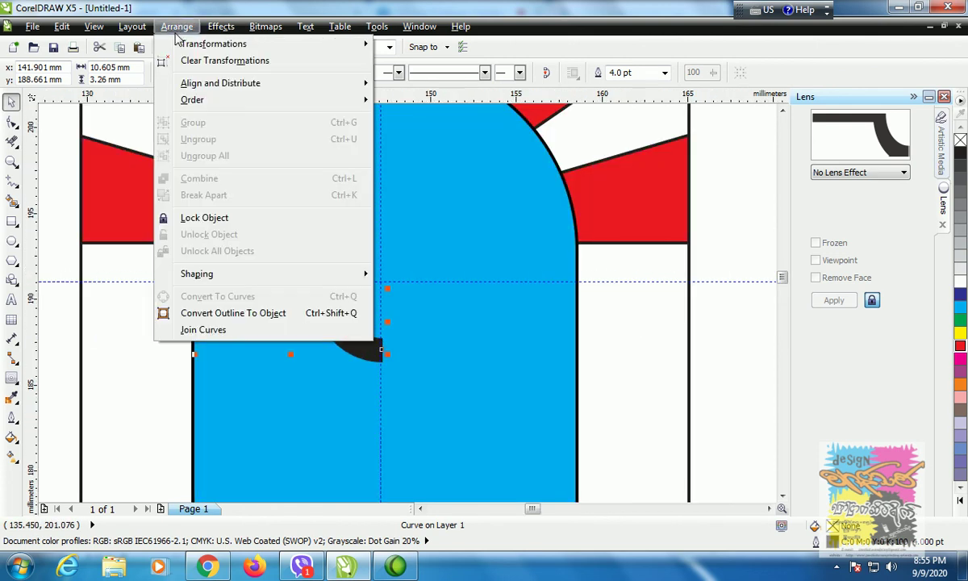
left_click(201, 316)
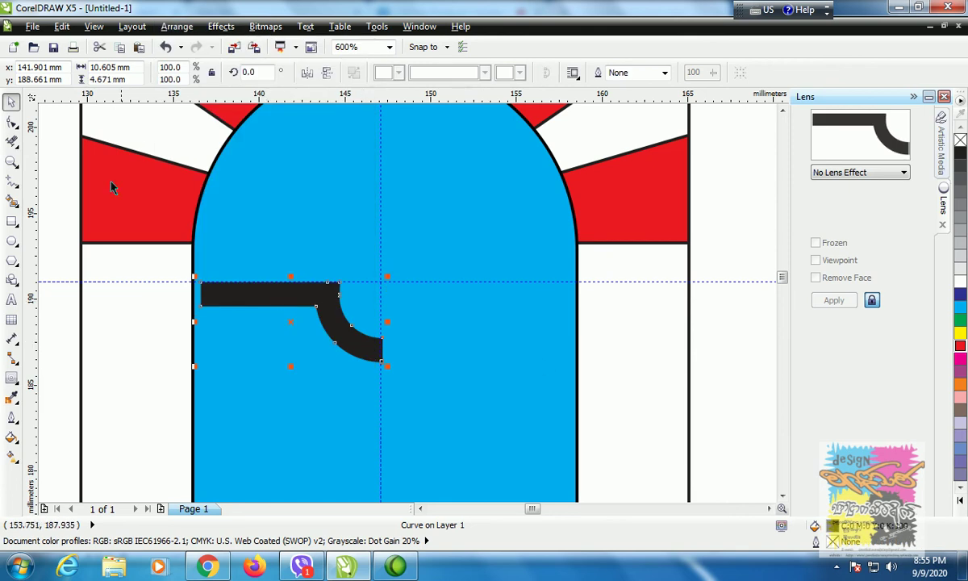
left_click(11, 121)
left_click_drag(202, 308, 240, 308)
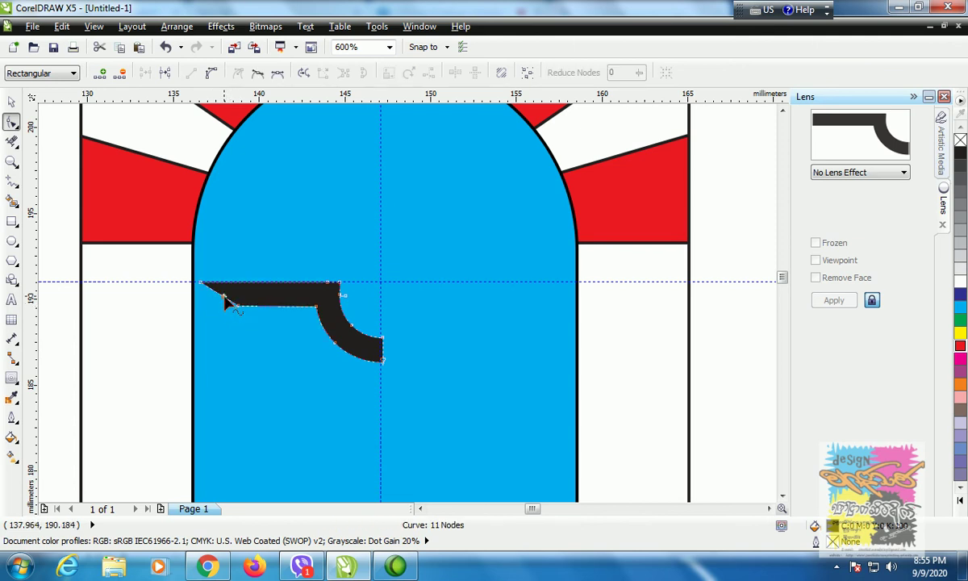
right_click(226, 297)
left_click(260, 363)
left_click_drag(229, 301, 223, 302)
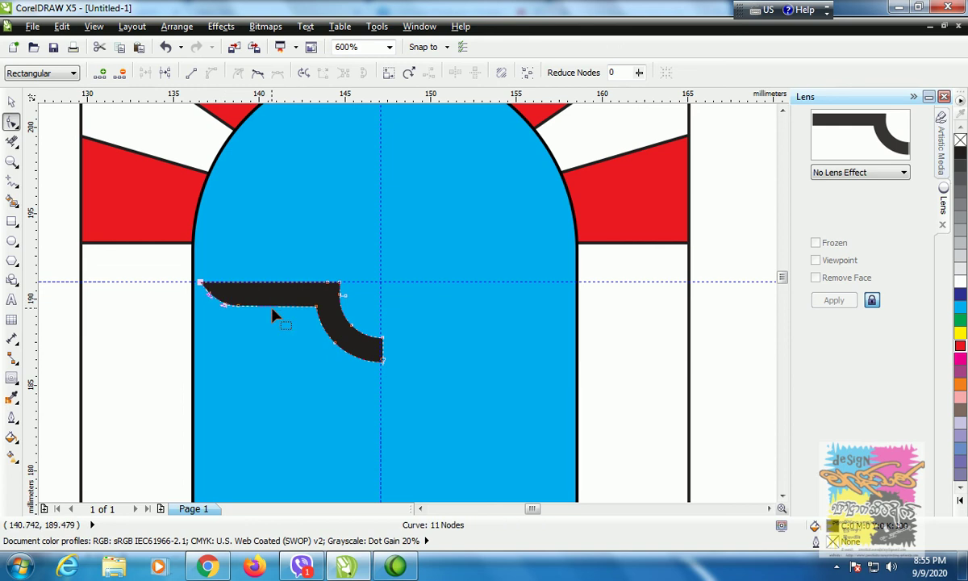
Delete the outer corner node at the bar's bend and curve the remaining segment to round that corner
scroll(342, 294, "up", 2)
key("Delete")
left_click(331, 300)
right_click(331, 300)
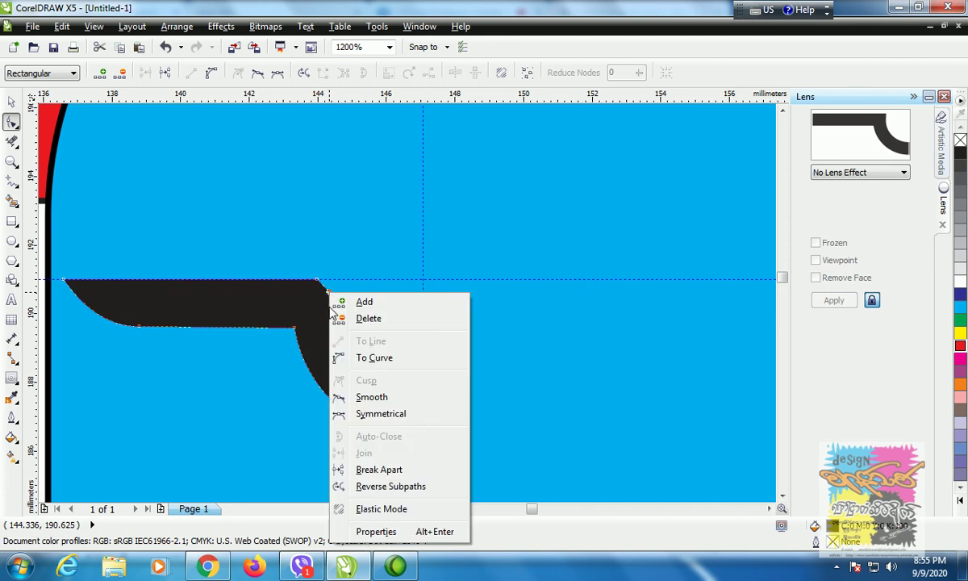
left_click(373, 358)
left_click_drag(331, 299, 337, 299)
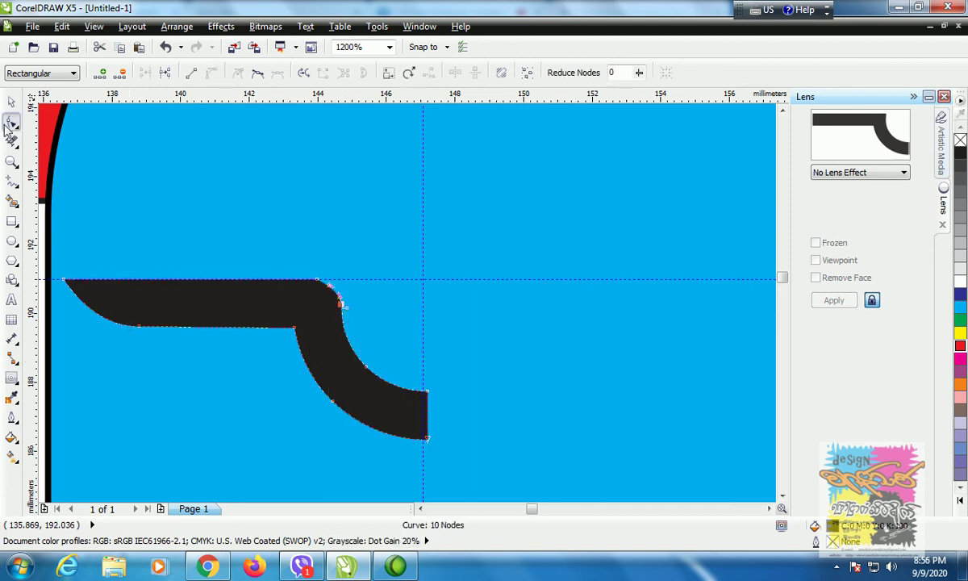
Fill the wing shape with yellow and give it a black outline
left_click(11, 102)
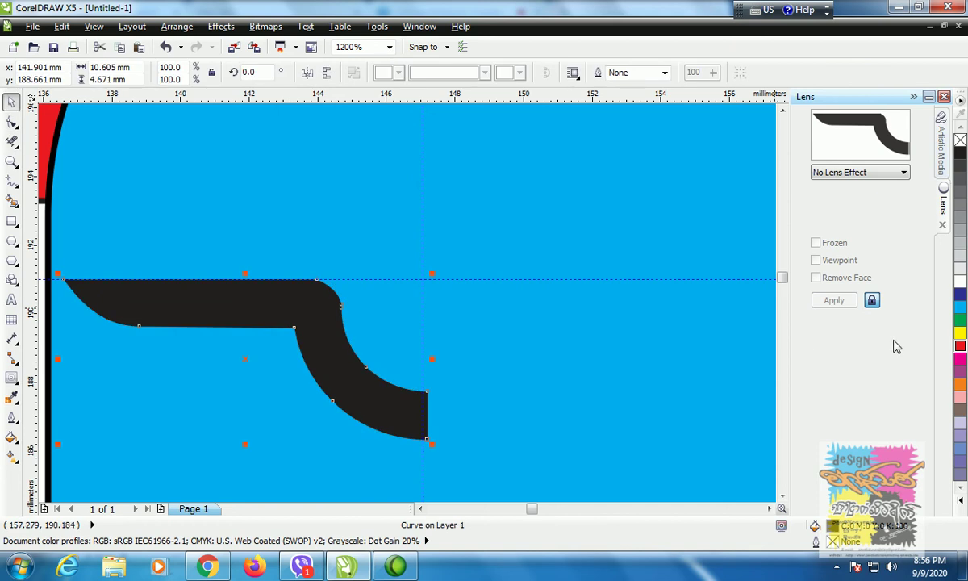
left_click(961, 335)
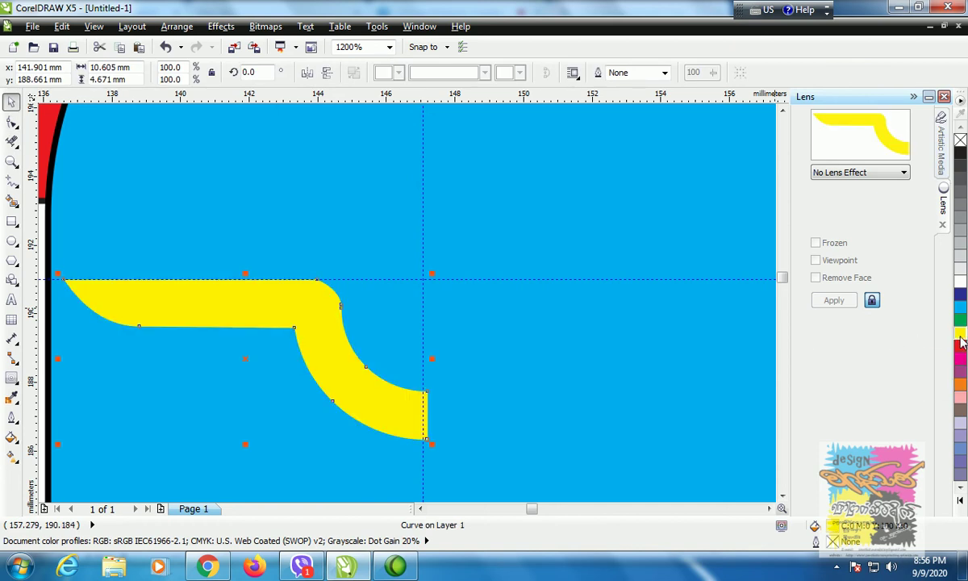
scroll(188, 302, "down", 2)
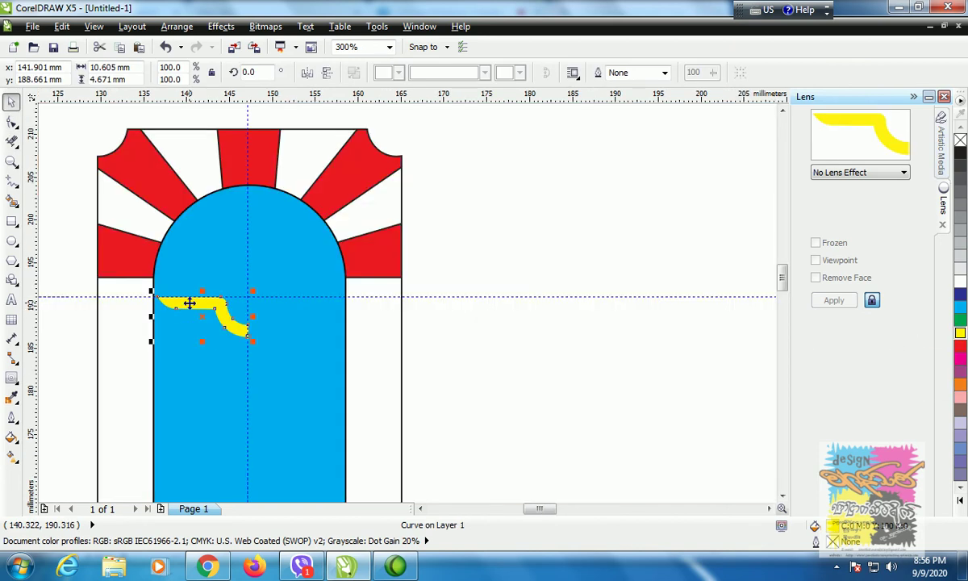
scroll(174, 331, "down", 4)
scroll(167, 335, "up", 1)
scroll(395, 484, "left", 3)
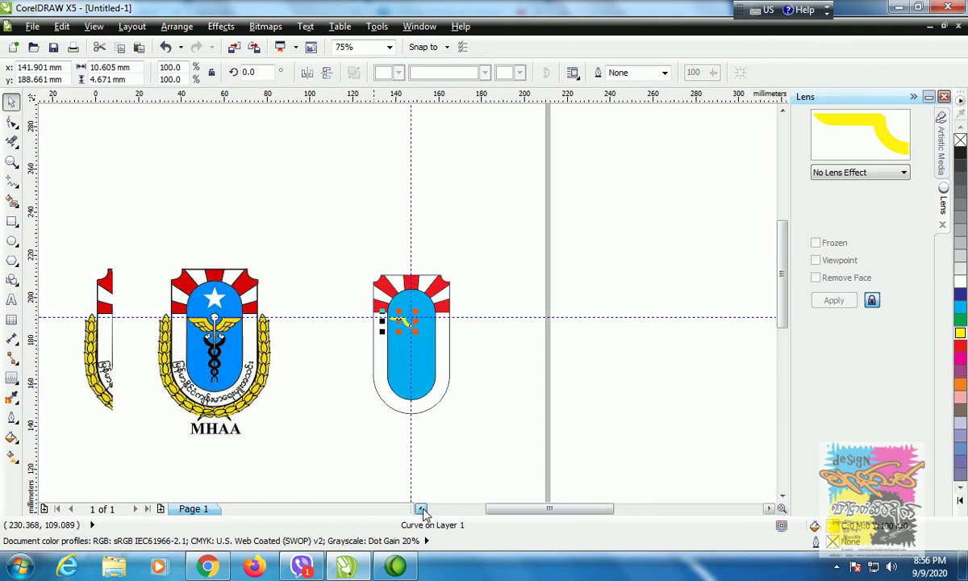
scroll(384, 322, "up", 2)
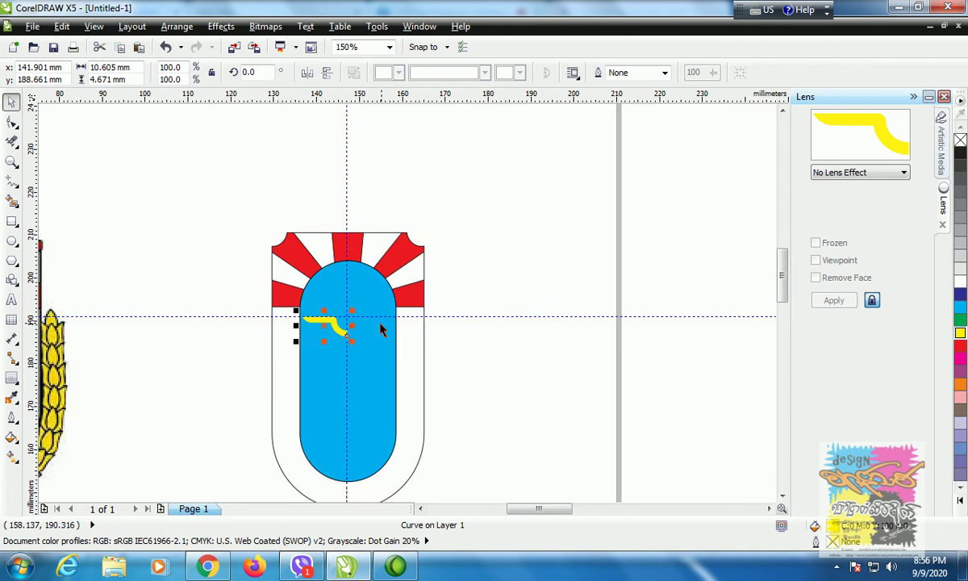
scroll(226, 316, "up", 1)
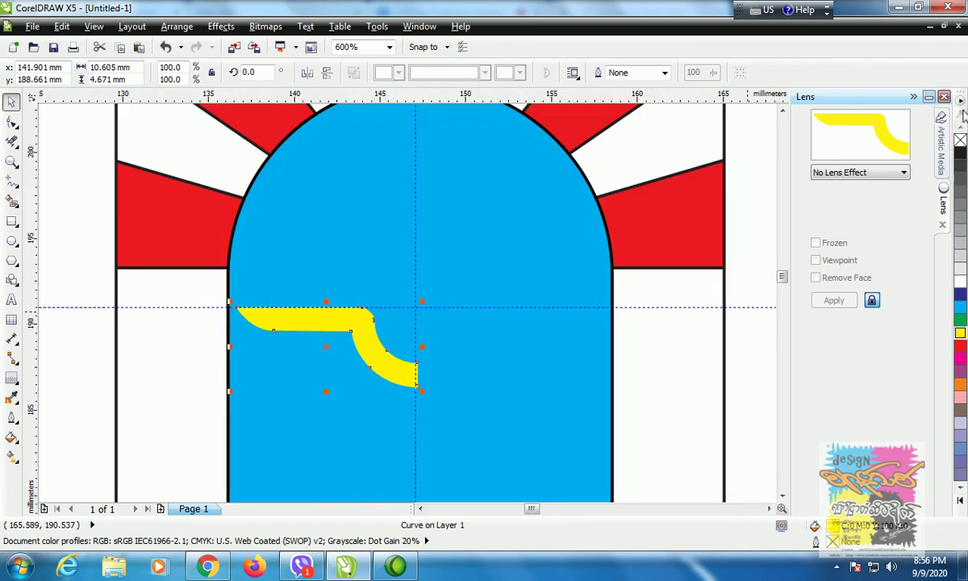
right_click(960, 155)
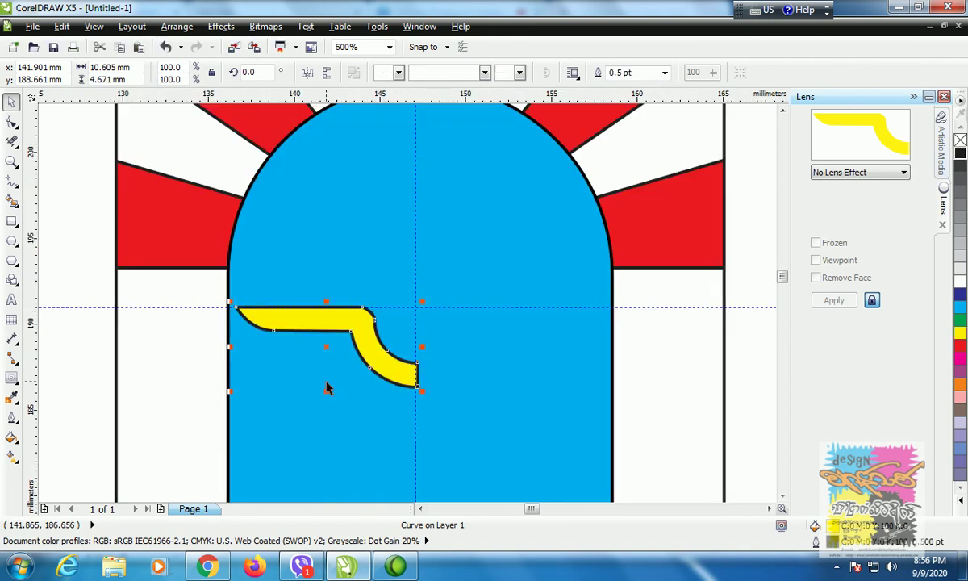
Draw a yellow ellipse about 2.1 × 2 mm under the wing's bend and place it behind the wing shape
scroll(301, 363, "up", 1)
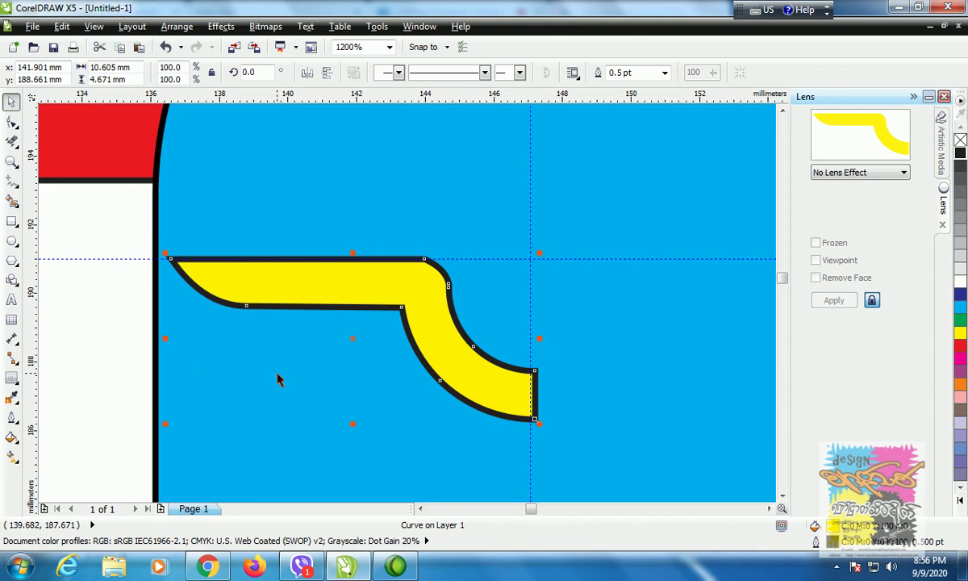
left_click(11, 240)
left_click(73, 240)
left_click_drag(346, 293, 422, 368)
left_click_drag(382, 329, 394, 323)
left_click(961, 336)
key("space")
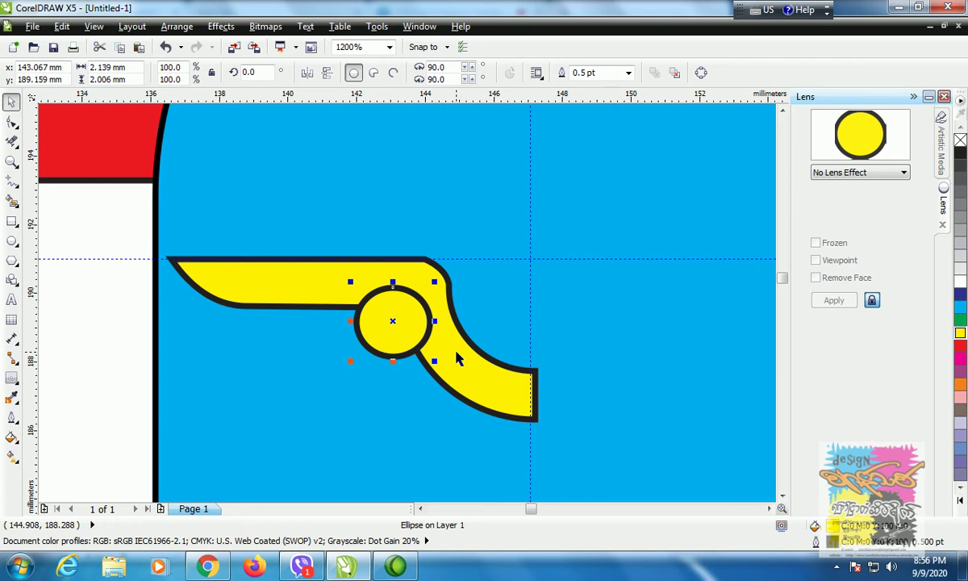
key("ctrl+Page_Down")
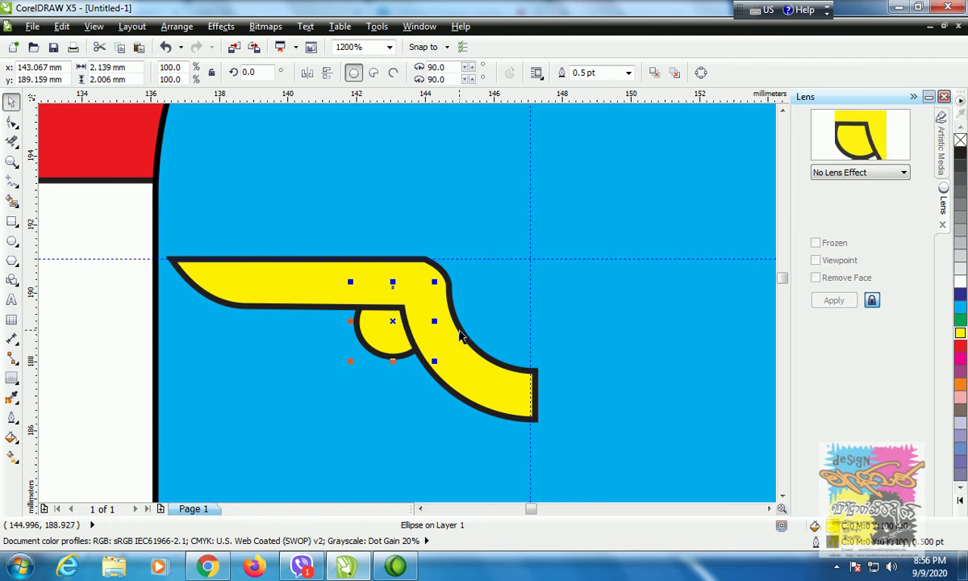
Duplicate the ellipse about 1.5 mm to its left and place the copy behind the wing shape
left_click_drag(389, 325, 338, 332)
key("ctrl+Page_Down")
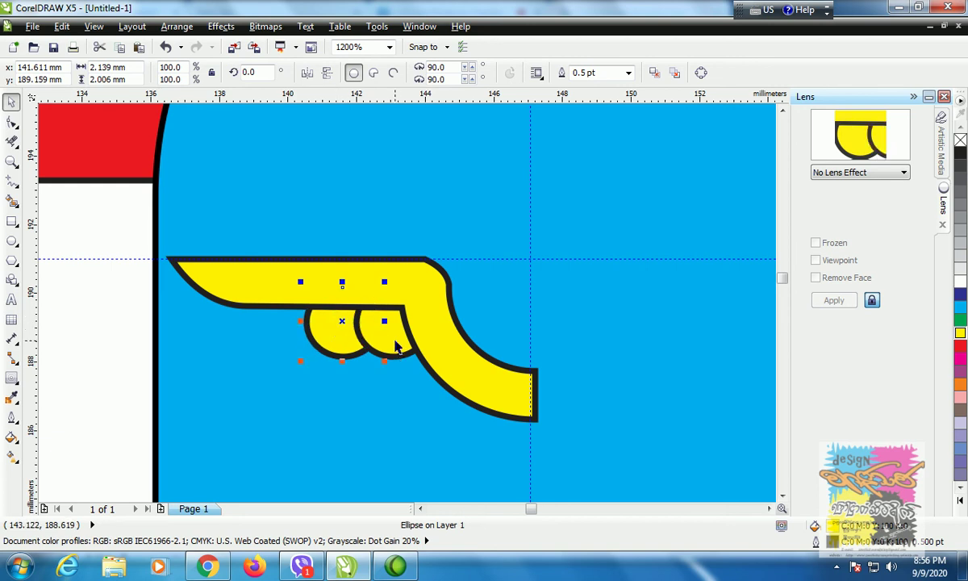
left_click_drag(301, 324, 251, 329)
key("ctrl+z")
Enlarge the two ellipses to about 5.6 × 2.6 mm overall and duplicate them down and to the right as a second row behind the first
left_click(388, 347, "shift")
left_click_drag(308, 359, 266, 382)
left_click_drag(346, 334, 329, 315)
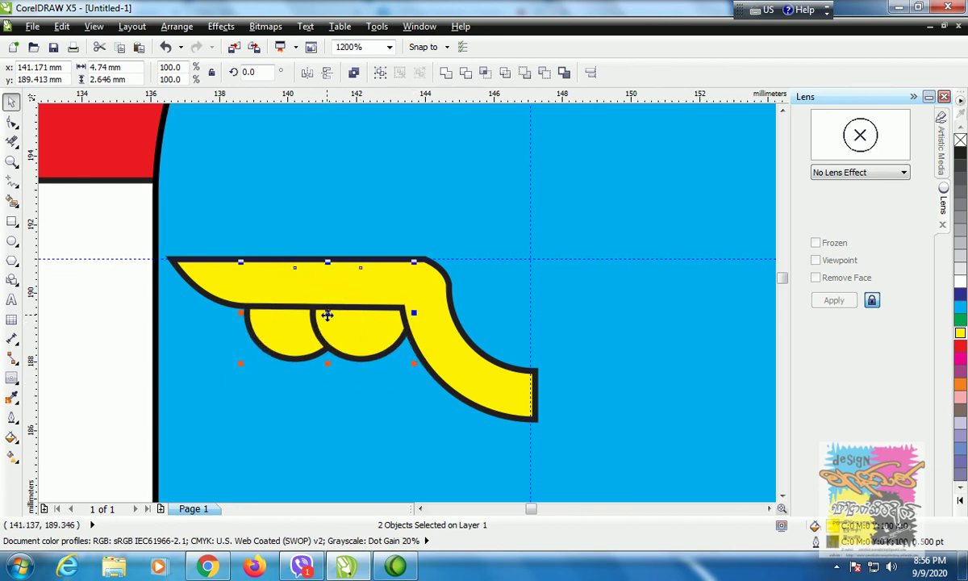
left_click_drag(418, 314, 444, 314)
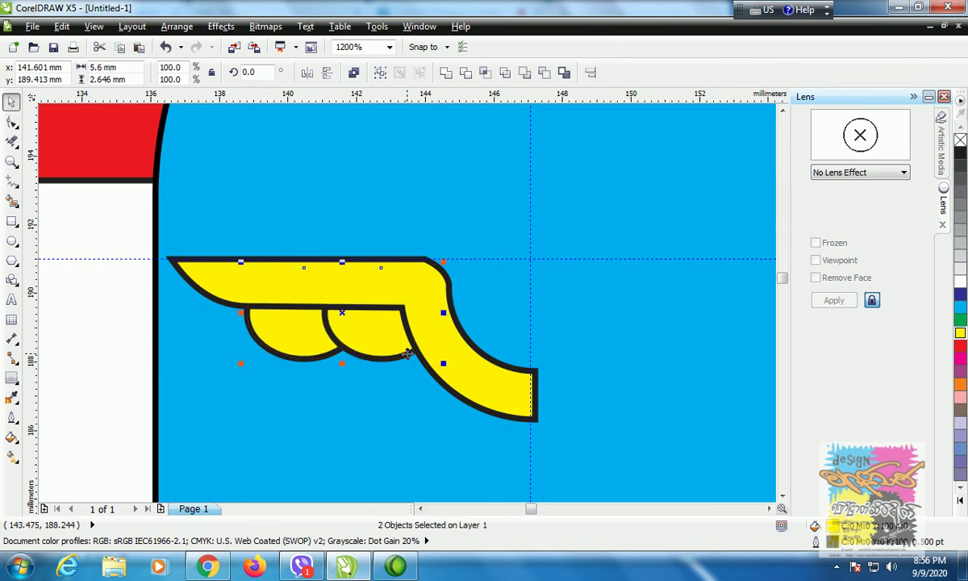
left_click_drag(339, 318, 370, 353)
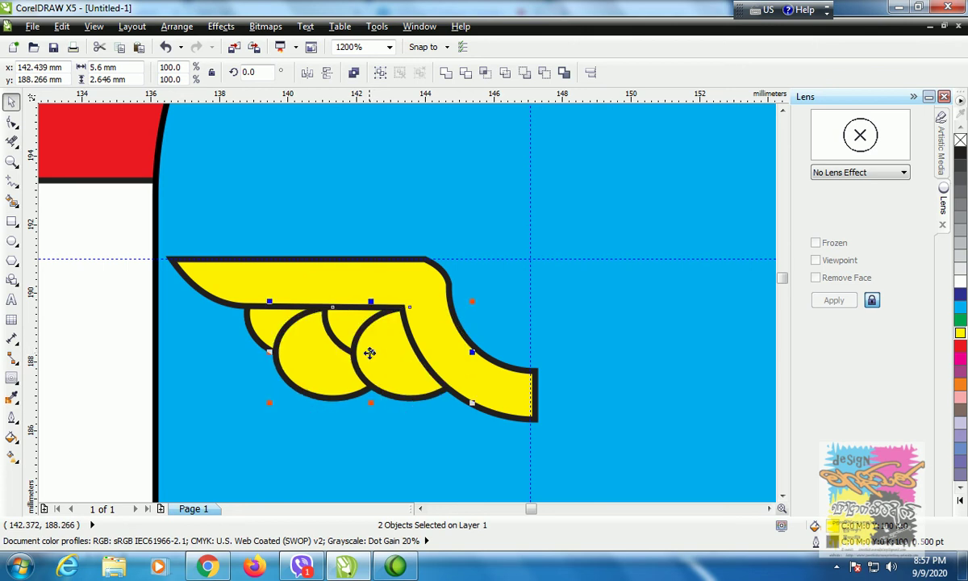
key("ctrl+Page_Down")
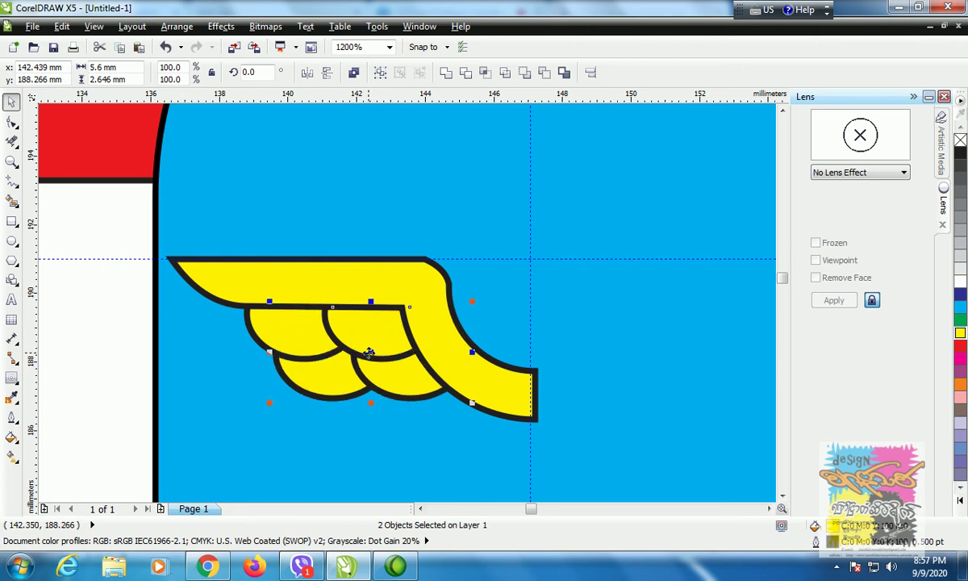
left_click(295, 317, "shift")
left_click(385, 295, "shift")
left_click(388, 287, "shift")
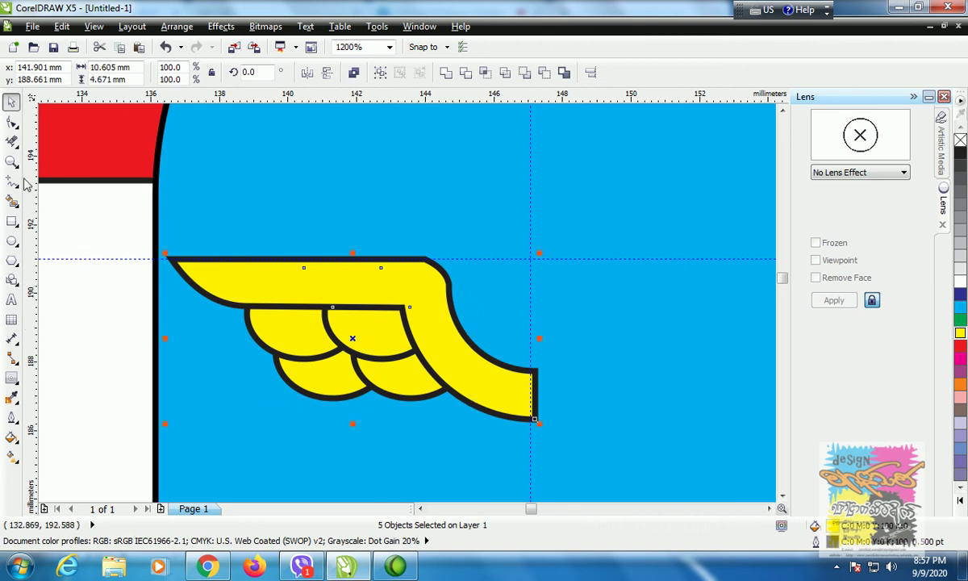
left_click(14, 123)
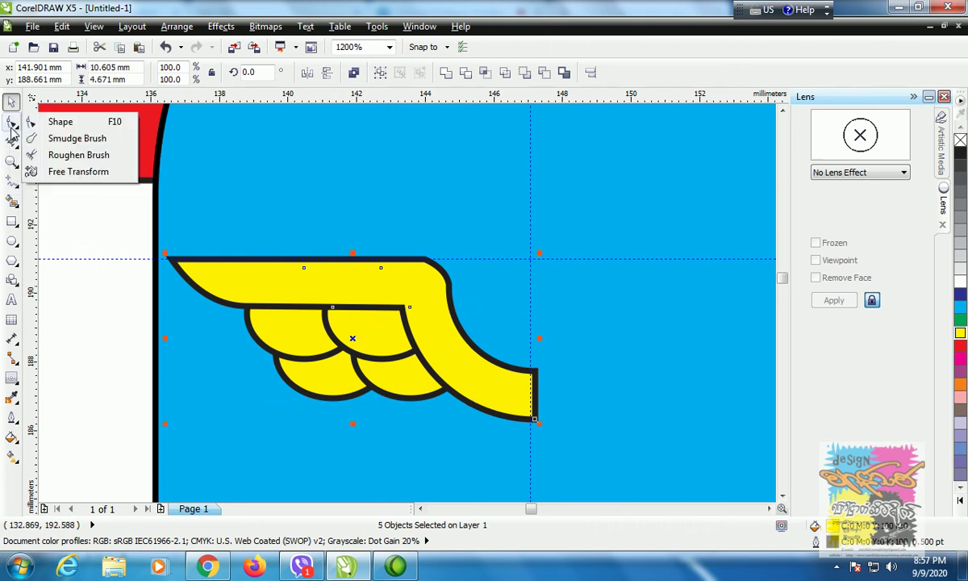
left_click(64, 172)
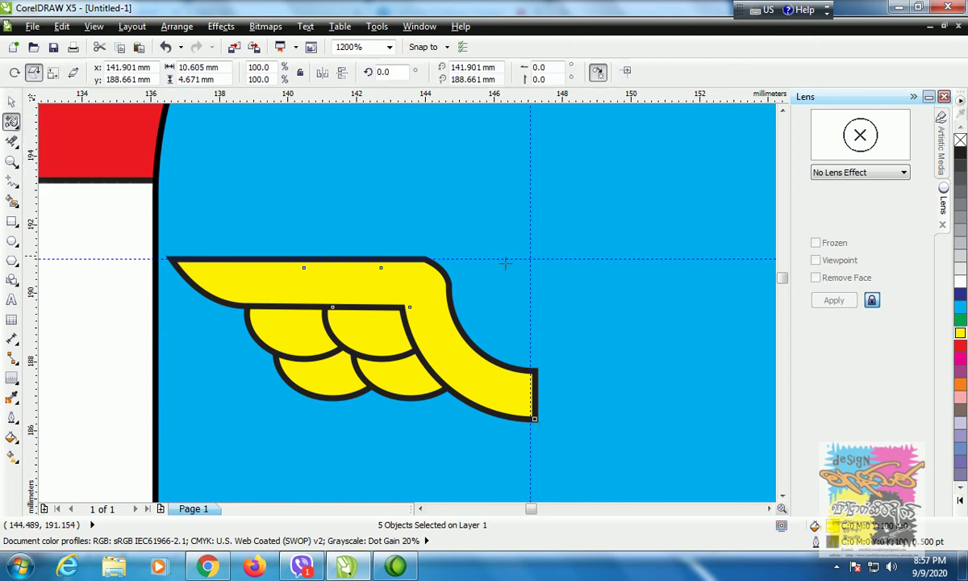
left_click(530, 305)
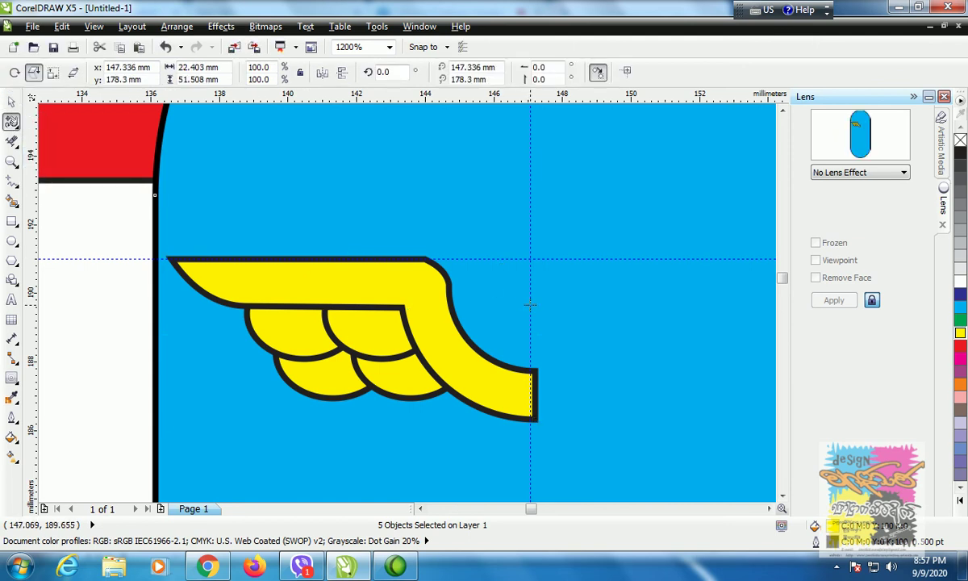
key("ctrl+z")
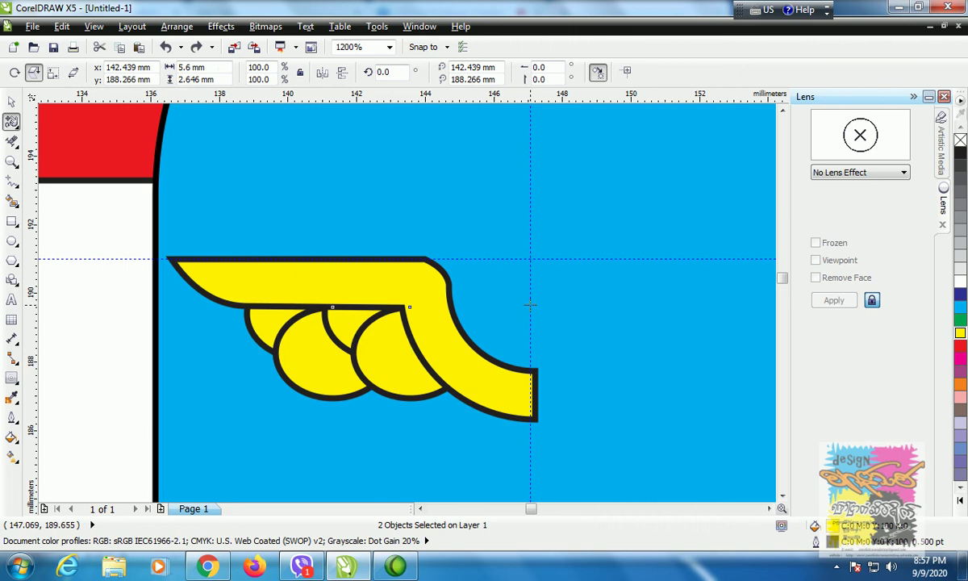
left_click(11, 101)
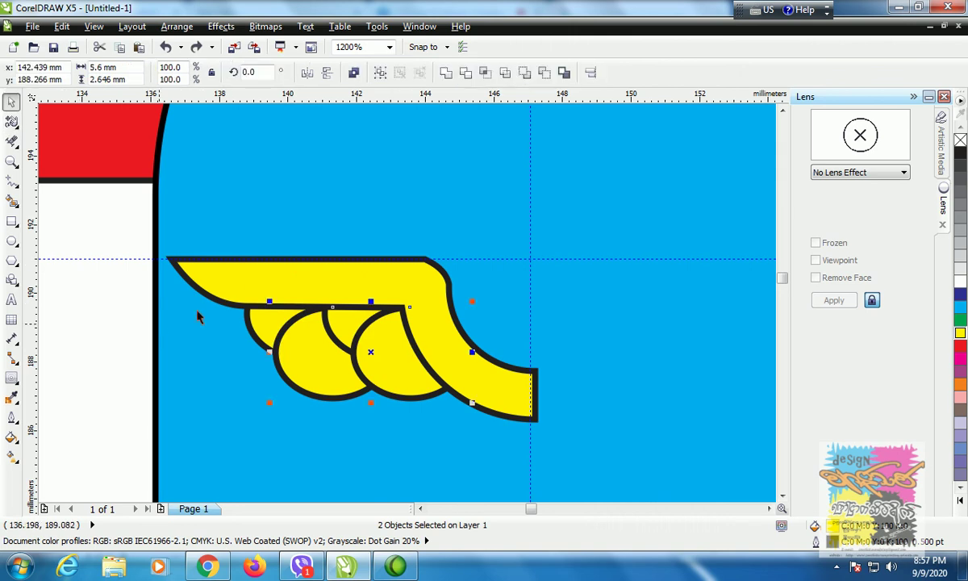
Place the two lower ellipses behind the upper row of feathers
left_click(210, 278)
left_click(266, 329, "shift")
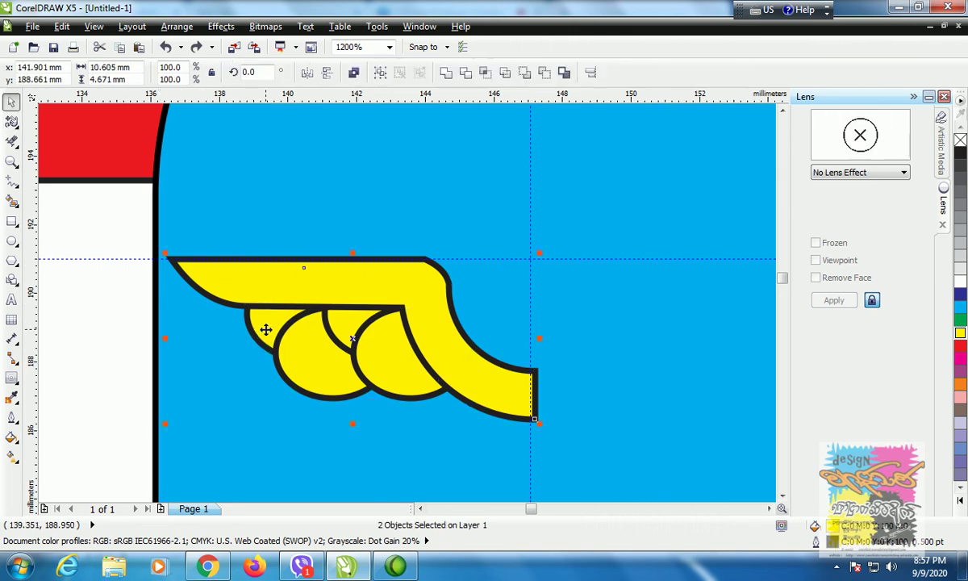
left_click(311, 335)
left_click(327, 339, "shift")
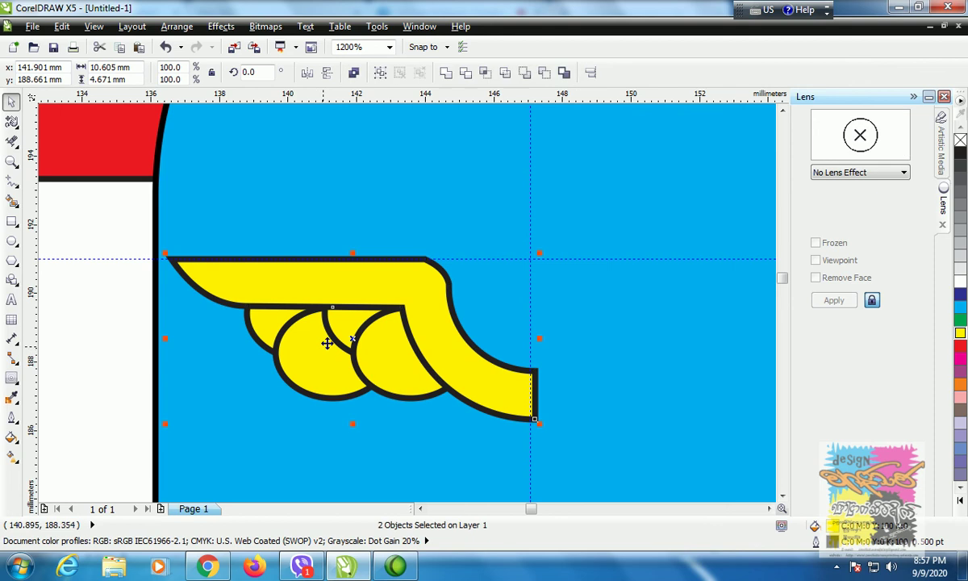
left_click(373, 400)
left_click(437, 404, "shift")
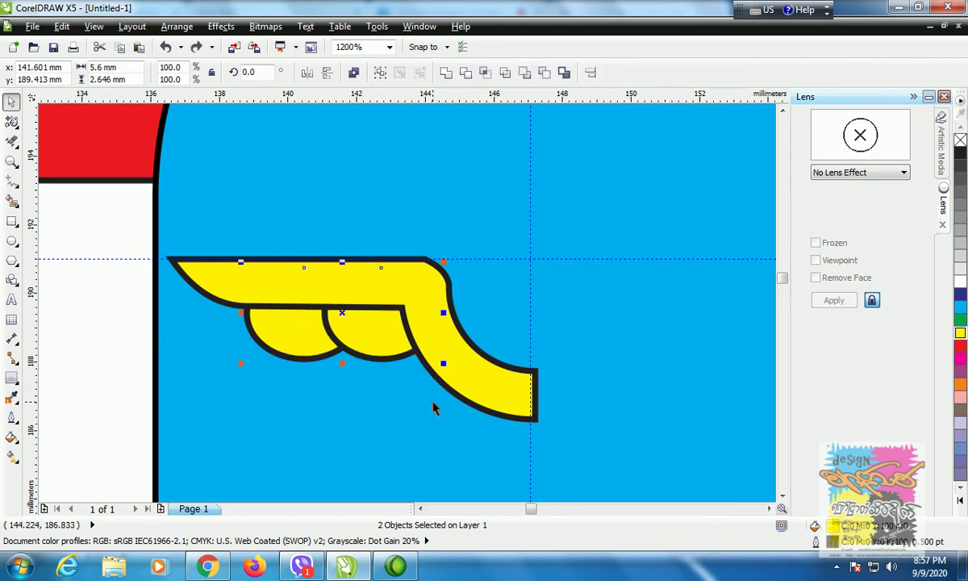
left_click(430, 403)
left_click(352, 382)
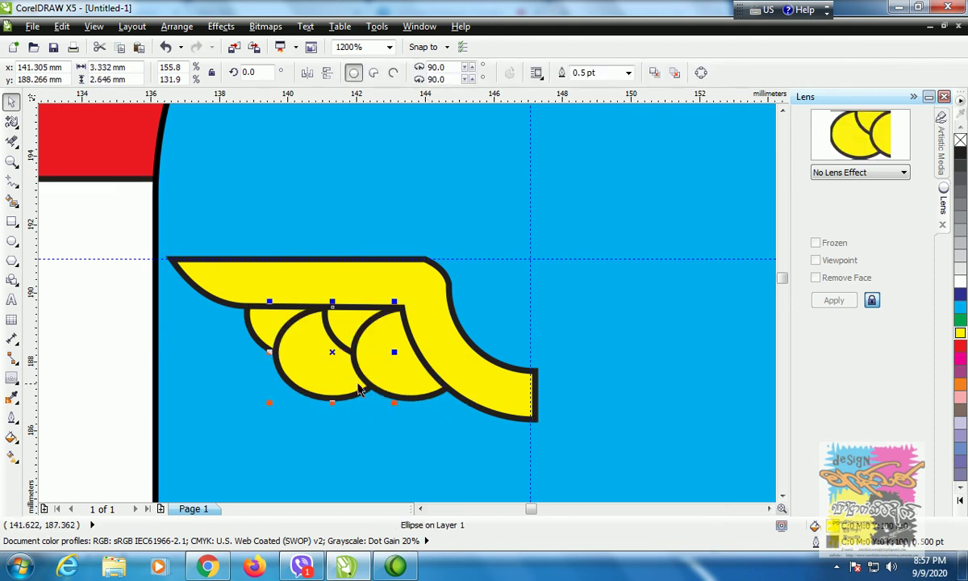
left_click(408, 383, "shift")
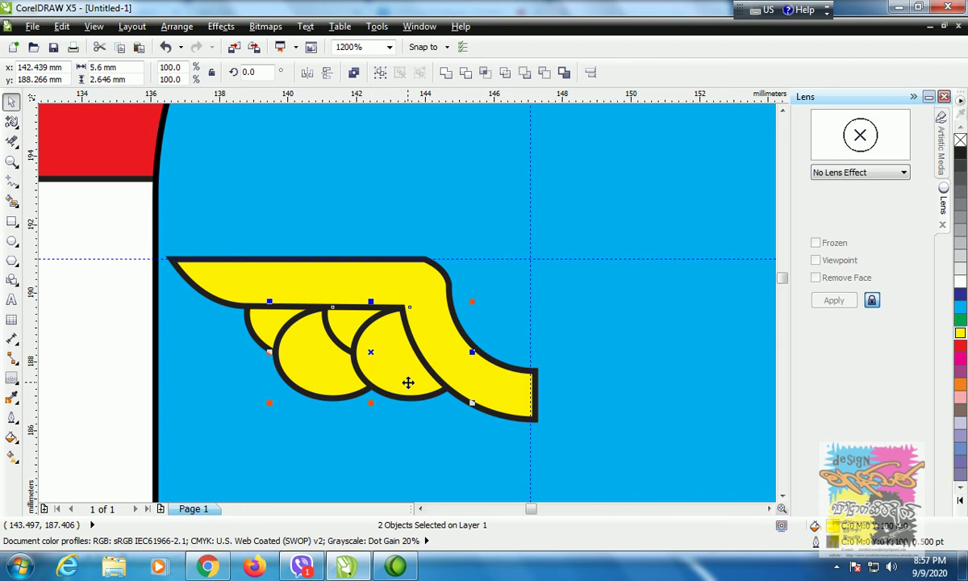
key("ctrl+Page_Down")
Group the wing shape with its four ellipses and move the group down about 0.9 mm, its right end on the vertical guideline
left_click(333, 335, "shift")
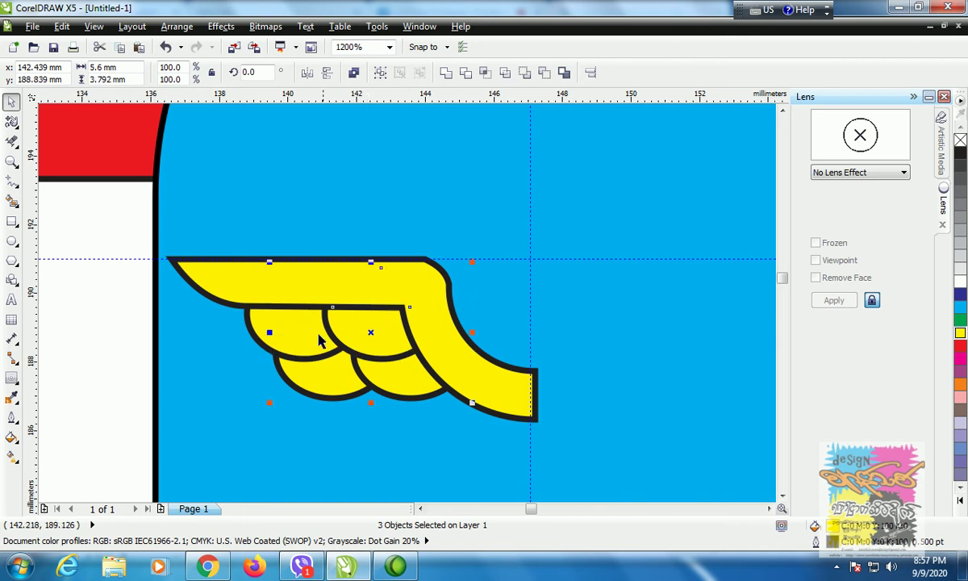
left_click(299, 338, "shift")
left_click(266, 287, "shift")
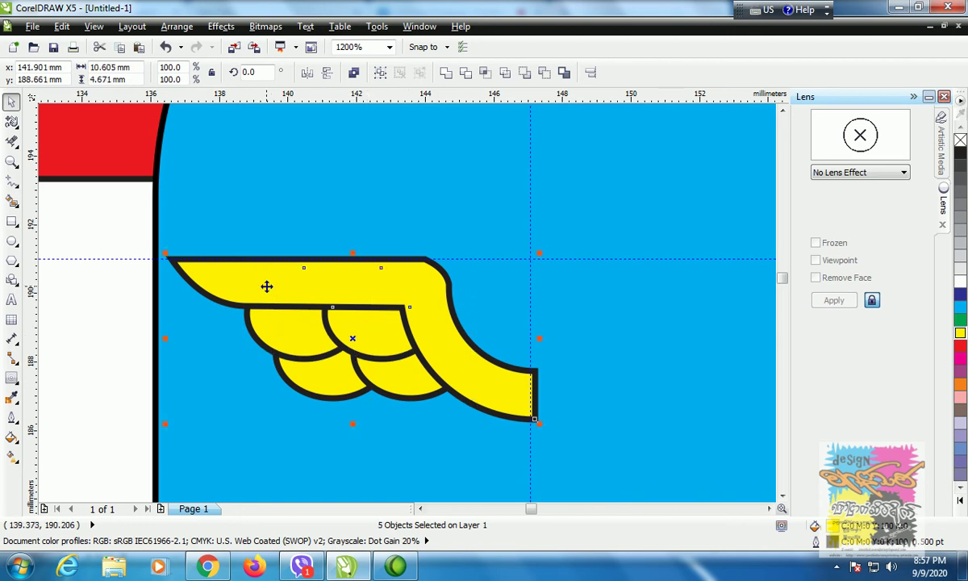
key("ctrl+g")
left_click_drag(351, 339, 346, 369)
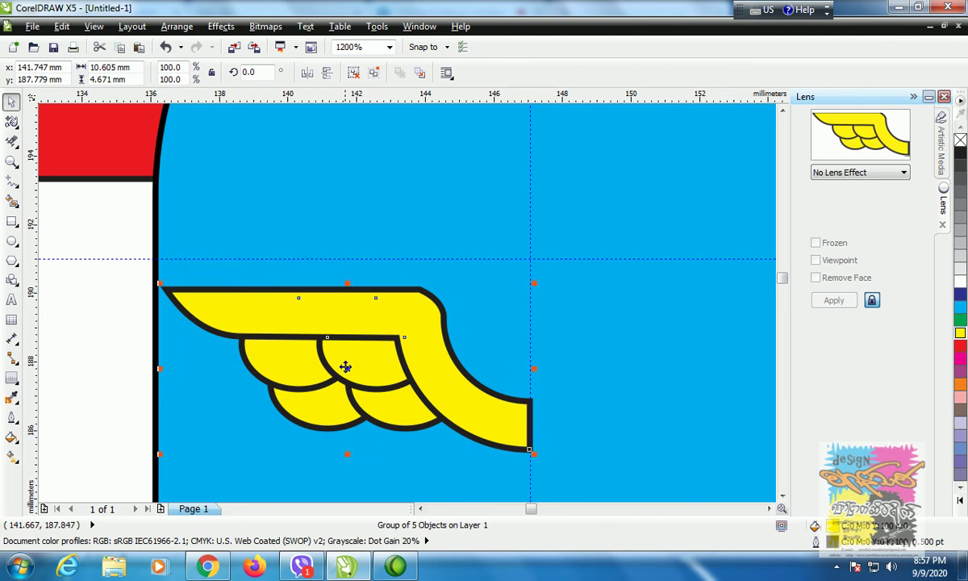
Undo the wing group's last move and reflect a mirrored copy of the wing across the vertical guideline
key("ctrl+z")
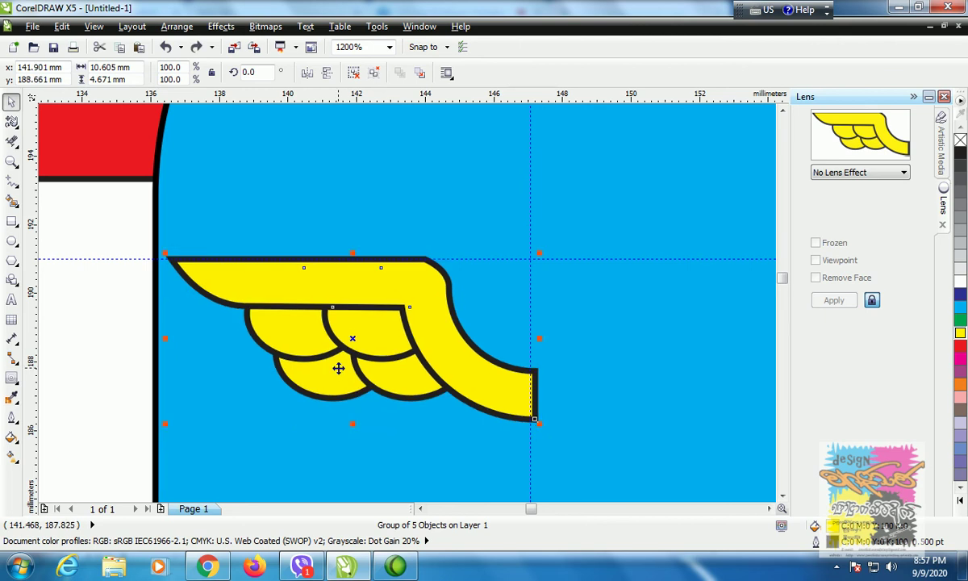
left_click(11, 121)
left_click_drag(410, 307, 521, 280)
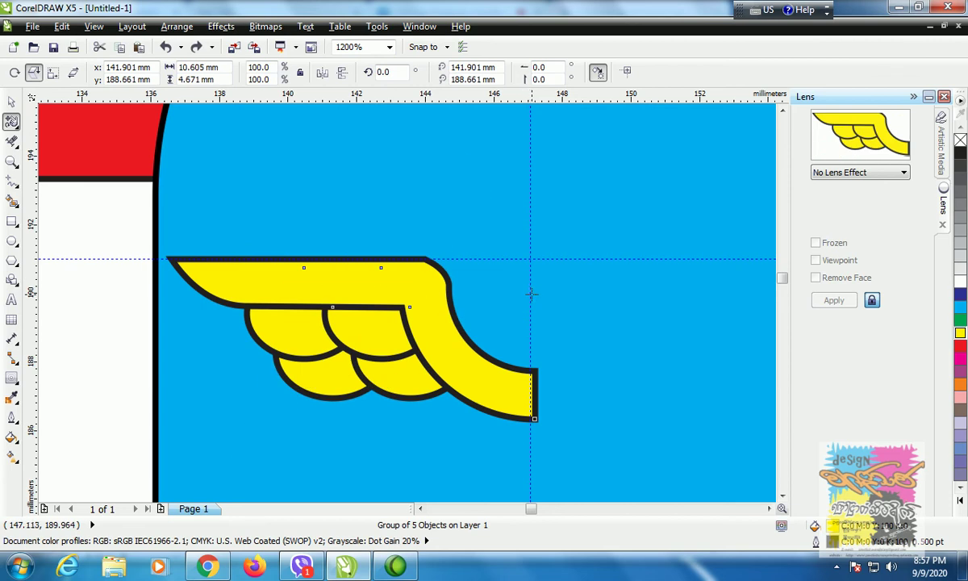
mouse_move(530, 292)
left_mouse_down()
mouse_move(530, 266)
mouse_move(525, 327)
left_mouse_up()
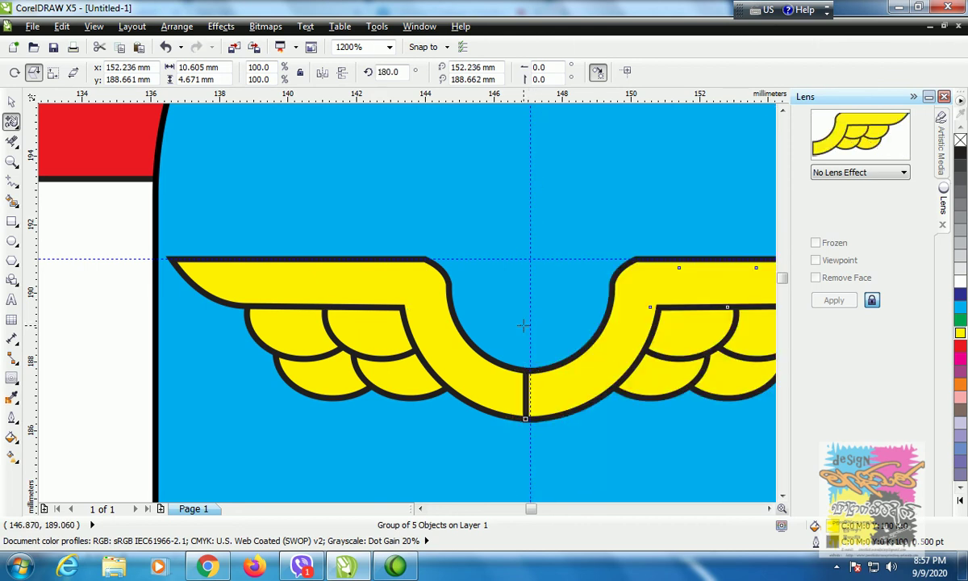
Try to weld the two wing groups together, and undo the weld
left_click(11, 103)
left_click(393, 281)
left_click(393, 281)
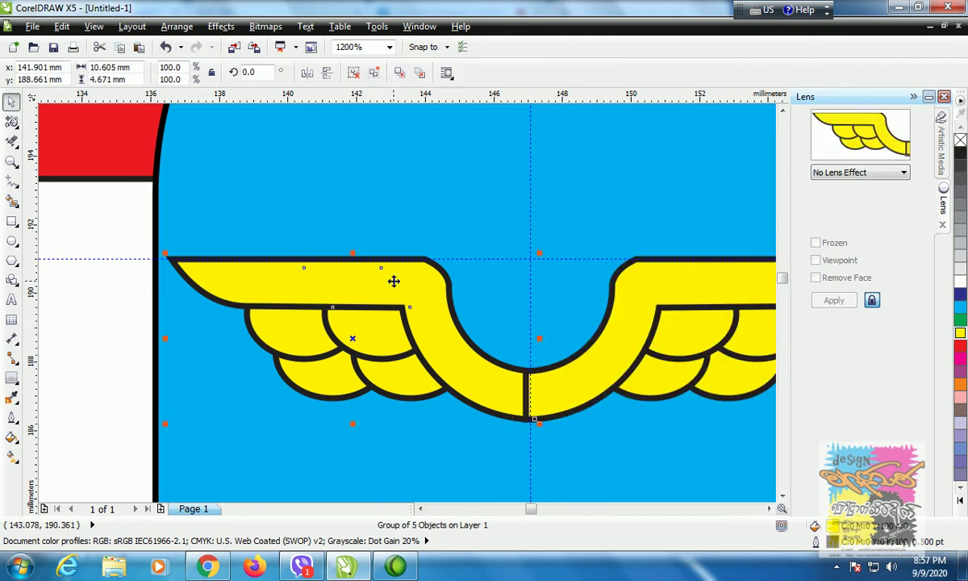
left_click(640, 342, "shift")
left_click(413, 73)
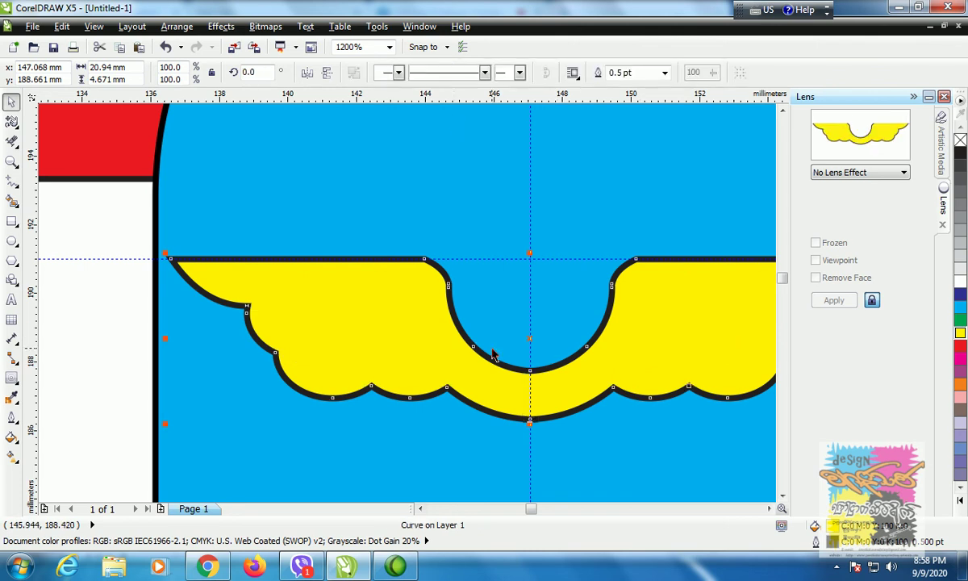
left_click(198, 325)
key("ctrl+z")
Ungroup the original wing and its mirrored copy into their separate shapes
left_click(315, 287)
left_click(316, 289)
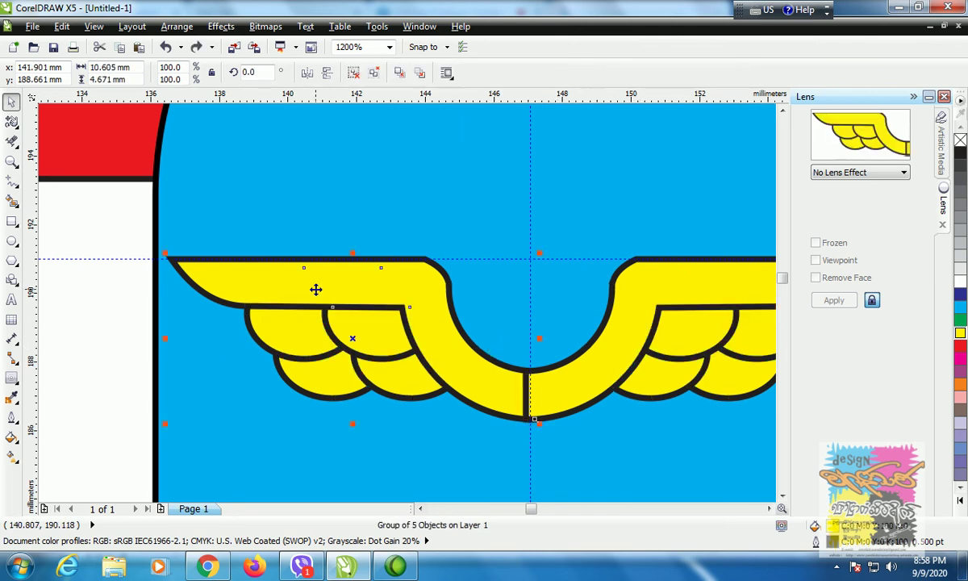
left_click(378, 74)
left_click(625, 293)
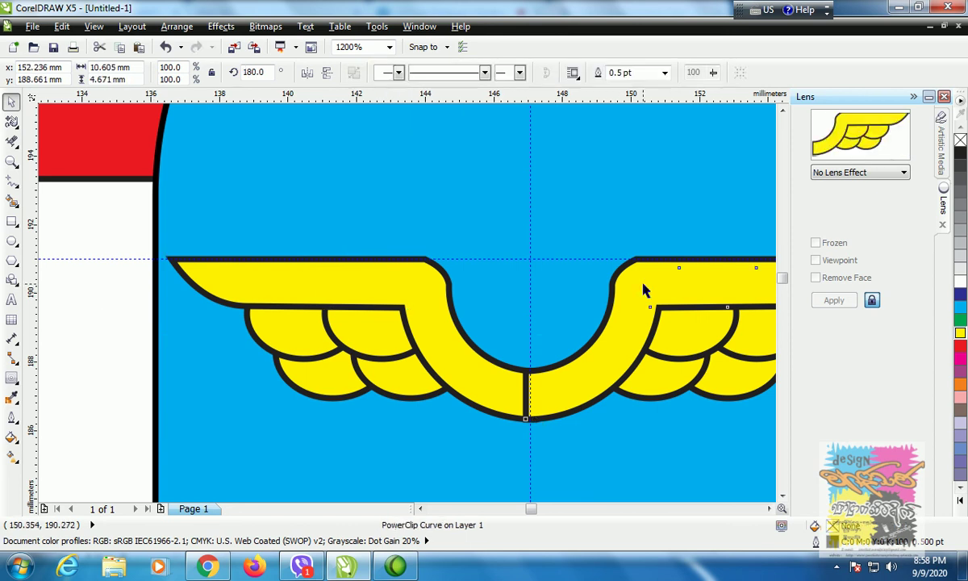
left_click(644, 284)
left_click(353, 73)
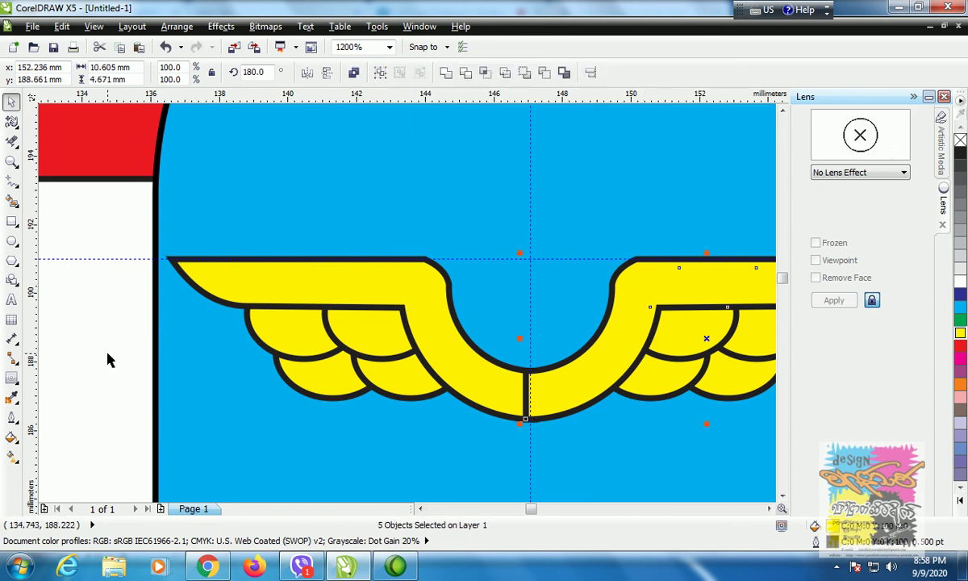
Weld the two main wing shapes into one continuous curve across the vertical guideline
left_click(342, 295)
left_click(639, 292, "shift")
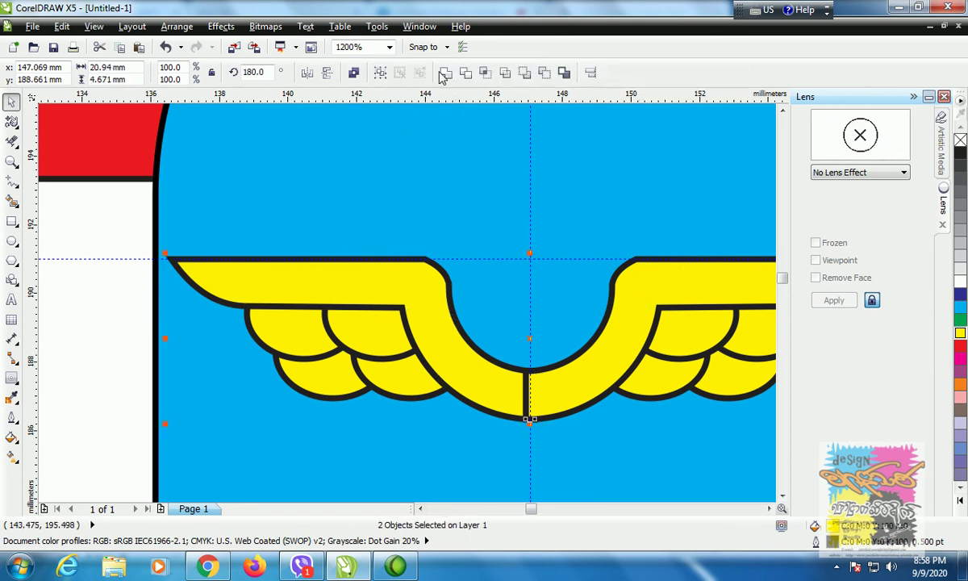
left_click(616, 396)
Group the welded wing curve with all eight feather ellipses
scroll(616, 395, "down", 2)
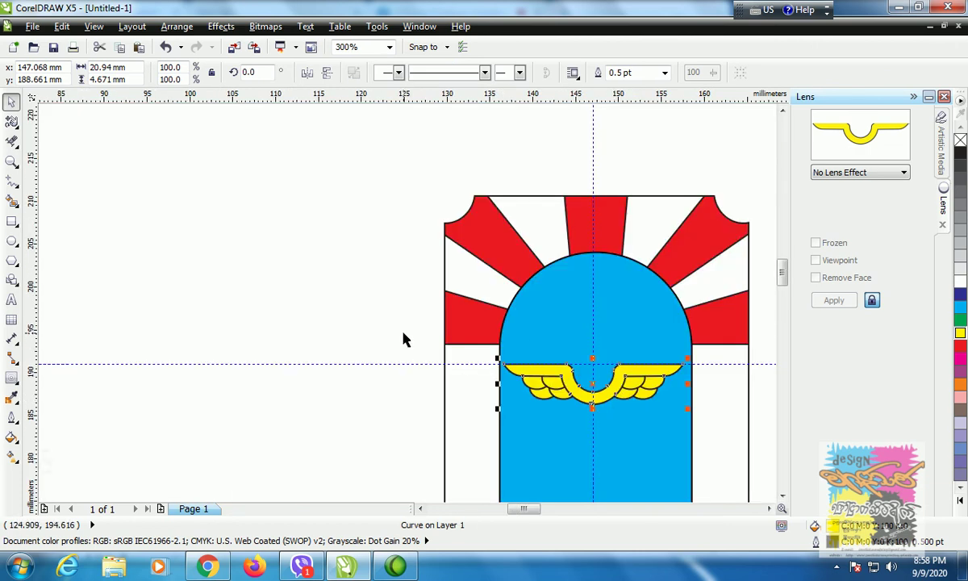
left_click(405, 362)
left_click_drag(404, 349, 698, 431)
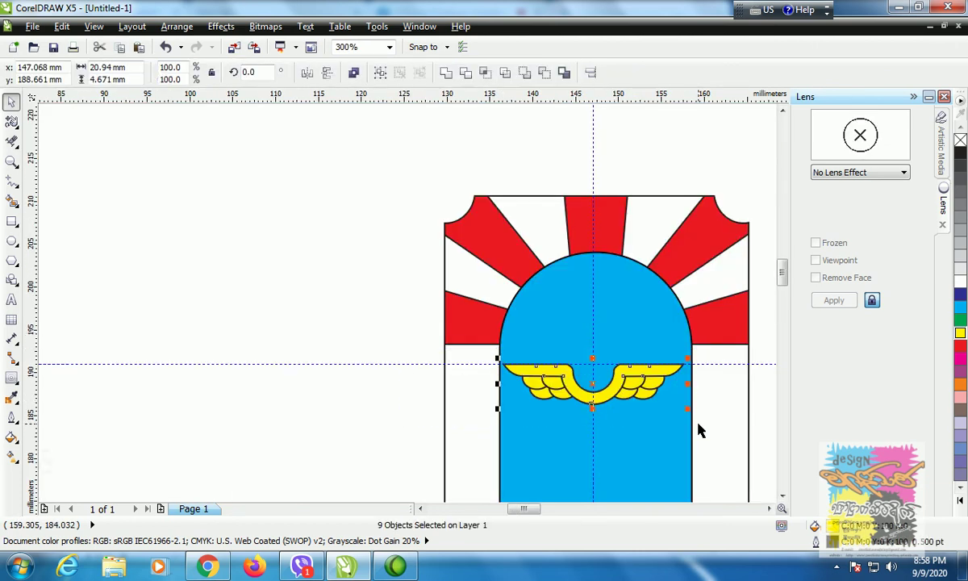
key("ctrl+g")
scroll(635, 391, "up", 1)
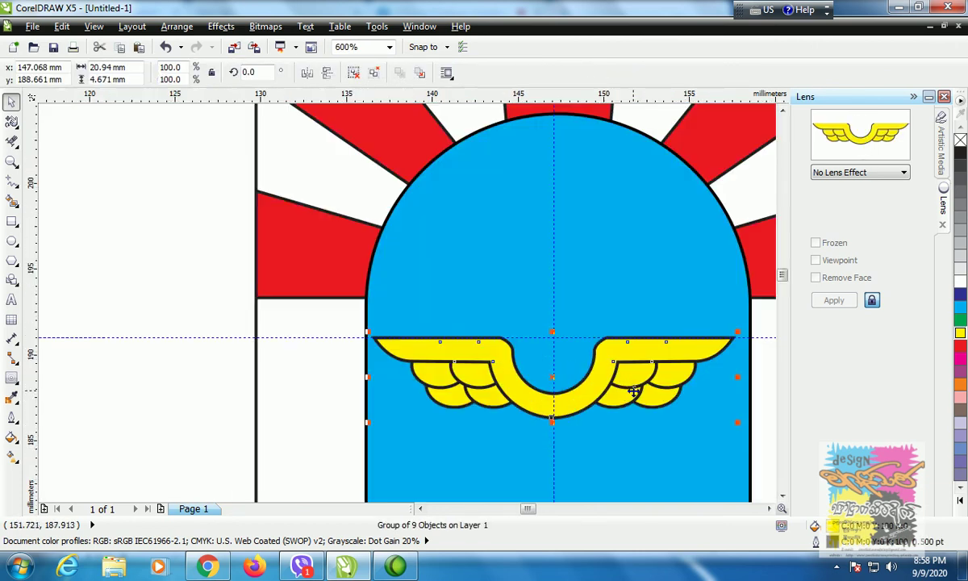
Draw a narrow downward-pointing three-sided polygon about 1.3 × 5.1 mm over the middle of the wings and fill it white
left_click(783, 496)
left_click(783, 496)
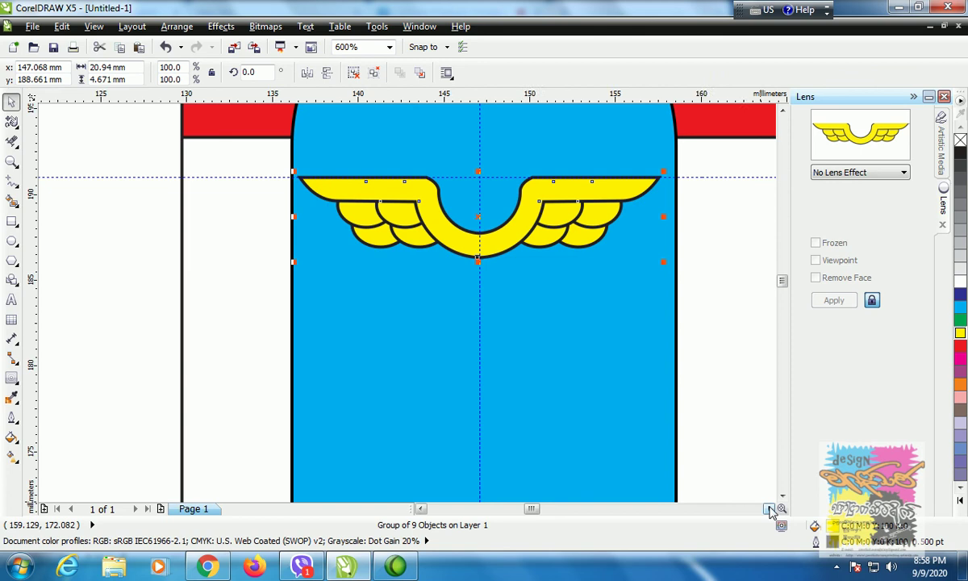
scroll(722, 480, "right", 2)
left_click(636, 414)
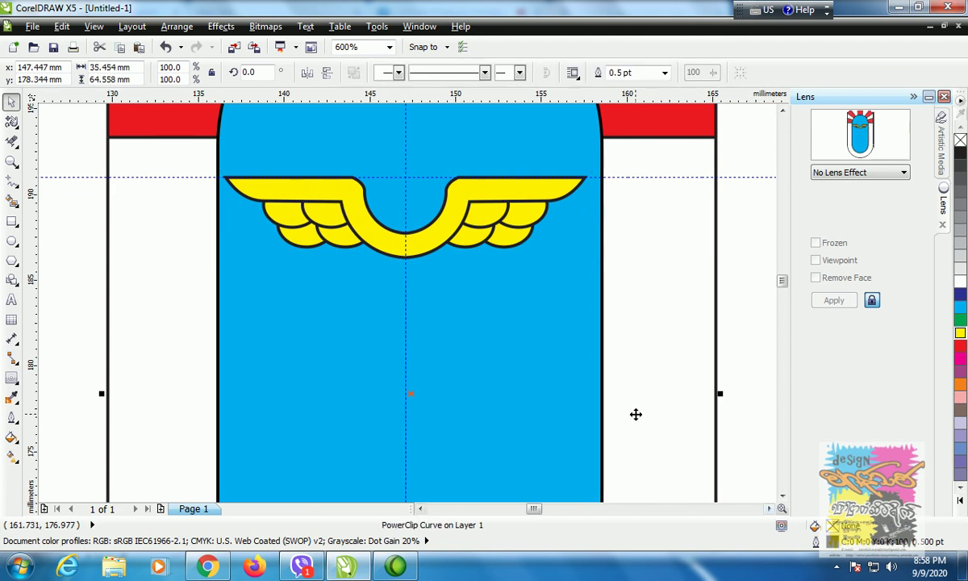
left_click(76, 268)
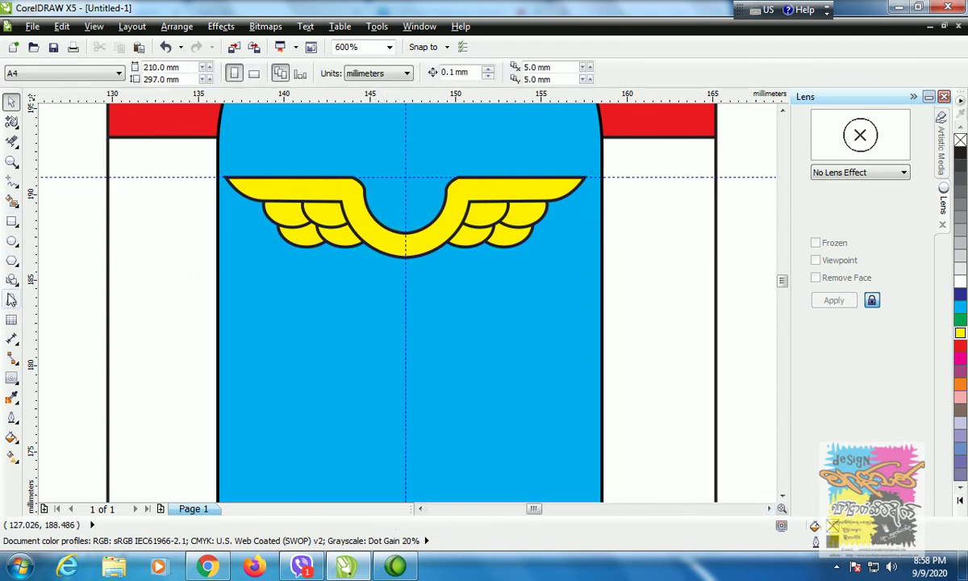
left_click(13, 242)
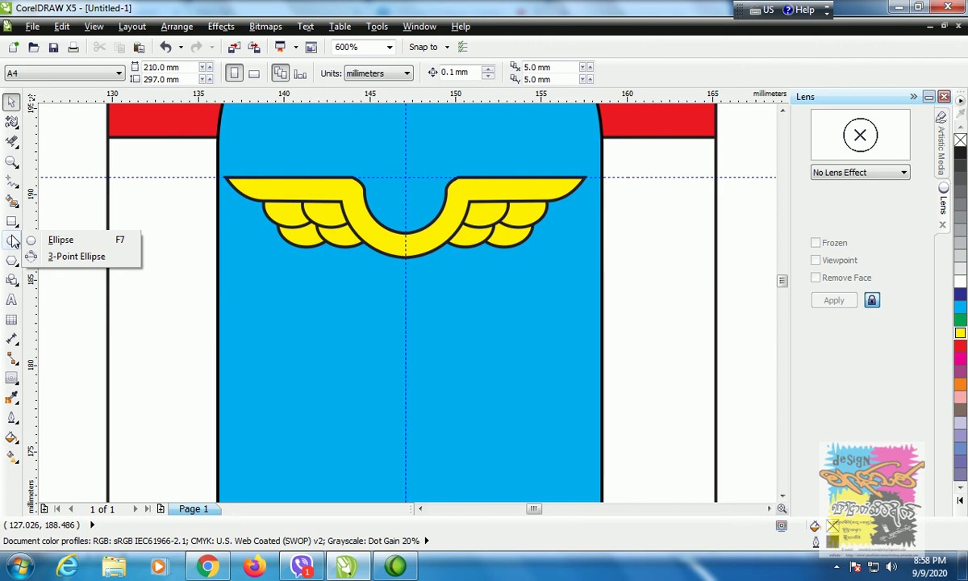
left_click(11, 260)
left_click_drag(408, 347, 377, 223)
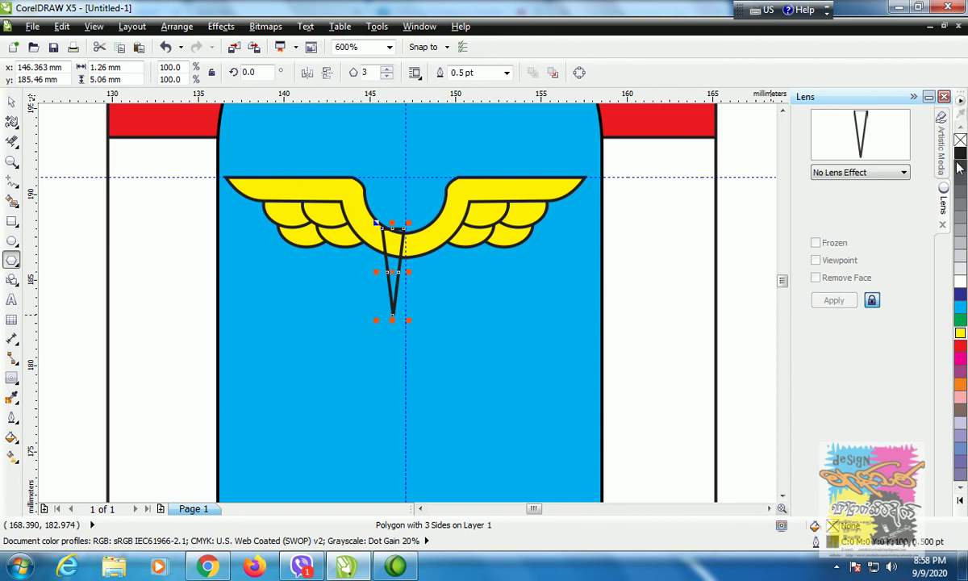
left_click(960, 281)
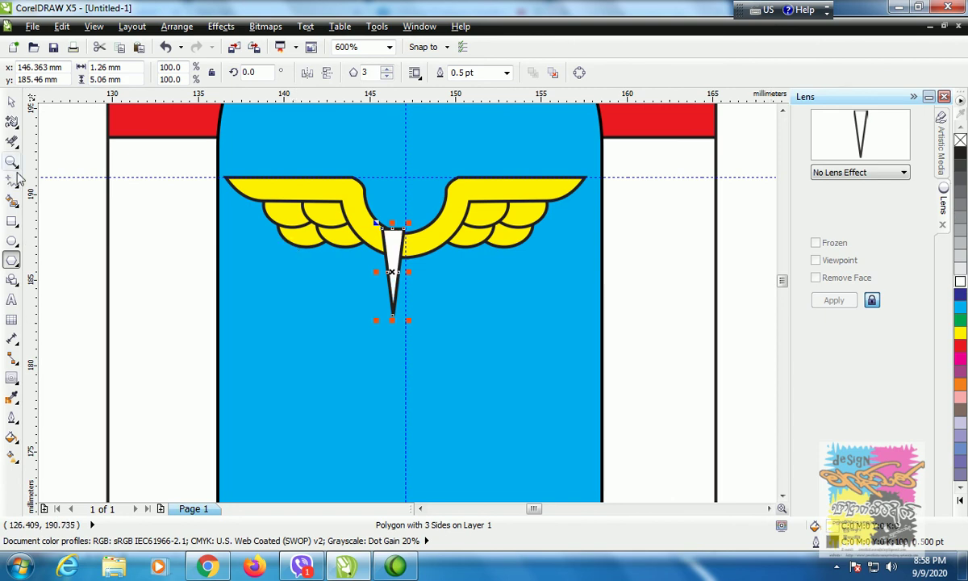
Draw an ellipse about 2.5 × 2.2 mm over the triangle's wide end and weld the two into a white pin shape
left_click(11, 241)
left_click_drag(370, 201, 411, 239)
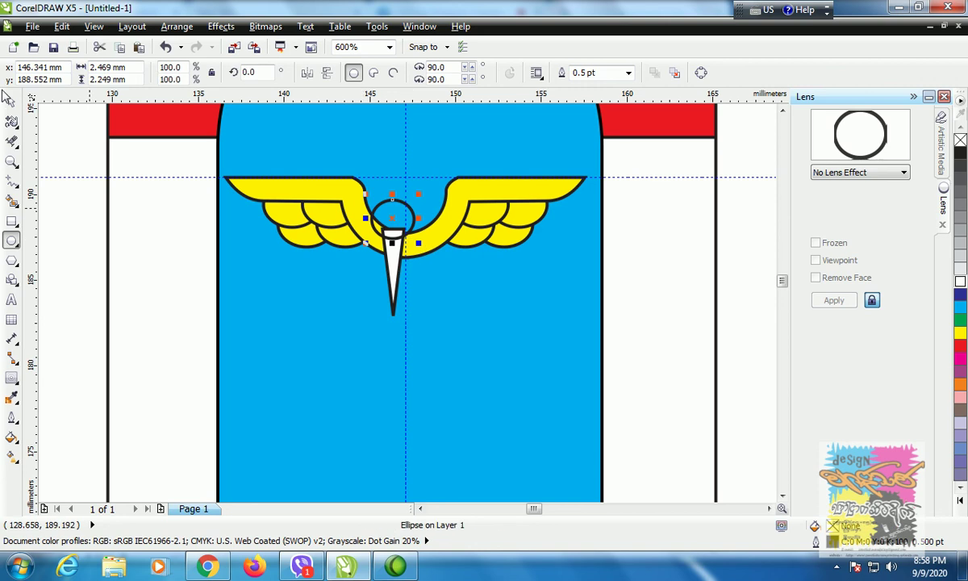
key("space")
left_click(394, 280, "shift")
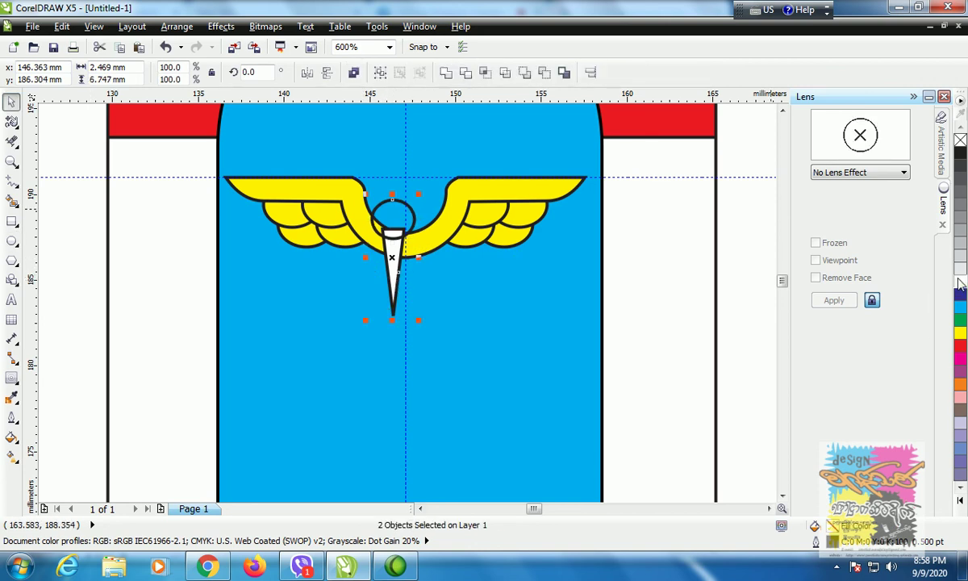
left_click(452, 74)
Move the pin onto the vertical guideline with its centre at about y 189 mm, its tip just below the wings
left_click_drag(393, 256, 404, 202)
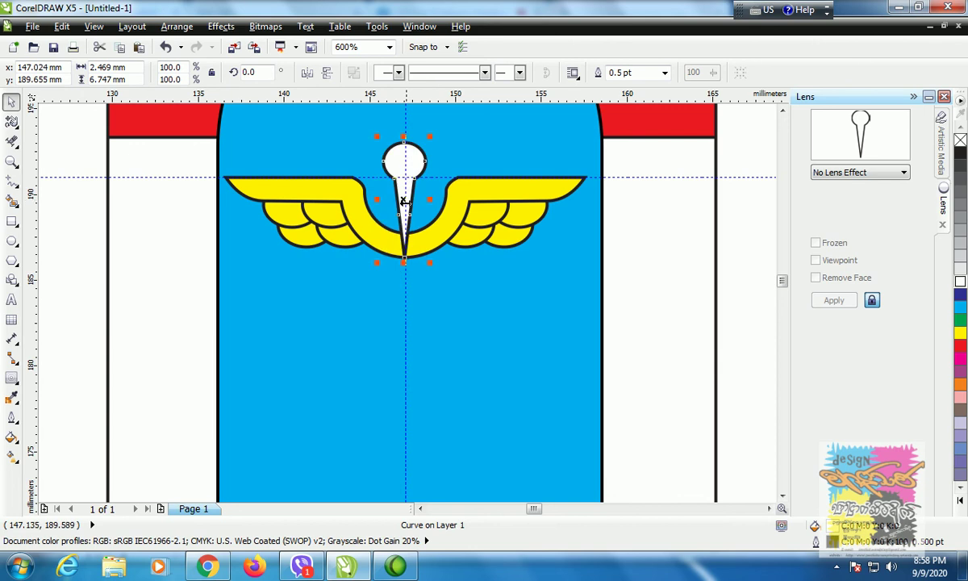
scroll(403, 244, "down", 5)
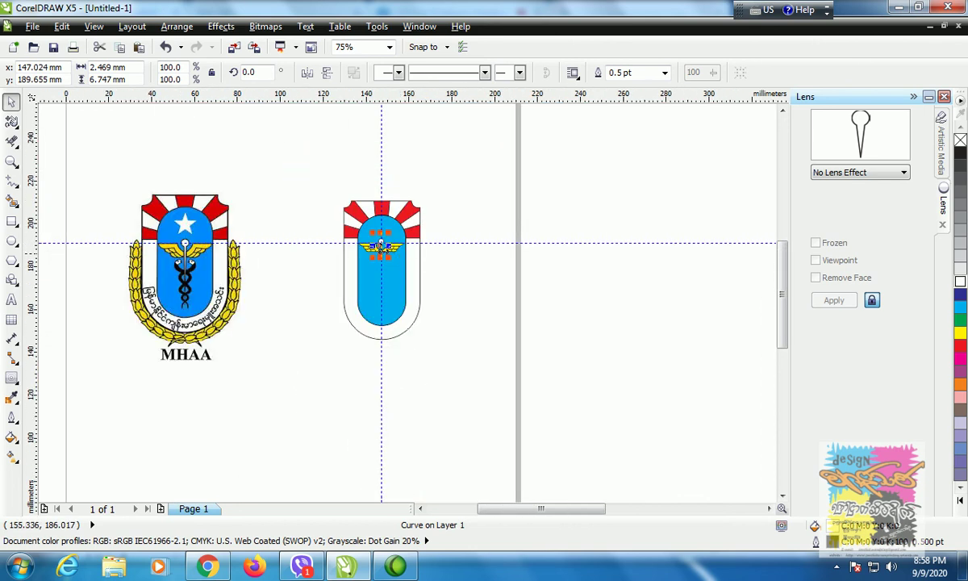
scroll(358, 244, "up", 5)
left_click_drag(548, 268, 549, 277)
left_click_drag(548, 277, 548, 285)
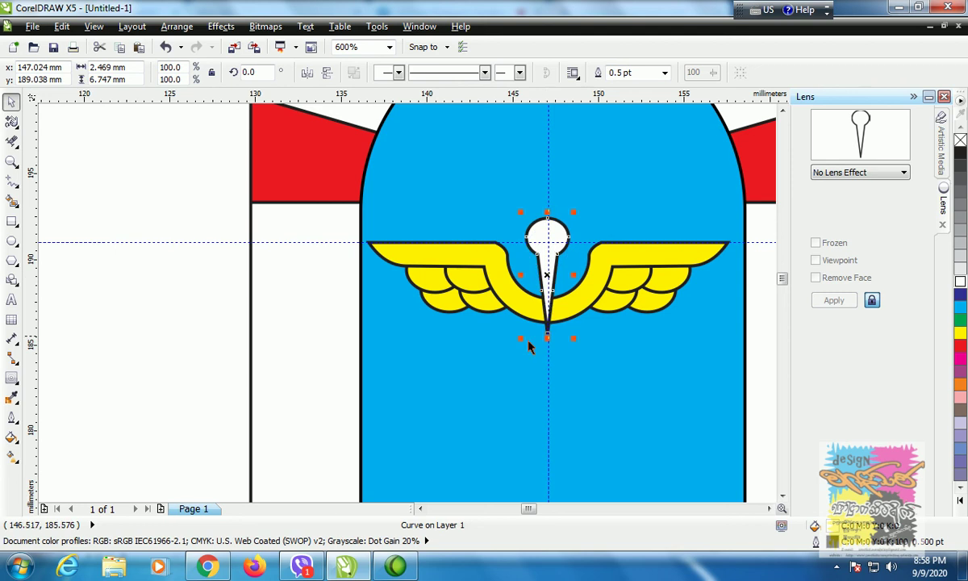
Lengthen the pin by moving its tip and lower side nodes down about 13 mm with the Shape tool
left_click(12, 121)
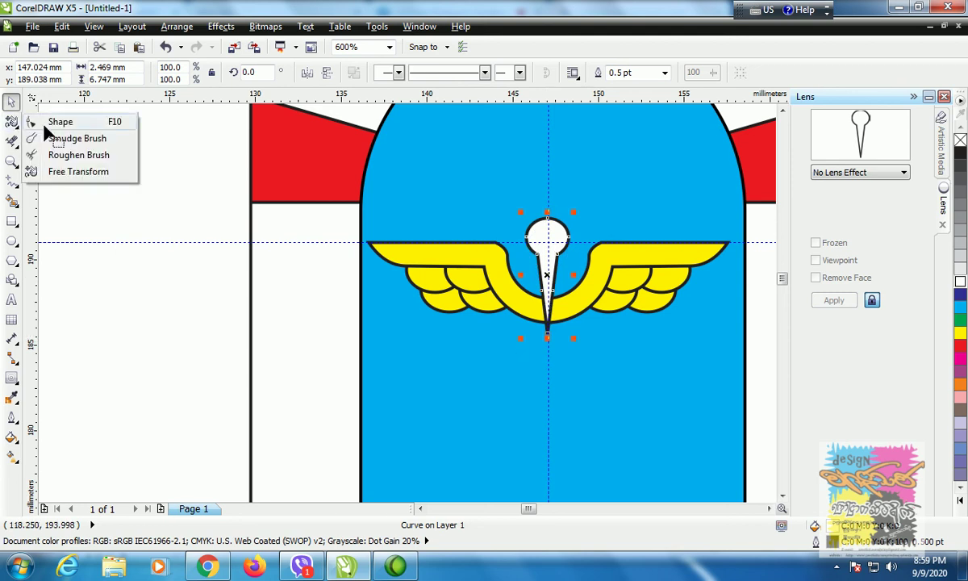
left_click(48, 121)
left_click_drag(548, 338, 547, 476)
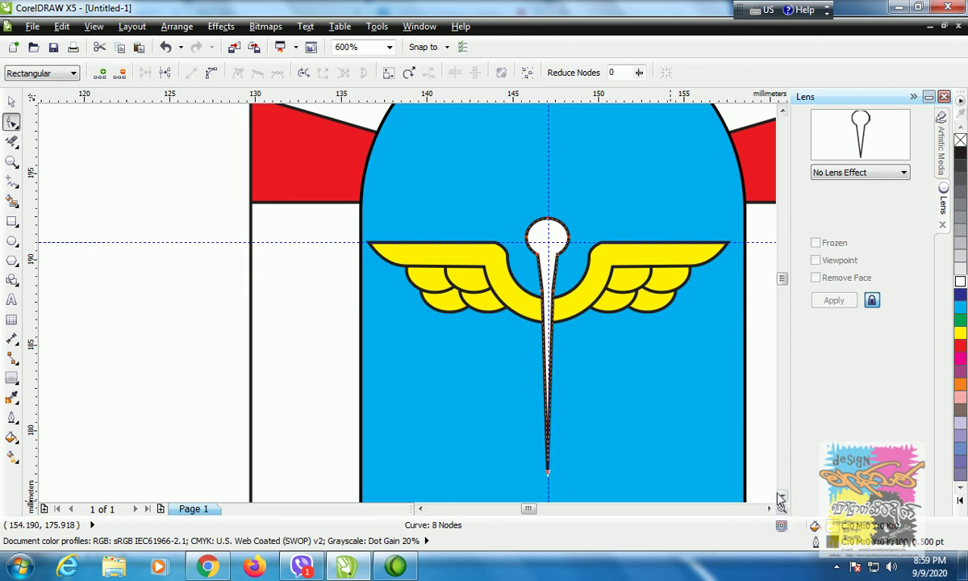
scroll(701, 447, "down", 3)
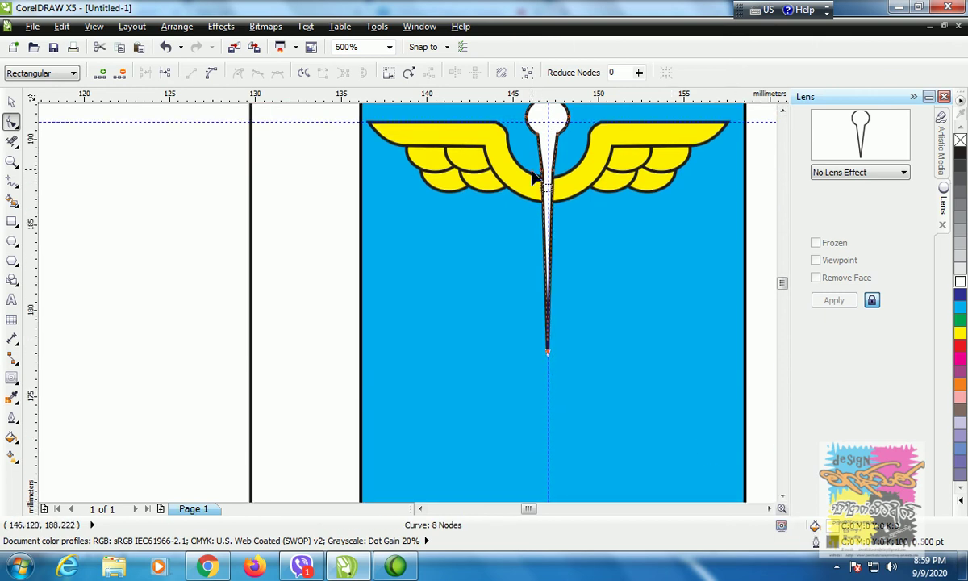
key("ctrl+z")
left_click_drag(549, 213, 547, 440)
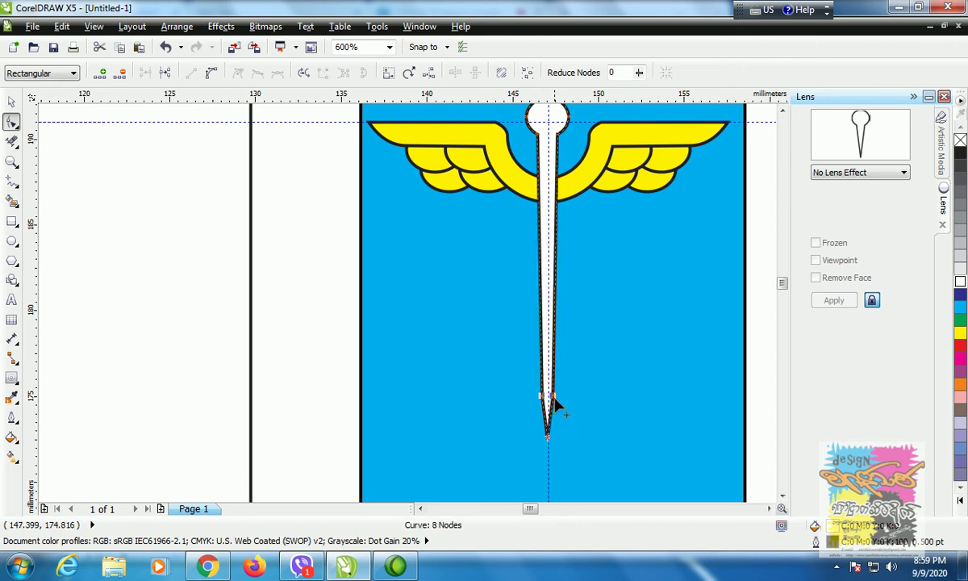
Delete the two side nodes just above the pin's tip so the shaft tapers straight to the point
left_click(548, 408)
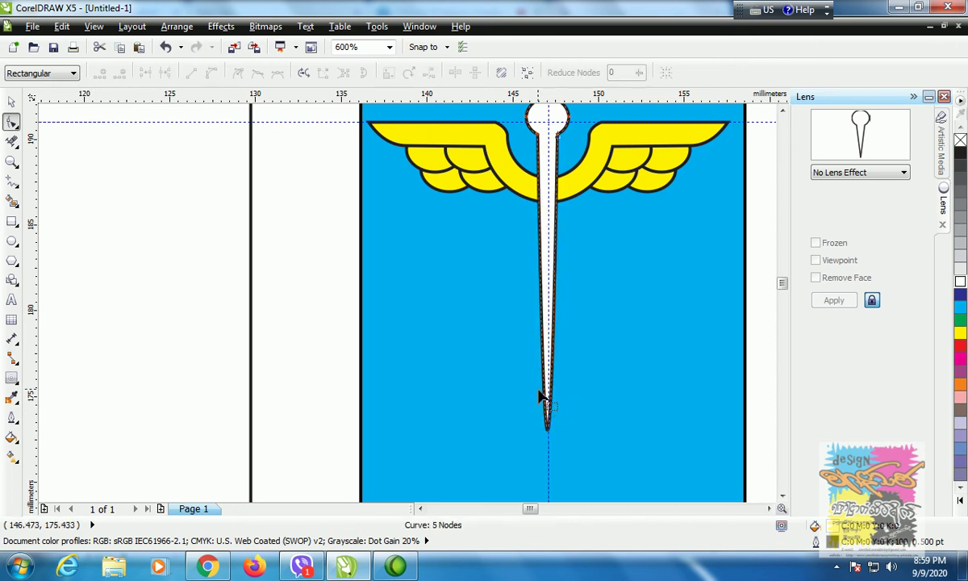
left_click(555, 420)
left_click(562, 406)
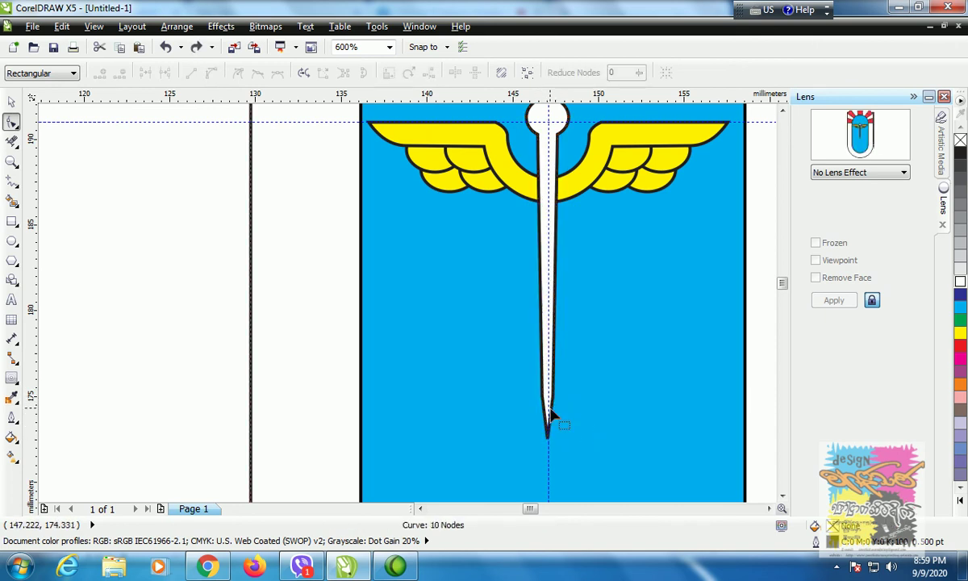
left_click(553, 413)
left_click(555, 402)
left_click(541, 402)
left_click(544, 404)
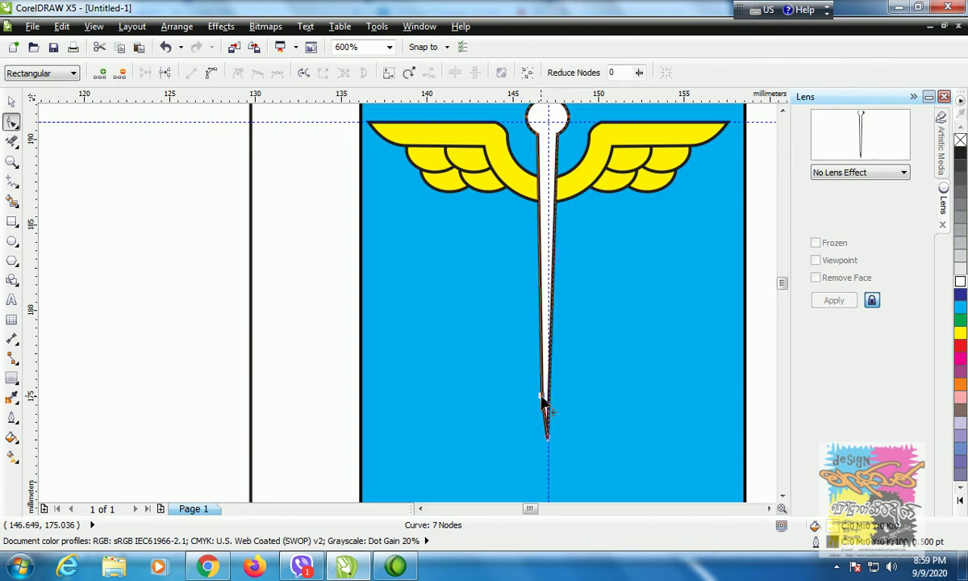
left_click(531, 404)
left_click(11, 102)
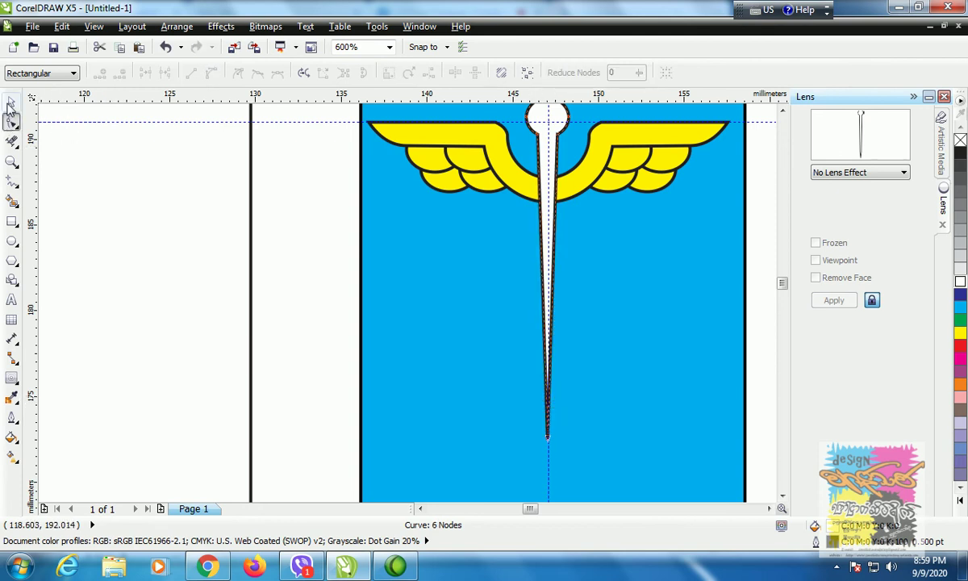
key("Escape")
Move the pin's tip node down about 11 mm along the vertical guideline
scroll(541, 342, "down", 1)
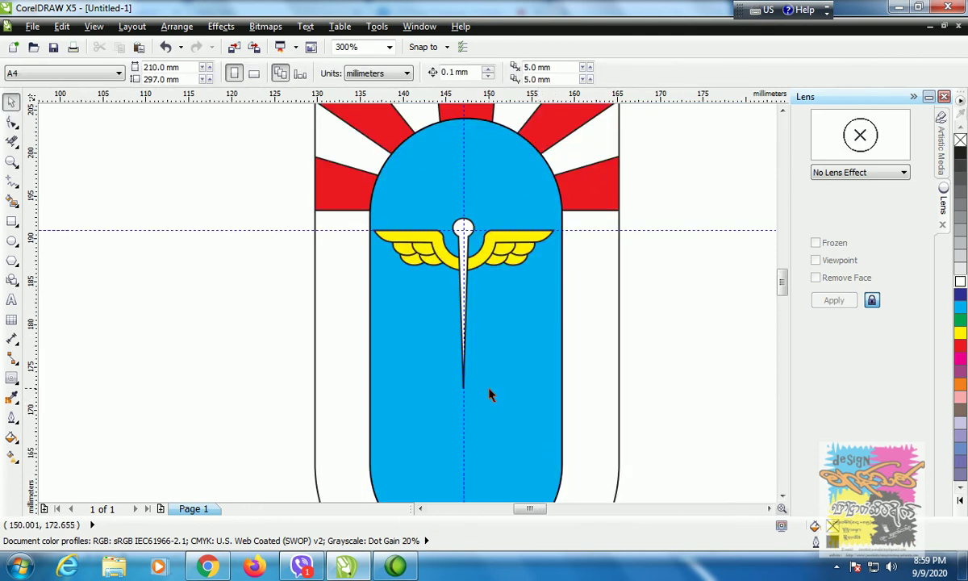
left_click(11, 121)
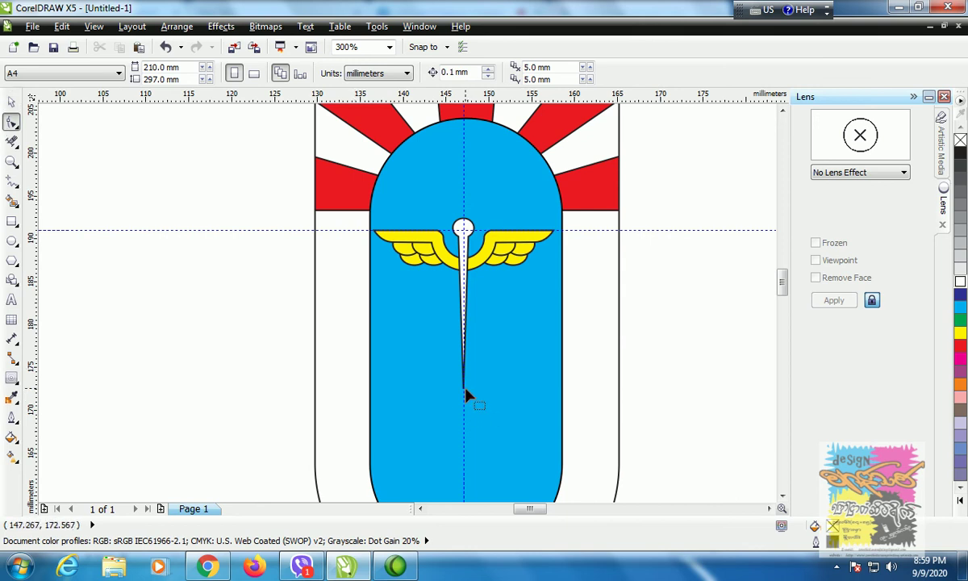
left_click(471, 331)
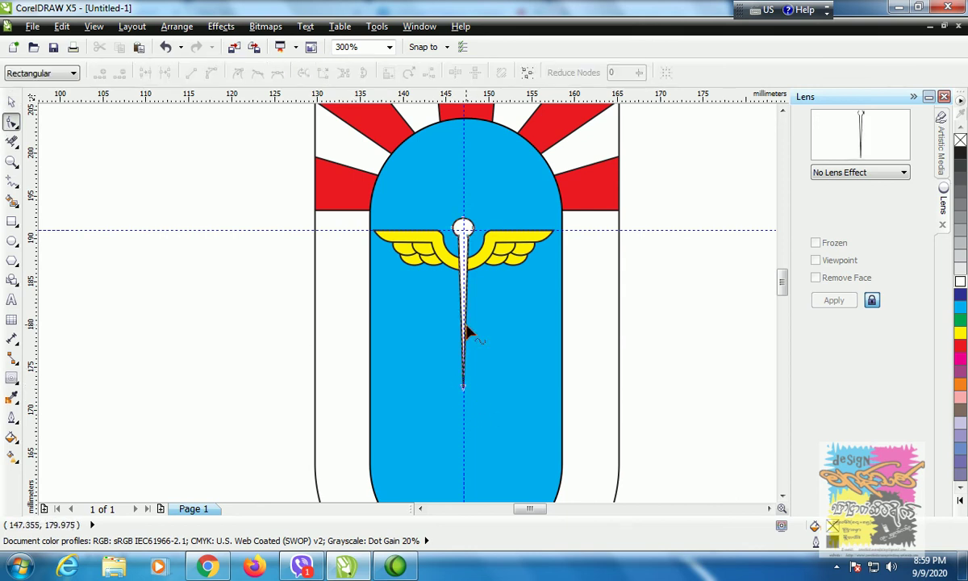
left_click_drag(464, 390, 463, 482)
scroll(622, 437, "down", 3)
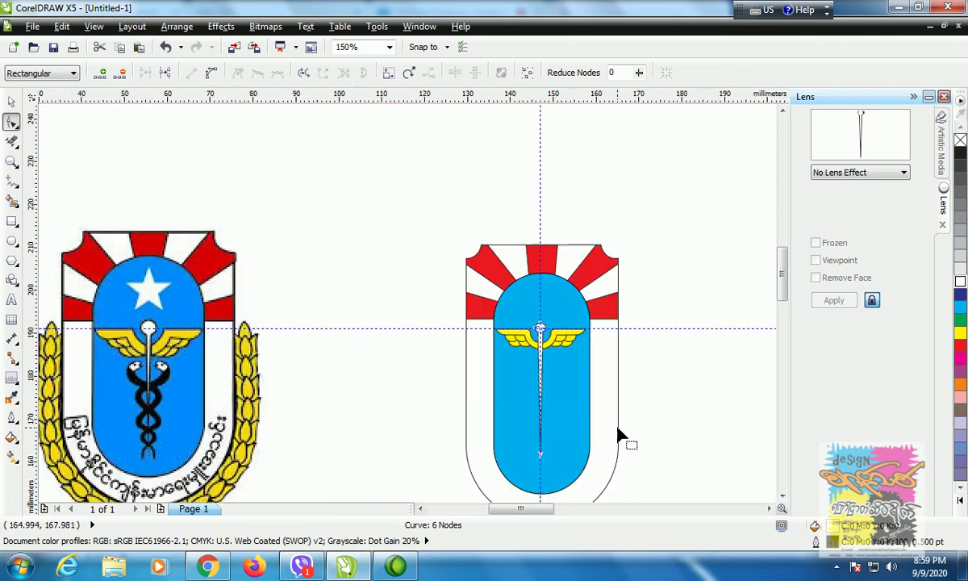
Draw a freehand winding snake curve around the pin below the wings, about 7.5 mm wide and 22 mm high
scroll(527, 416, "up", 3)
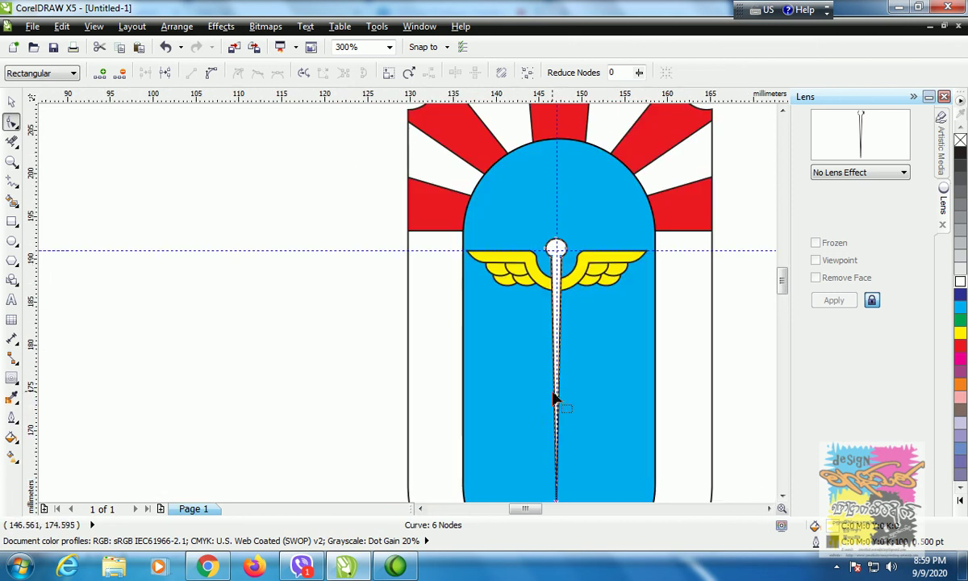
left_click(14, 182)
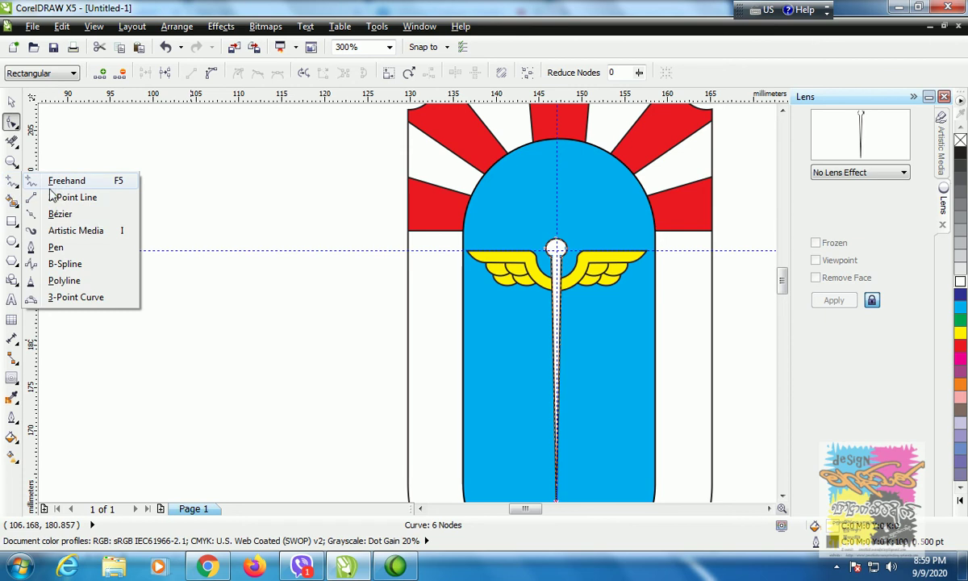
left_click(58, 184)
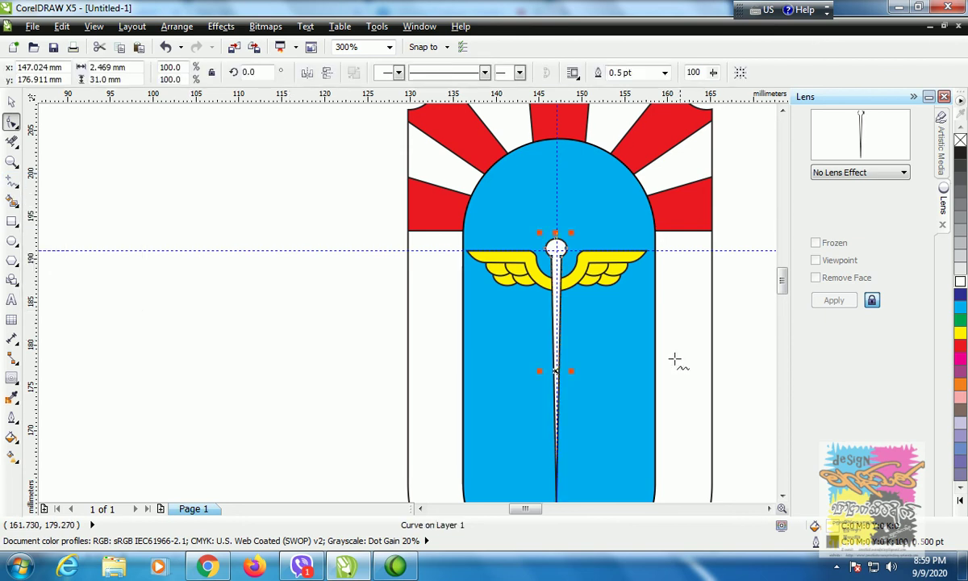
mouse_move(573, 313)
left_mouse_down()
mouse_move(590, 337)
mouse_move(586, 321)
mouse_move(571, 345)
mouse_move(507, 352)
mouse_move(518, 363)
left_mouse_up()
key("ctrl+z")
key("ctrl+z")
mouse_move(570, 306)
left_mouse_down()
mouse_move(586, 331)
mouse_move(525, 387)
mouse_move(548, 412)
mouse_move(568, 413)
mouse_move(575, 434)
mouse_move(535, 456)
mouse_move(541, 477)
mouse_move(580, 494)
left_mouse_up()
key("ctrl+z")
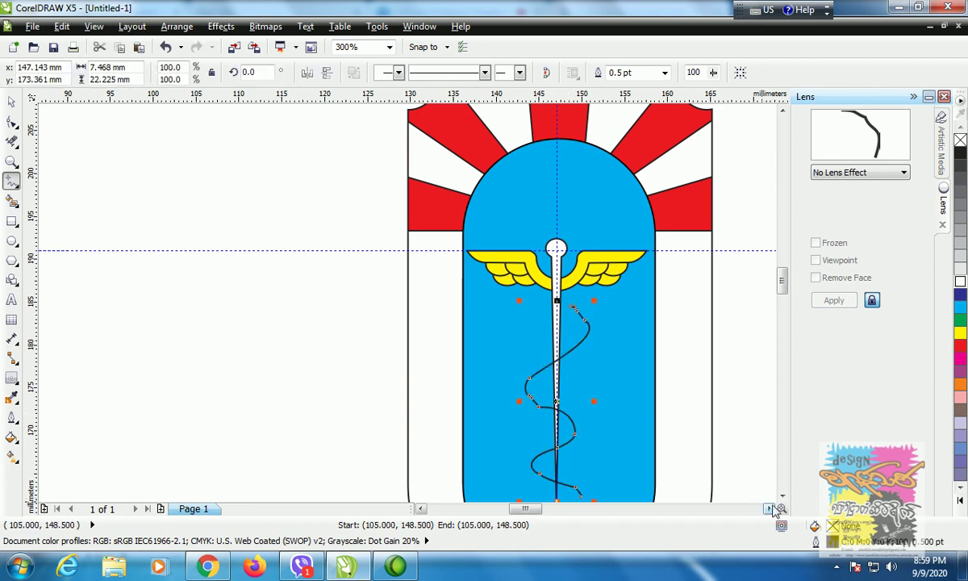
left_click(783, 497)
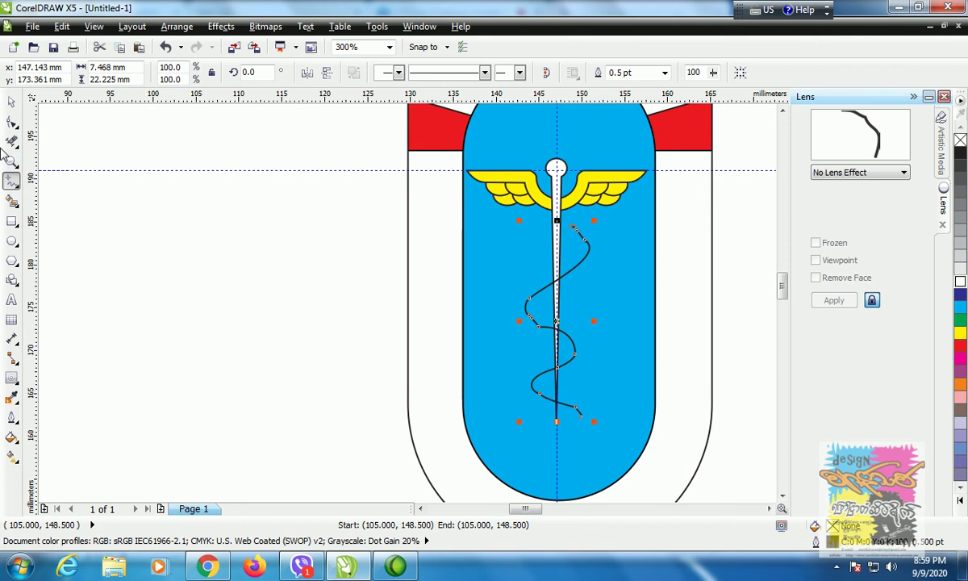
Select all nodes of the snake curve and reduce them to 8 nodes
left_click(11, 121)
left_click_drag(381, 234, 602, 432)
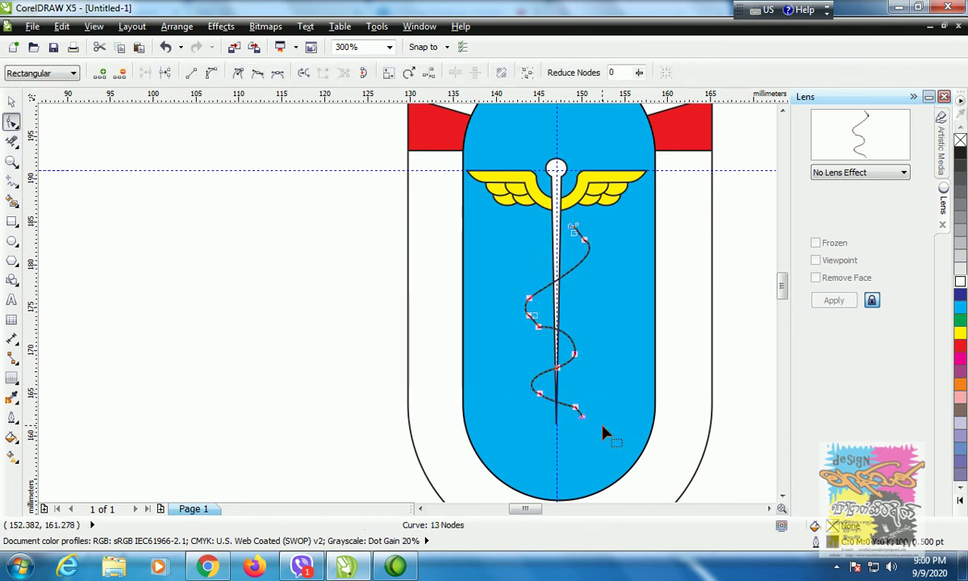
left_click_drag(640, 74, 607, 101)
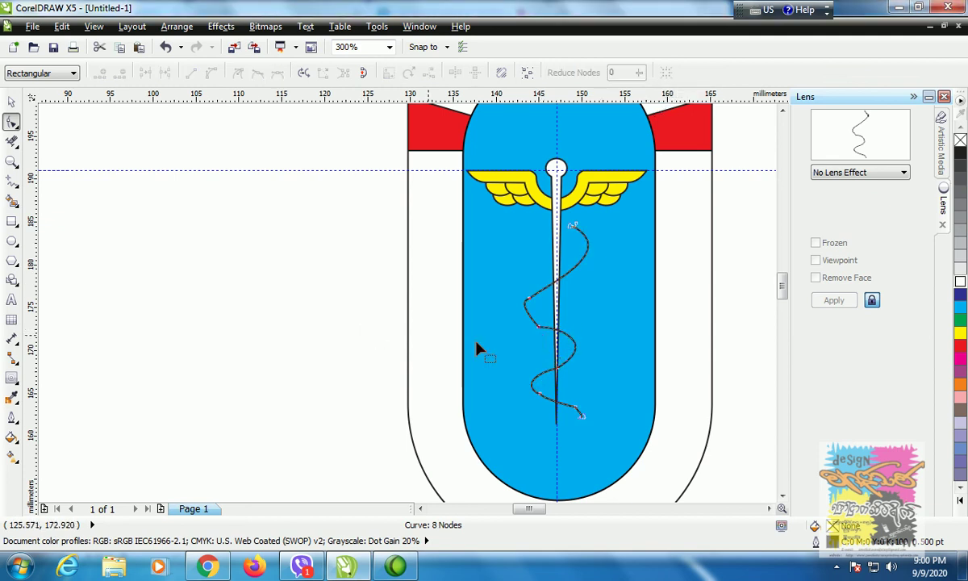
Round the snake curve's upper left bend by pulling the control handles of its two nodes outward
scroll(520, 353, "up", 2)
left_click(477, 309)
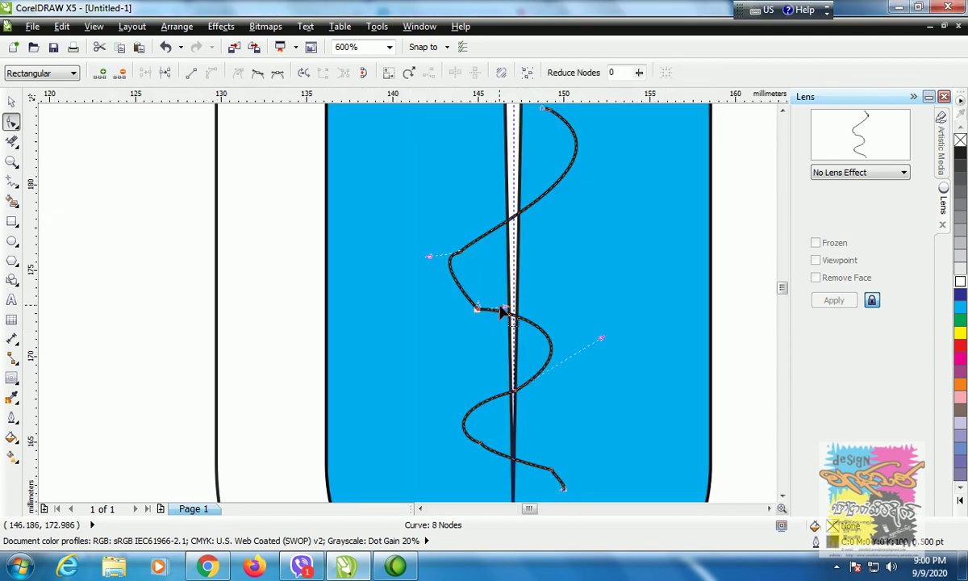
left_click_drag(477, 310, 438, 319)
left_click_drag(431, 263, 473, 242)
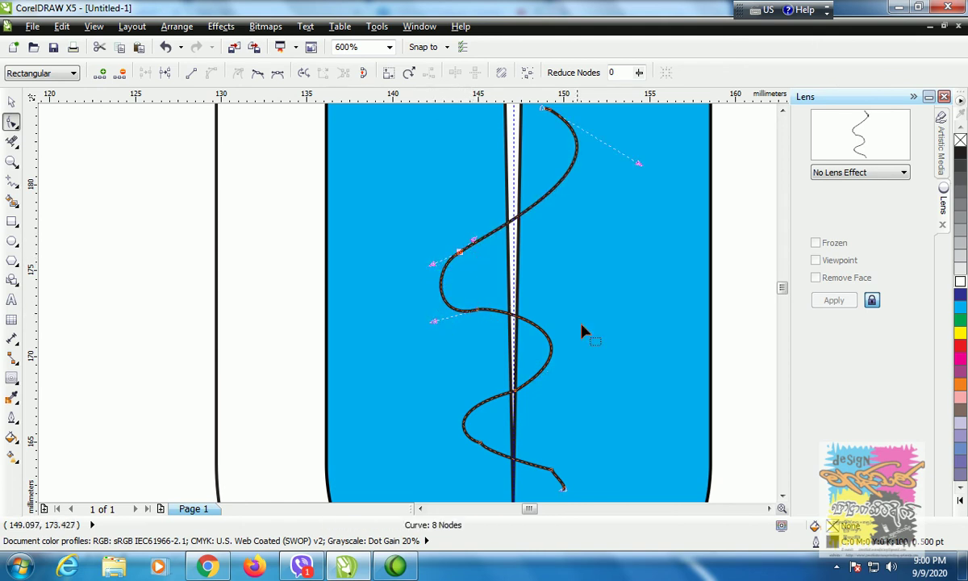
Lower the handle of the lower crossing node, shift the left bend's bottom node left and its top node up about 1 mm, and level the bend
left_click(515, 393)
left_click_drag(602, 346, 605, 363)
left_click_drag(504, 307, 460, 306)
left_click(477, 311)
mouse_move(462, 254)
left_mouse_down()
mouse_move(465, 245)
mouse_move(449, 245)
mouse_move(457, 237)
left_mouse_up()
left_click_drag(417, 320, 427, 307)
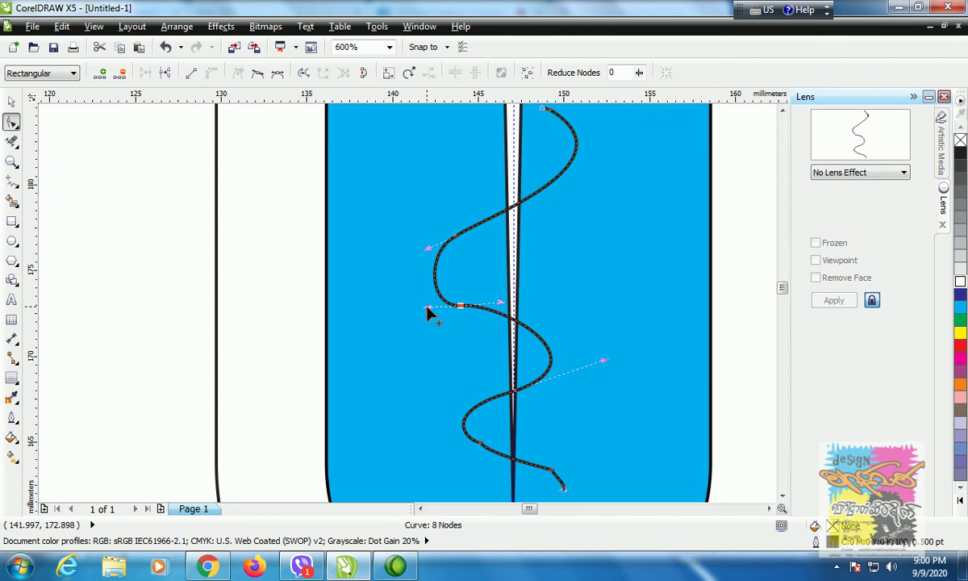
Delete the two extra nodes before the snake curve's tail end and reshape the last bend into one smooth sweep
double_click(476, 443)
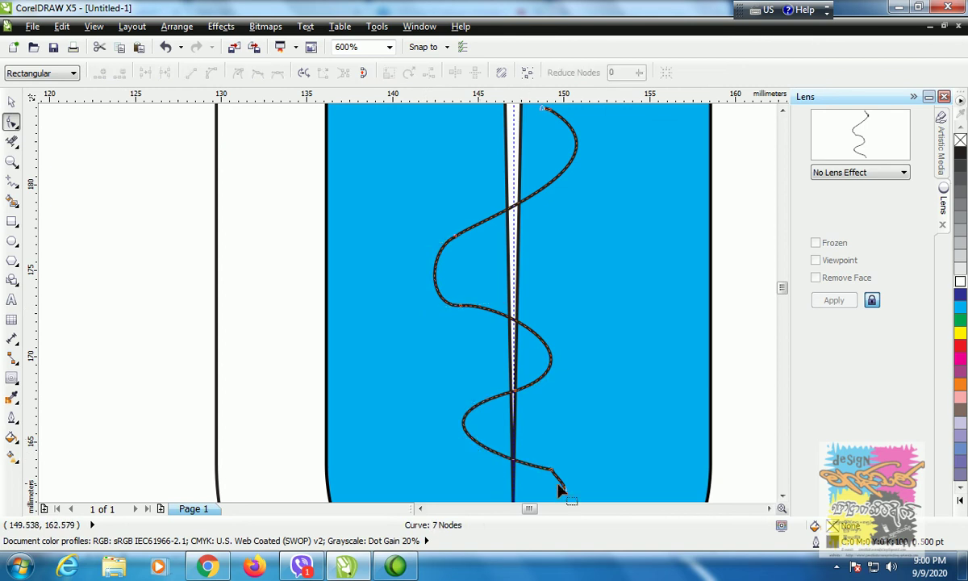
double_click(555, 480)
left_click(564, 488)
left_click_drag(600, 477, 557, 446)
Move the lower crossing node up about 0.8 mm and both upper left bend nodes right about 1 mm
left_click_drag(515, 393, 511, 379)
left_click(460, 308)
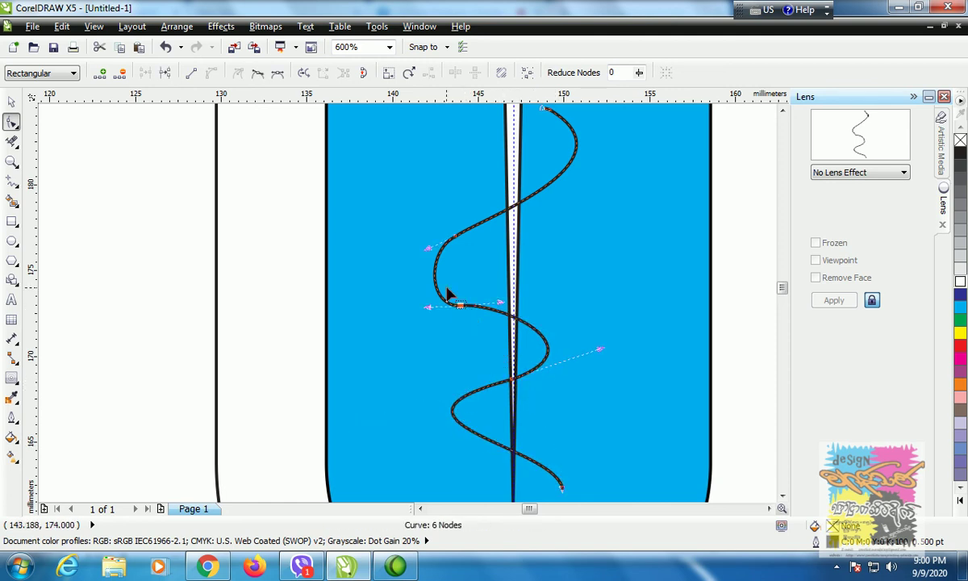
left_click_drag(455, 238, 472, 239)
mouse_move(462, 312)
left_mouse_down()
mouse_move(482, 306)
mouse_move(450, 297)
left_mouse_up()
scroll(477, 299, "down", 2)
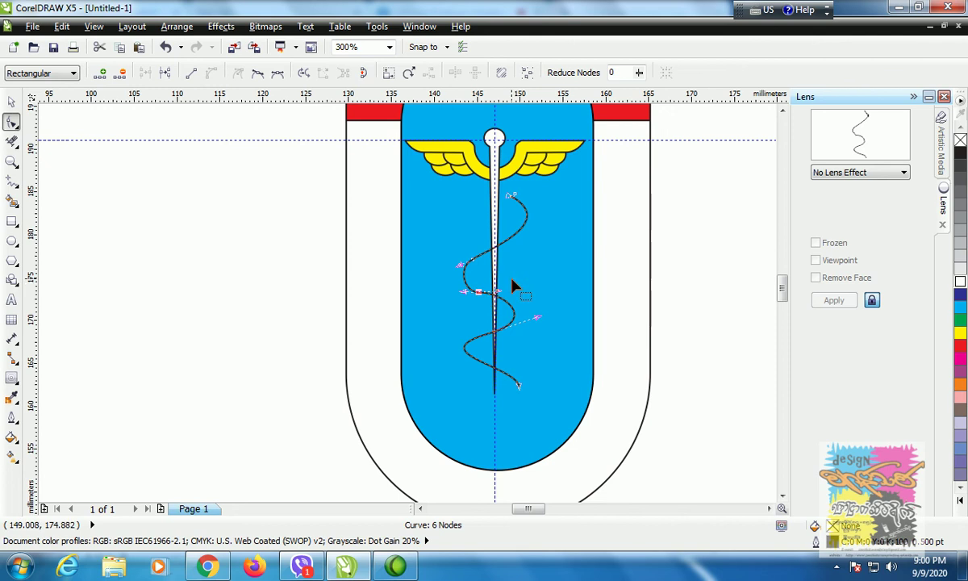
Set the snake curve's outline width to 3.0 pt
left_click(11, 102)
left_click(168, 235)
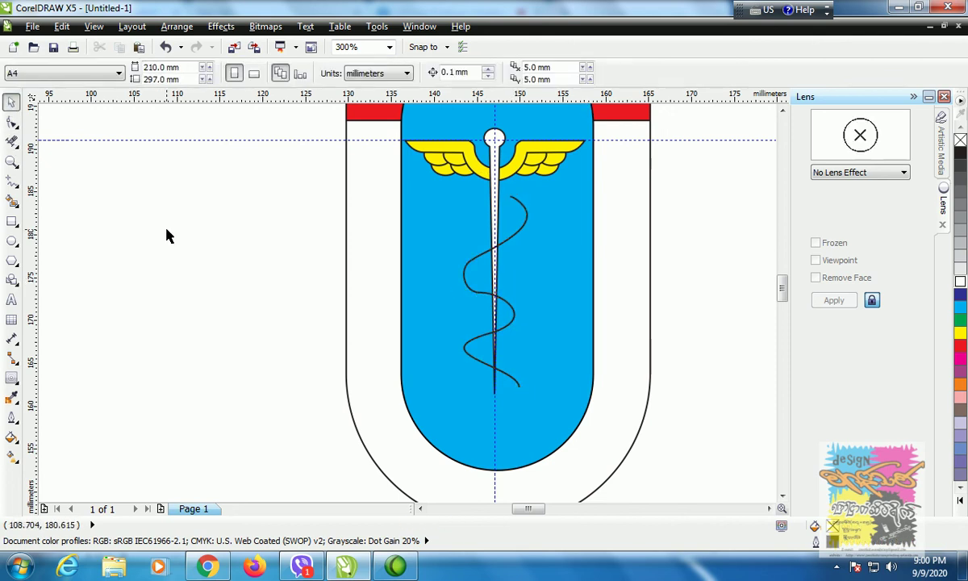
left_click(507, 243)
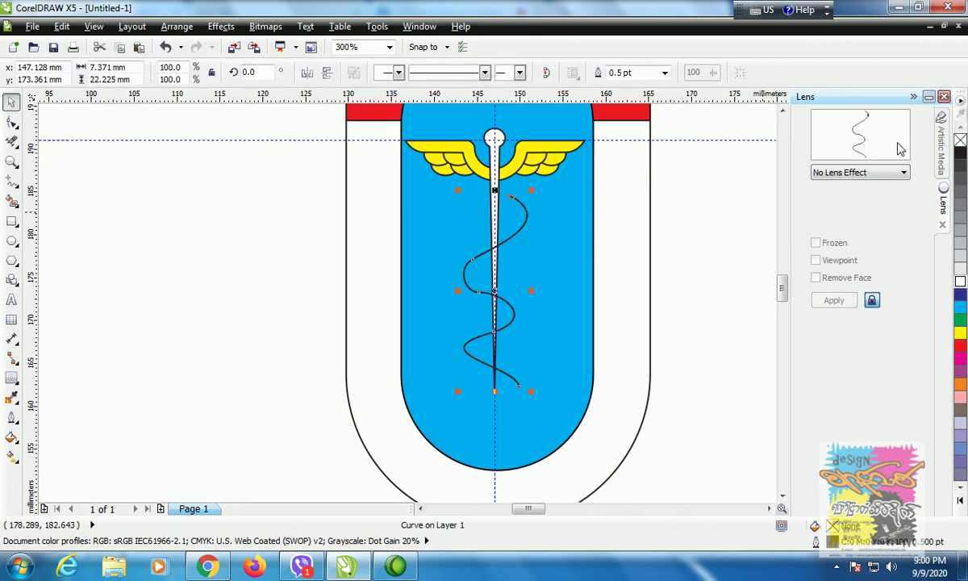
left_click(621, 73)
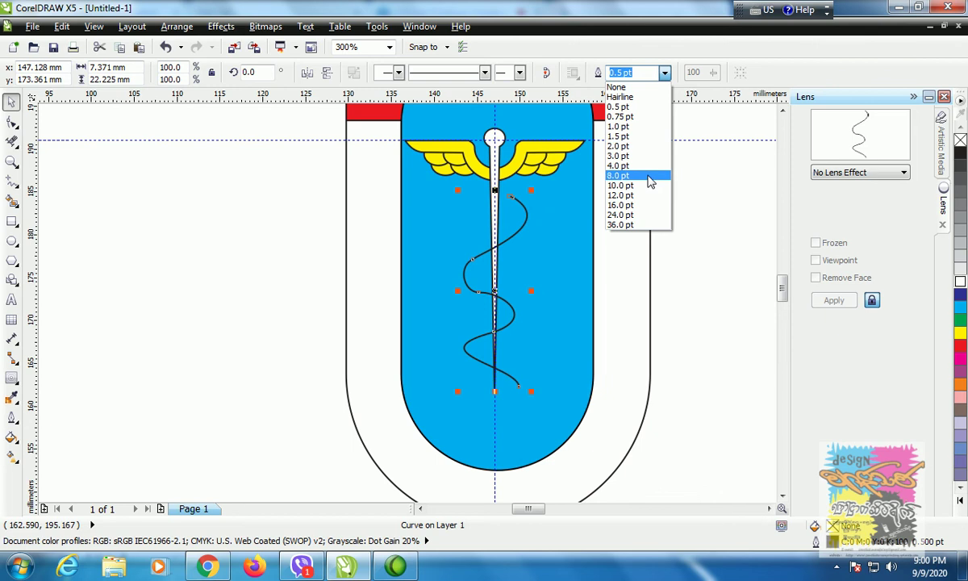
left_click(651, 176)
left_click(663, 73)
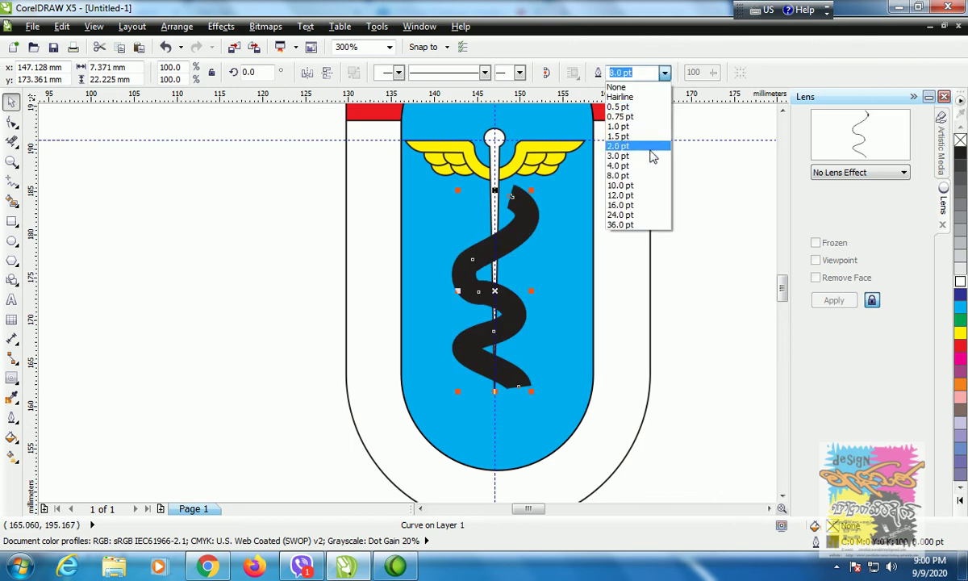
left_click(652, 156)
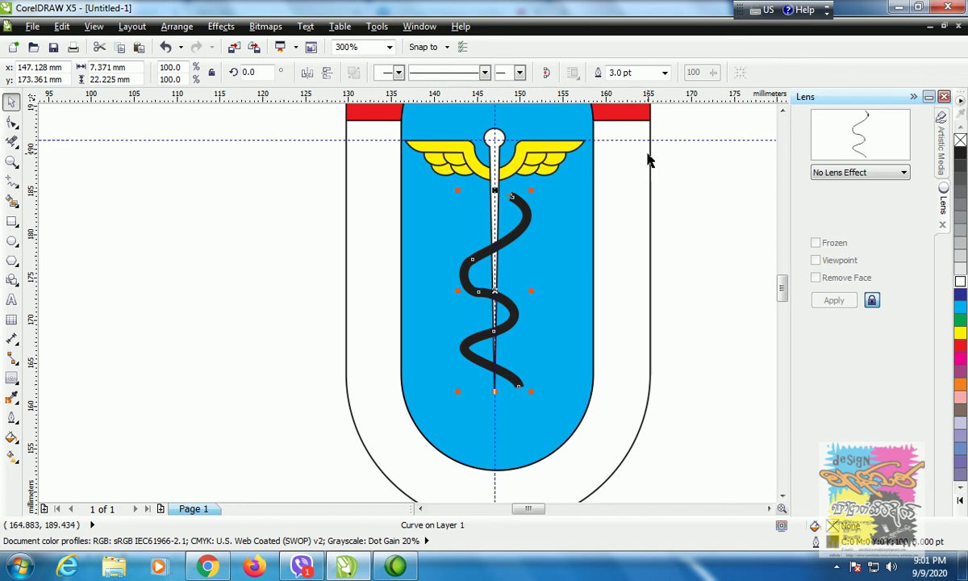
Raise the snake curve's three middle nodes about 1 mm and pull its lowest left bend in closer to the staff
left_click(11, 121)
left_click_drag(472, 261, 476, 251)
left_click_drag(479, 292, 477, 279)
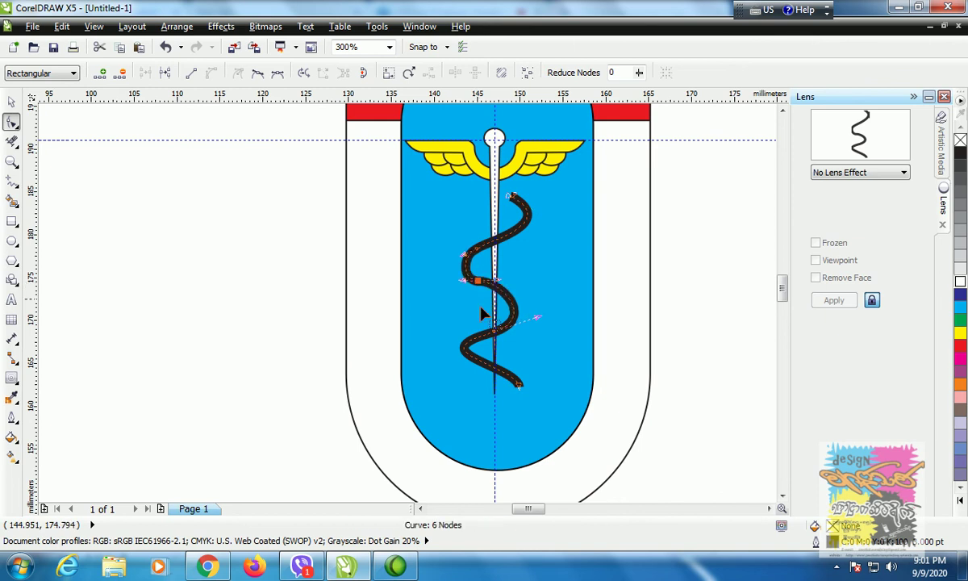
left_click_drag(494, 335, 493, 325)
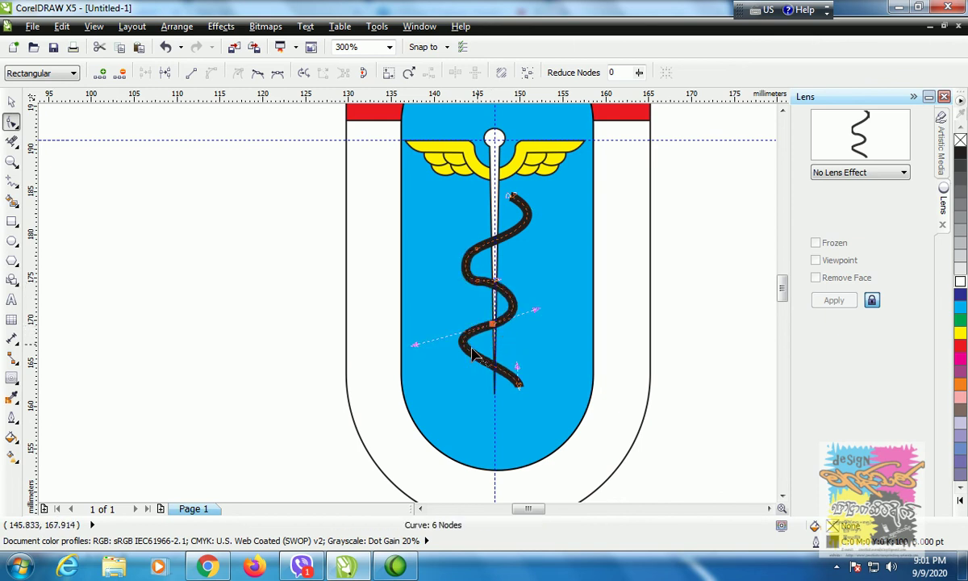
left_click_drag(414, 346, 440, 345)
Adjust the handles of the node below the upper left bend so the curve slopes smoothly across the staff
left_click(477, 278)
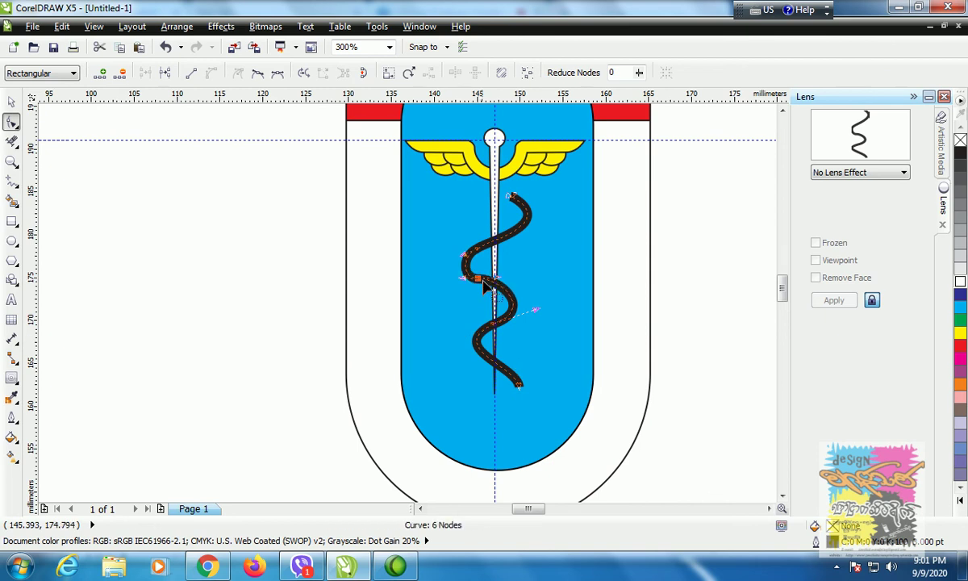
left_click(670, 259)
left_click(479, 279)
left_click_drag(492, 281, 466, 276)
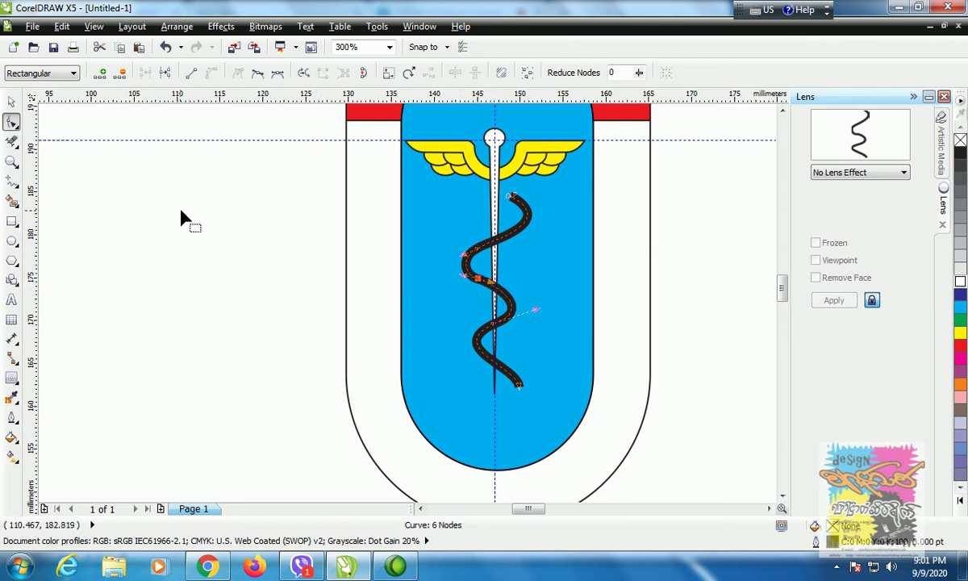
Move the snake curve about 0.35 mm to the right across the staff
left_click(11, 102)
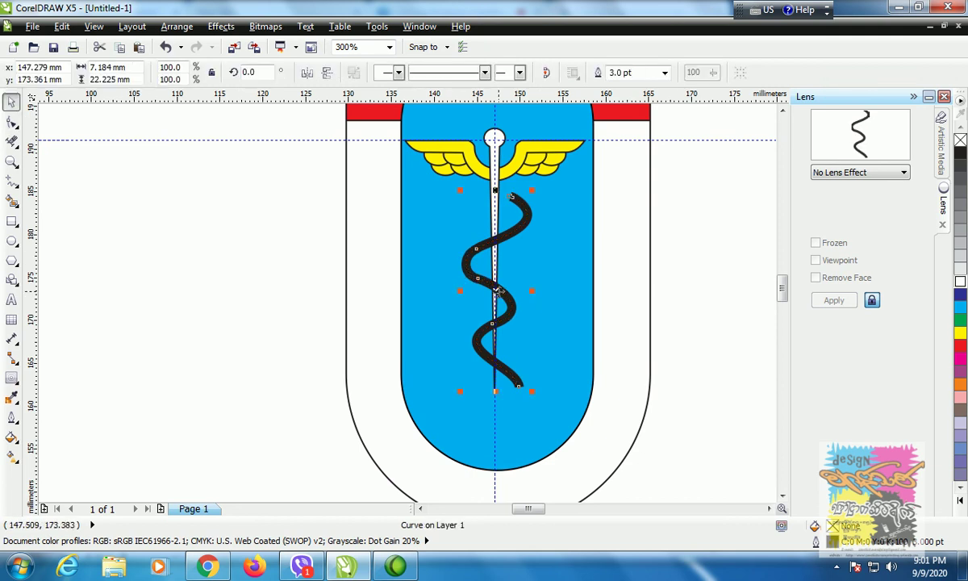
left_click_drag(501, 291, 501, 291)
left_click(624, 368)
left_click(517, 376)
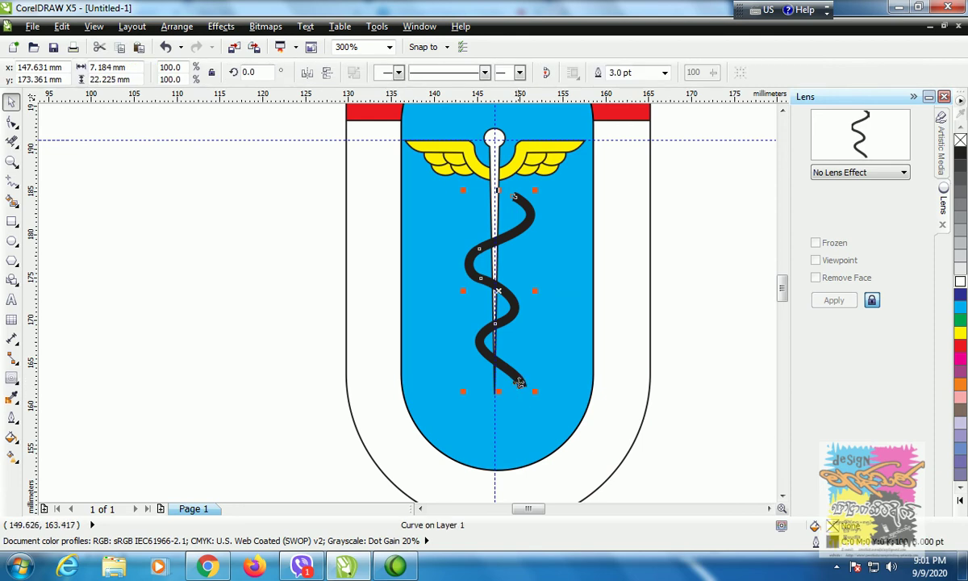
Convert the snake curve's outline to an object
left_click(11, 121)
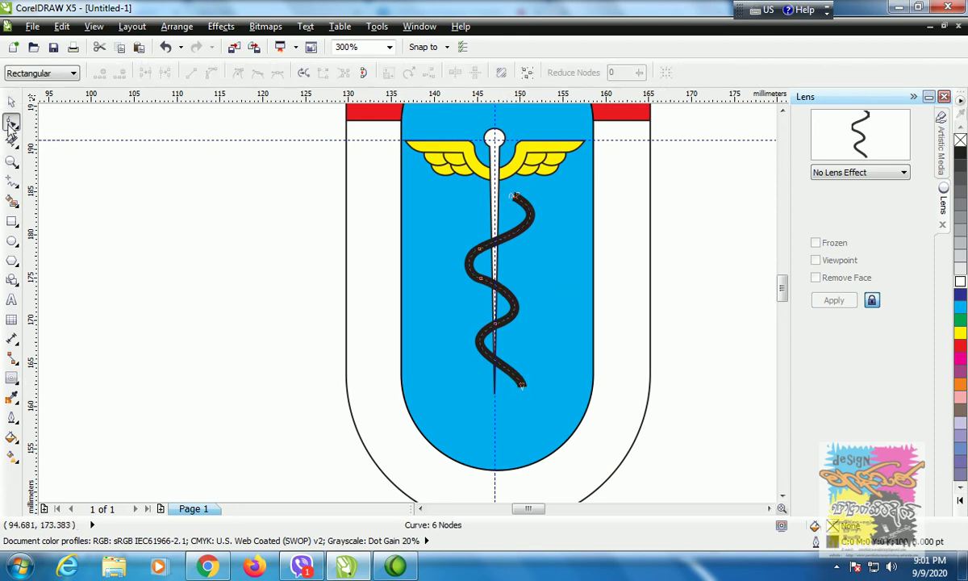
left_click(176, 27)
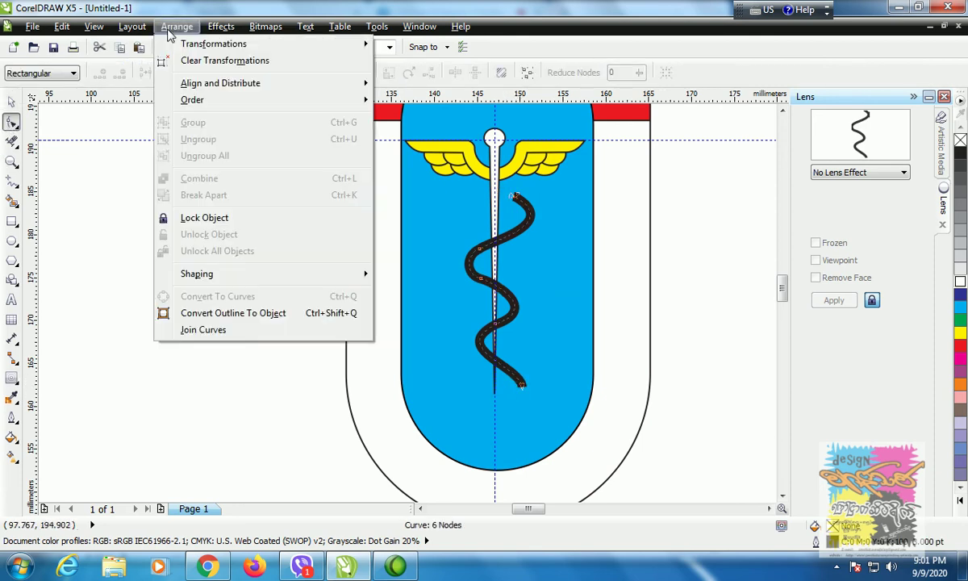
left_click(224, 294)
Taper the snake's tail to a point by deleting one end corner node and repositioning the remaining end nodes and handles
scroll(514, 376, "up", 1)
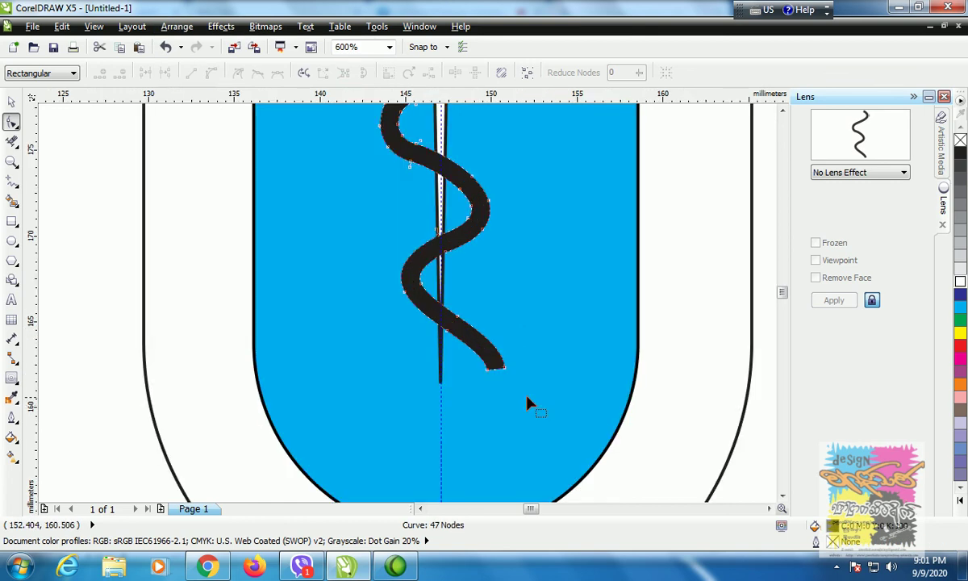
left_click(487, 370)
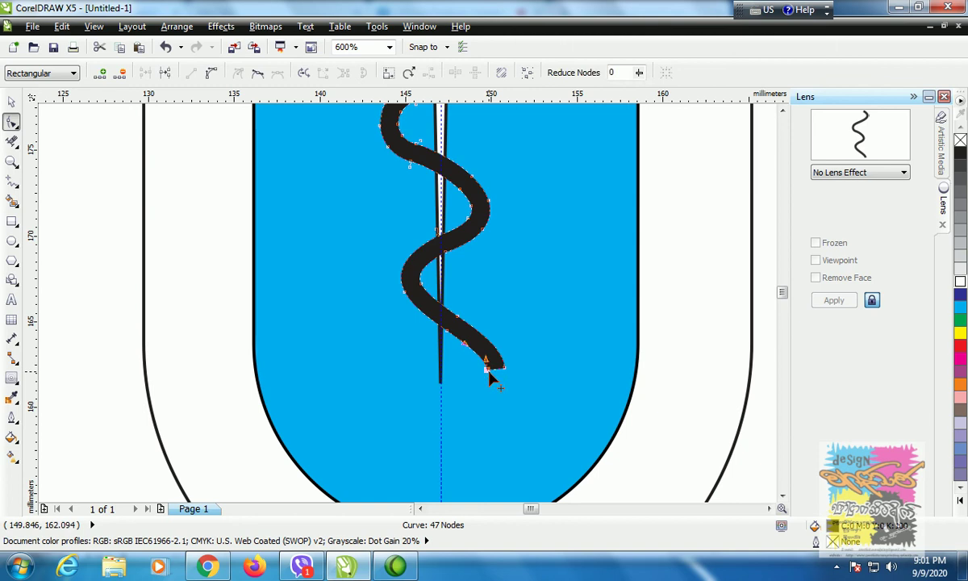
key("Delete")
mouse_move(502, 369)
left_mouse_down()
mouse_move(493, 372)
mouse_move(502, 367)
mouse_move(498, 347)
mouse_move(502, 380)
mouse_move(484, 356)
mouse_move(493, 353)
mouse_move(495, 383)
mouse_move(494, 355)
left_mouse_up()
left_click(480, 345)
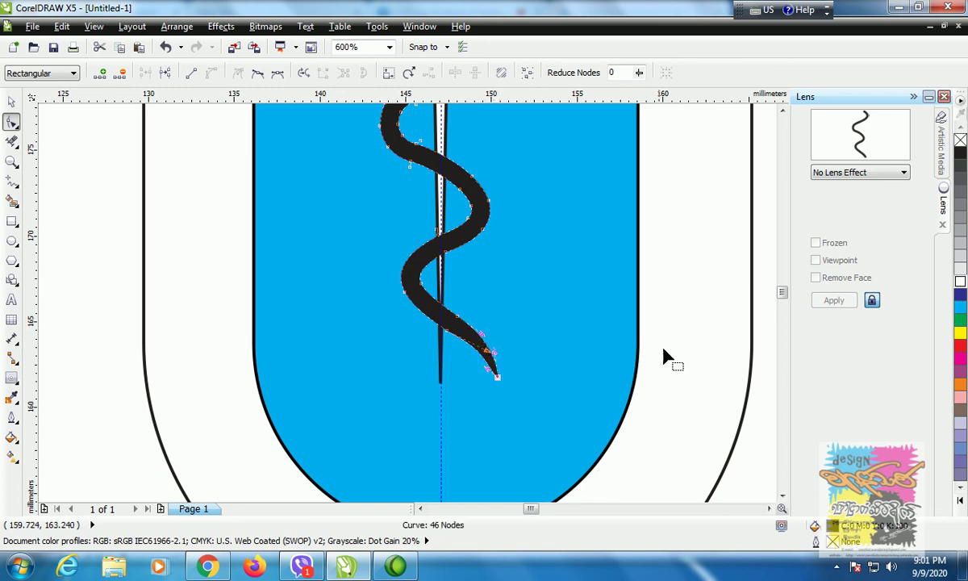
left_click(381, 284)
Shorten the snake's upper end about 0.3 mm by moving its two corner nodes along the body
scroll(382, 286, "down", 1)
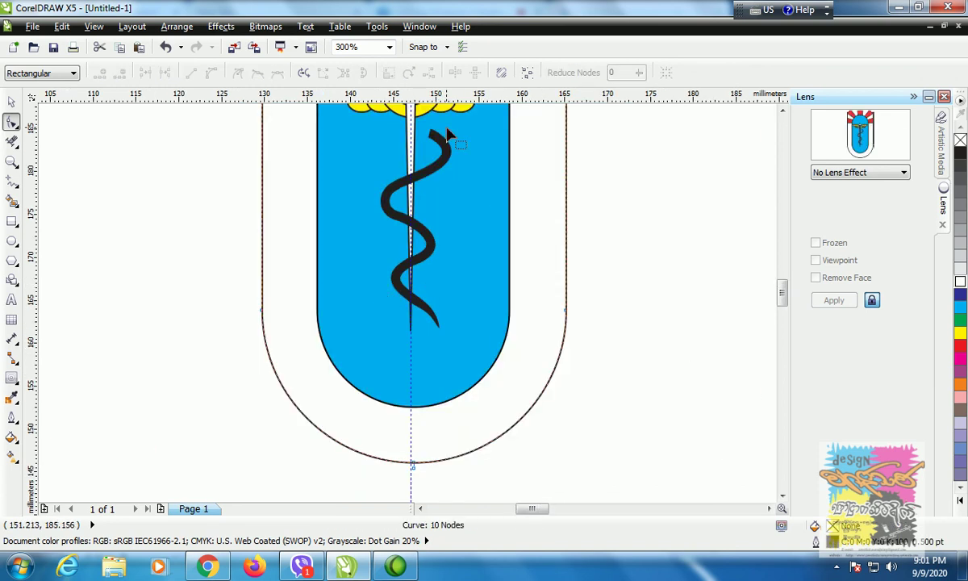
scroll(408, 129, "up", 1)
scroll(440, 136, "up", 1)
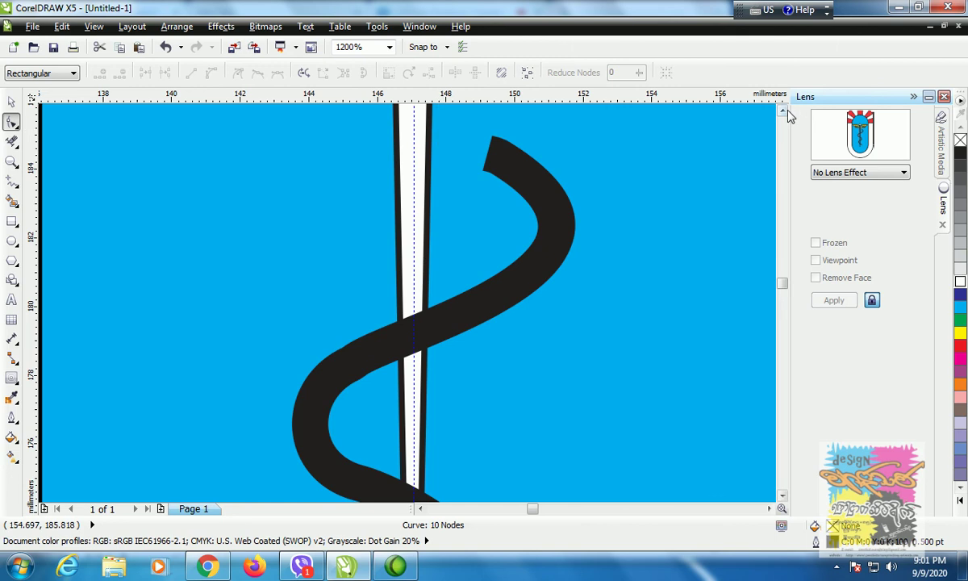
scroll(686, 138, "up", 2)
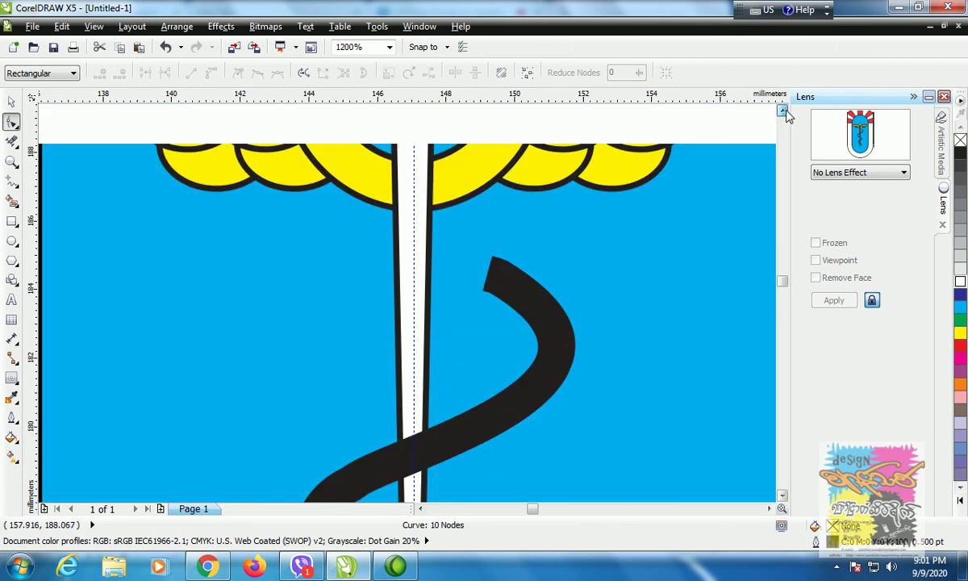
left_click(496, 278)
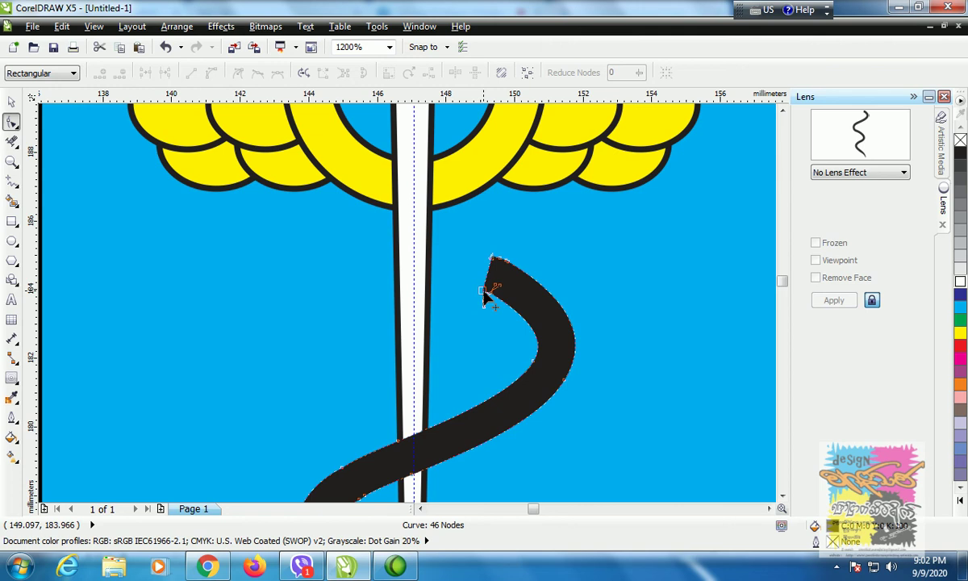
left_click_drag(483, 291, 504, 263)
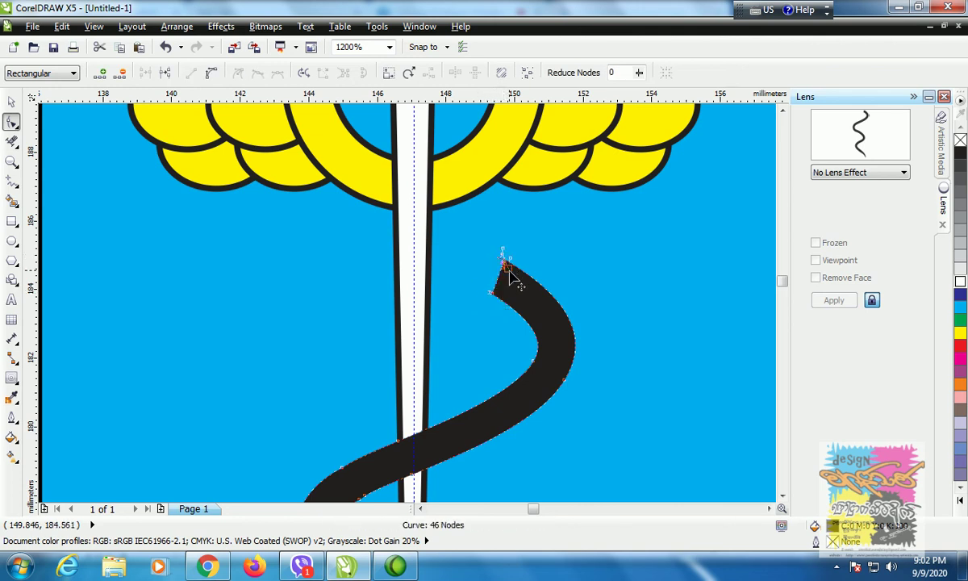
left_click(11, 180)
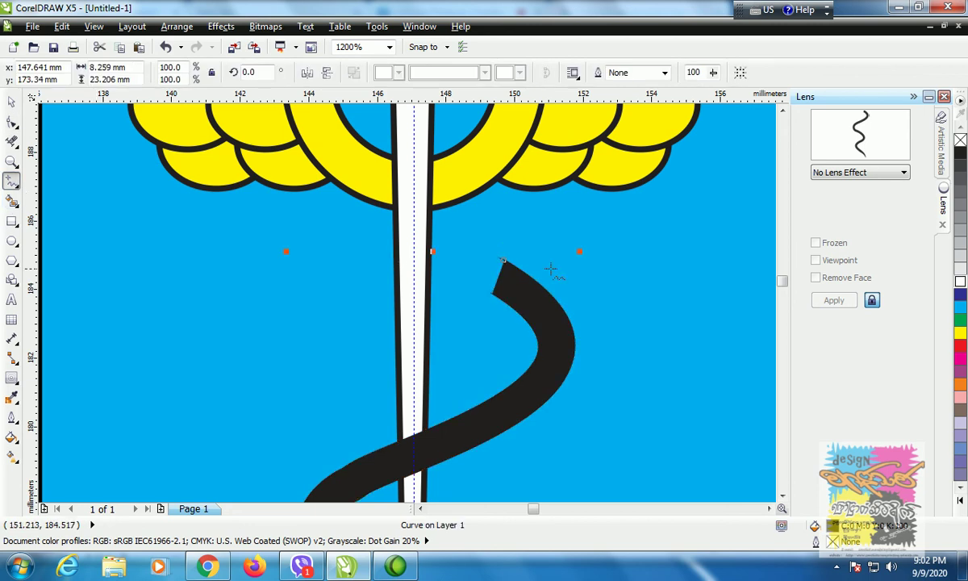
left_click(503, 260)
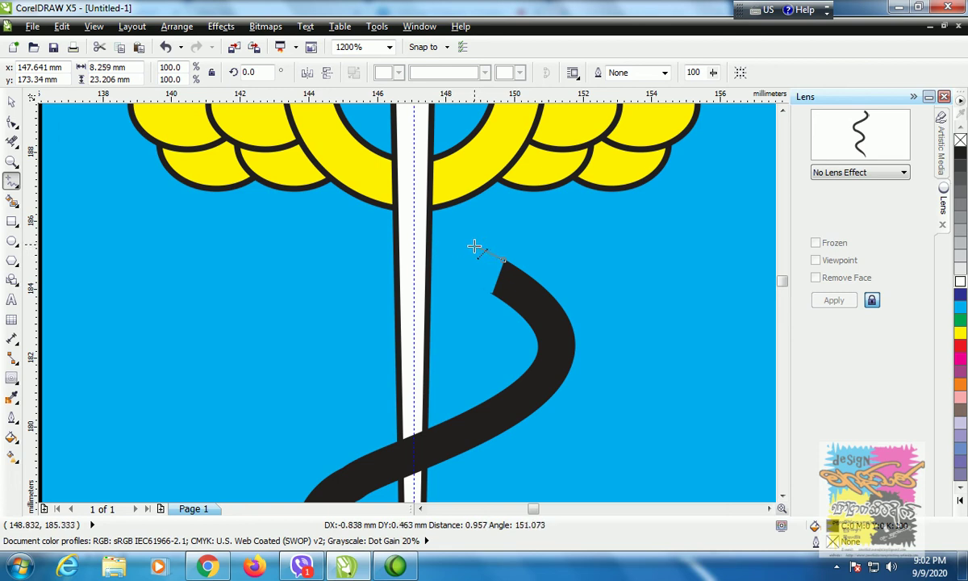
left_click(474, 248)
key("Delete")
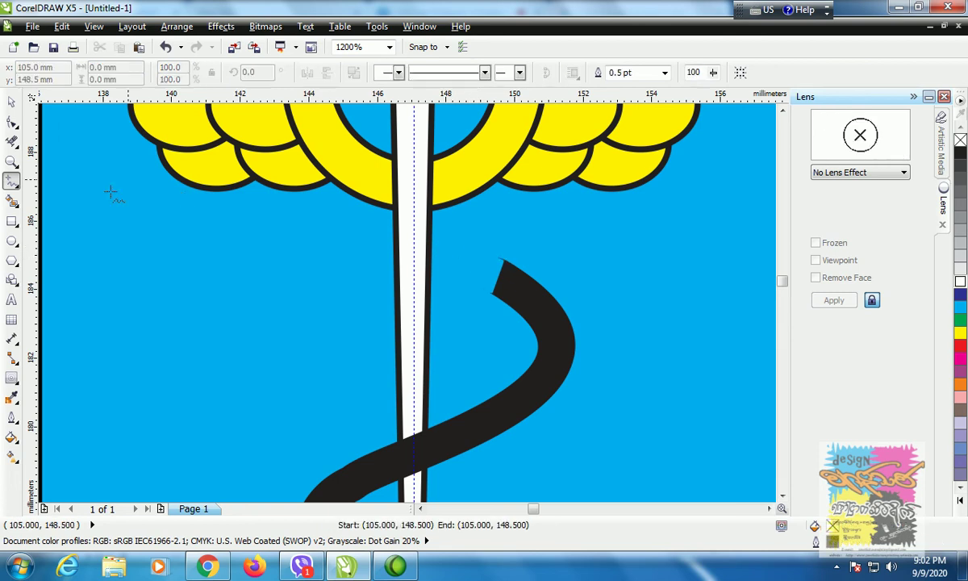
Draw a closed snake head with a notched open mouth at the snake's upper end using 3-point curves and fill it white
left_click(15, 183)
left_click(78, 298)
mouse_move(506, 261)
left_mouse_down()
mouse_move(464, 248)
mouse_move(472, 264)
mouse_move(457, 273)
mouse_move(498, 297)
left_mouse_up()
left_click(481, 250)
left_click(472, 268)
left_click(457, 271)
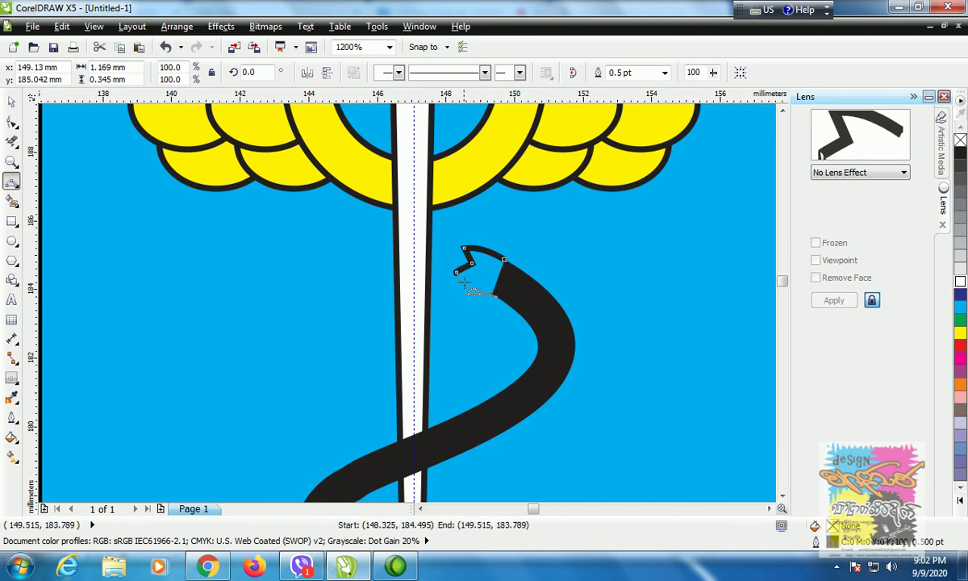
left_click(468, 281)
left_click_drag(498, 296, 505, 261)
left_click(514, 277)
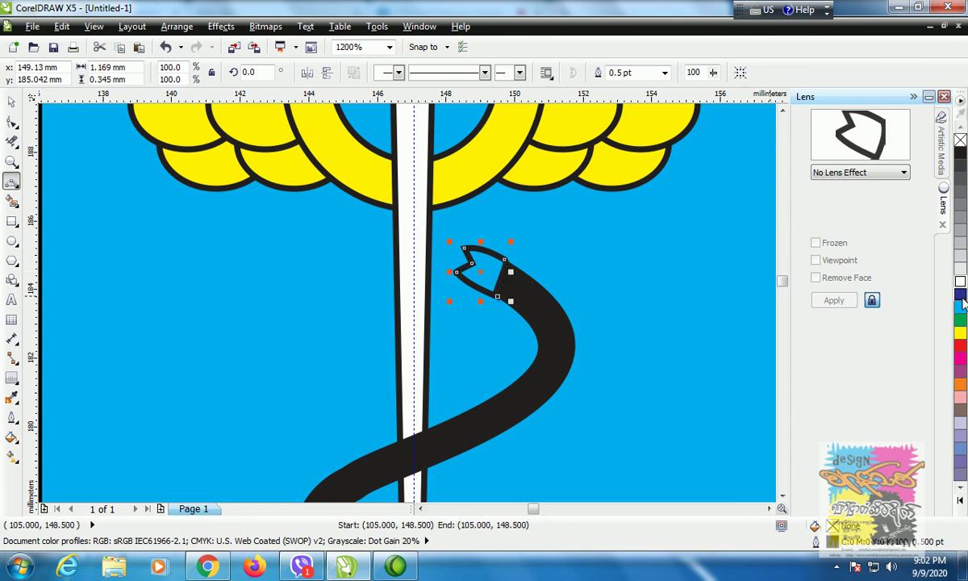
key("space")
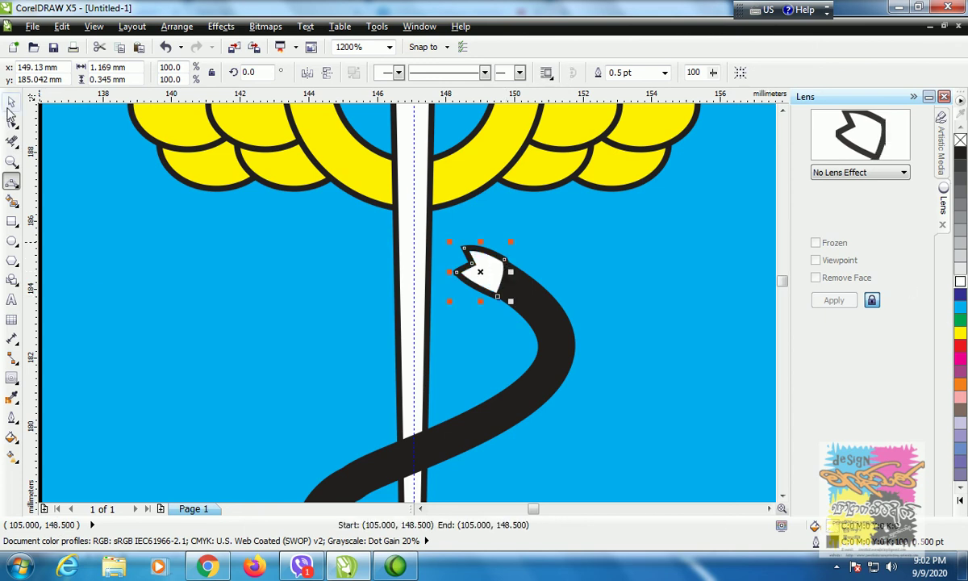
key("F3")
key("F3")
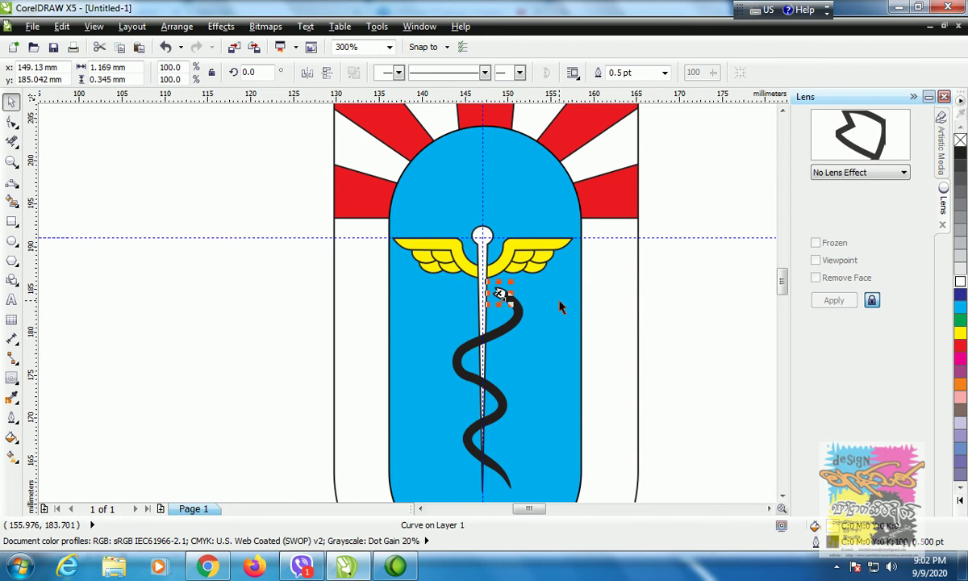
left_click(718, 309)
Group the snake's black body with its white head
scroll(516, 303, "up", 1)
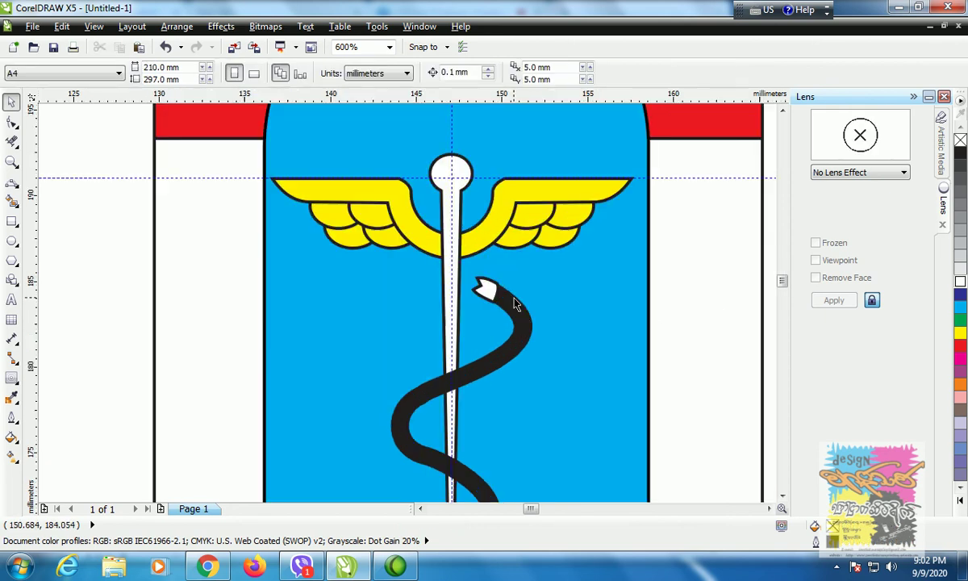
left_click(512, 301)
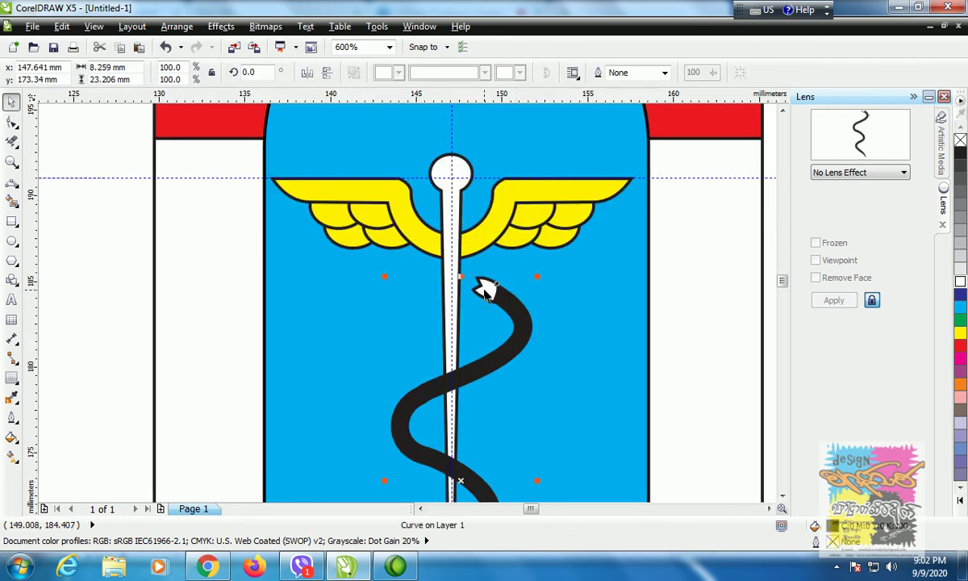
left_click(487, 291, "shift")
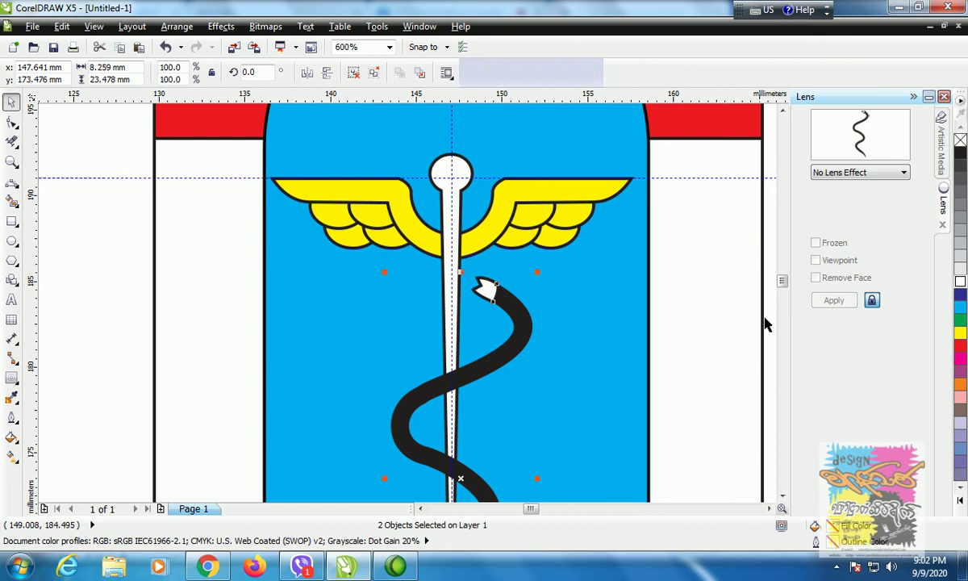
left_click(701, 317)
left_click(111, 255)
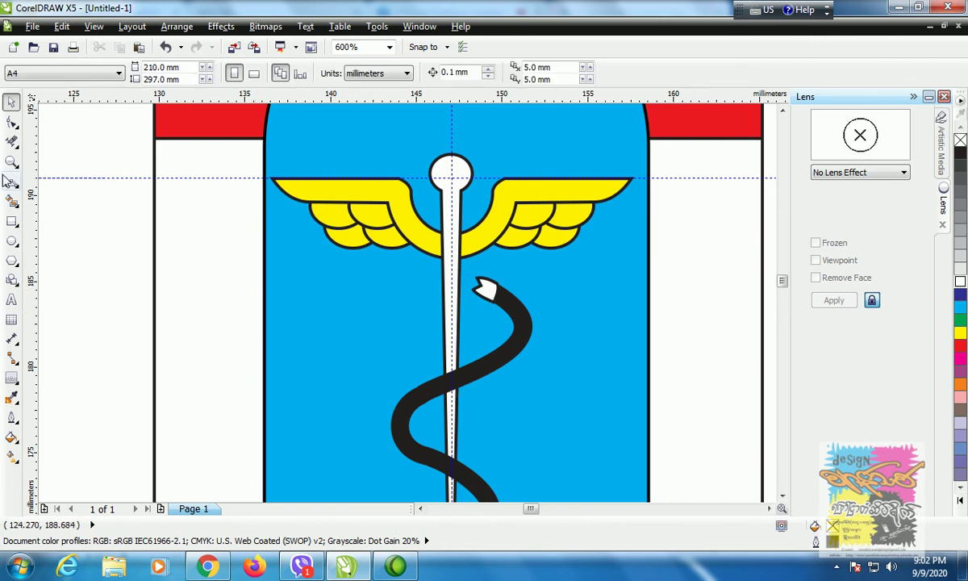
Draw a small elliptical eye about 0.18 by 0.2 mm on the snake's white head
left_click(12, 241)
scroll(449, 280, "up", 1)
left_click_drag(524, 286, 533, 294)
left_click(12, 101)
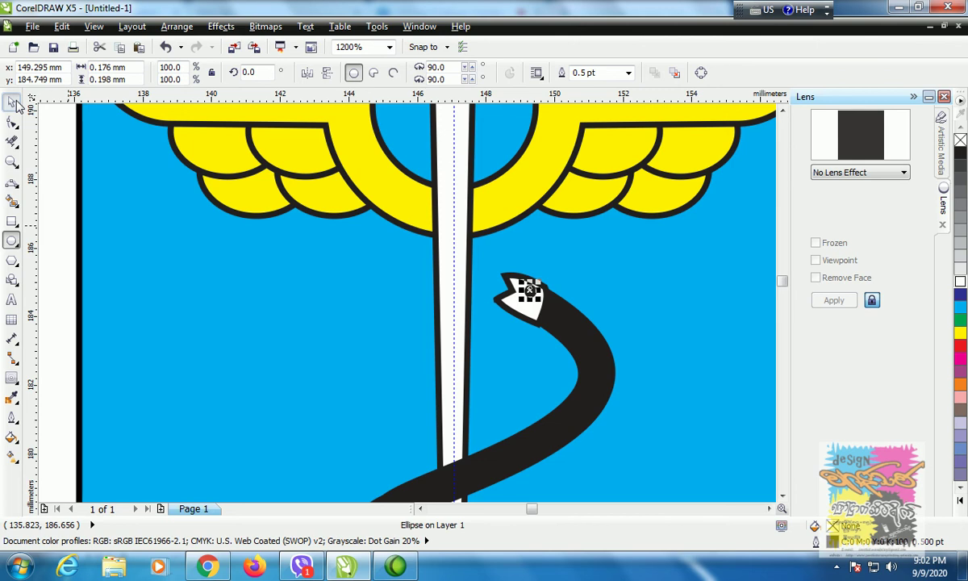
left_click(51, 218)
scroll(119, 246, "down", 2)
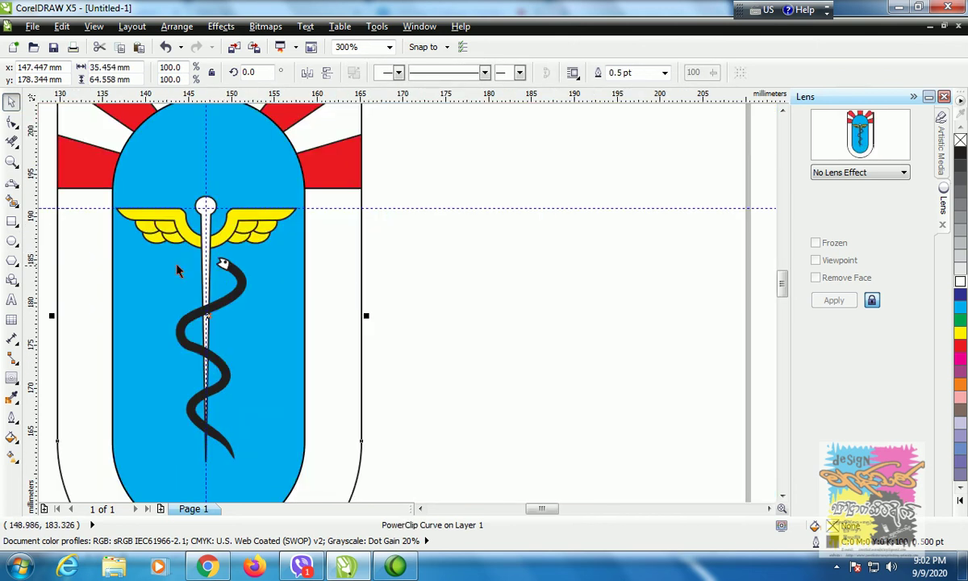
left_click(420, 509)
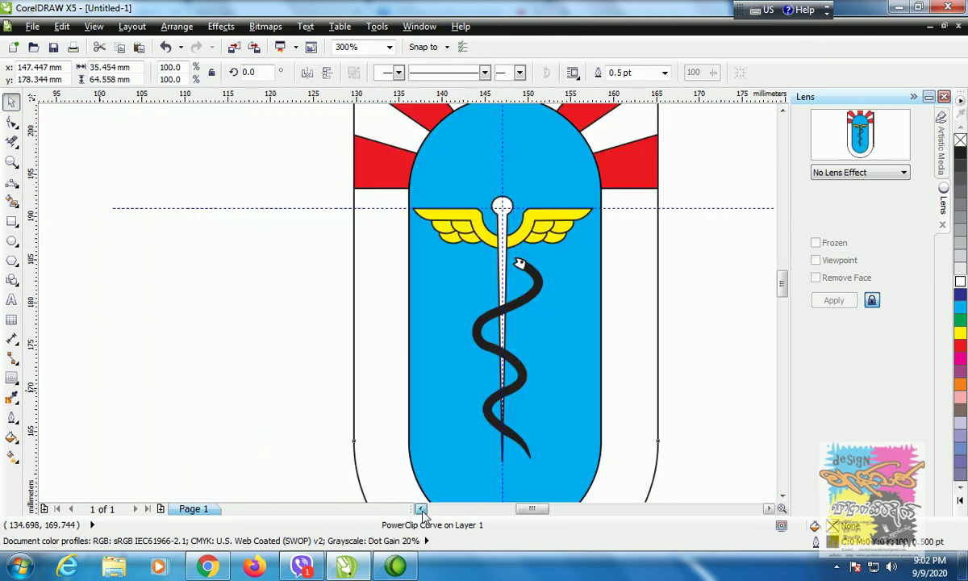
left_click(694, 322)
Group the snake's eye with the grouped body and head
left_click(521, 266)
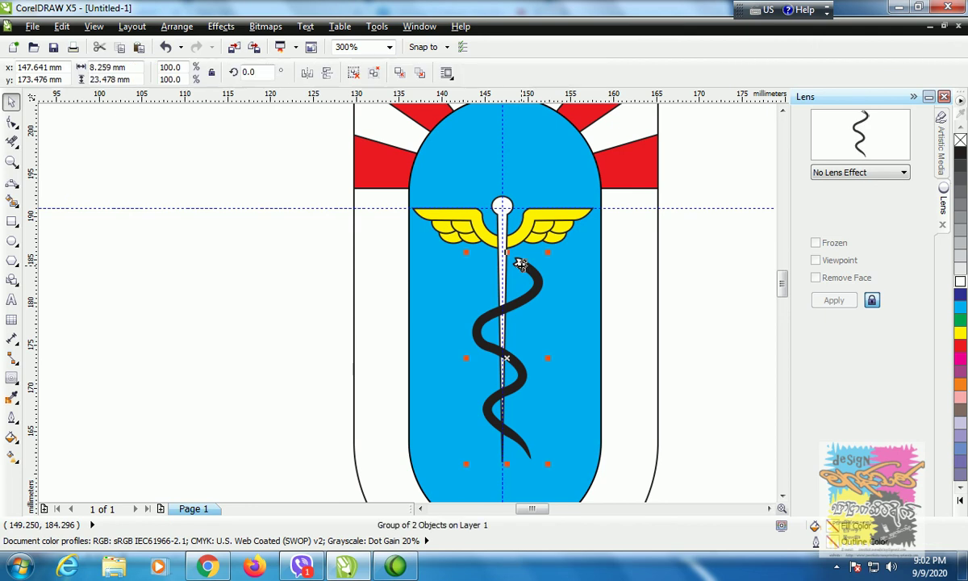
scroll(522, 269, "up", 1)
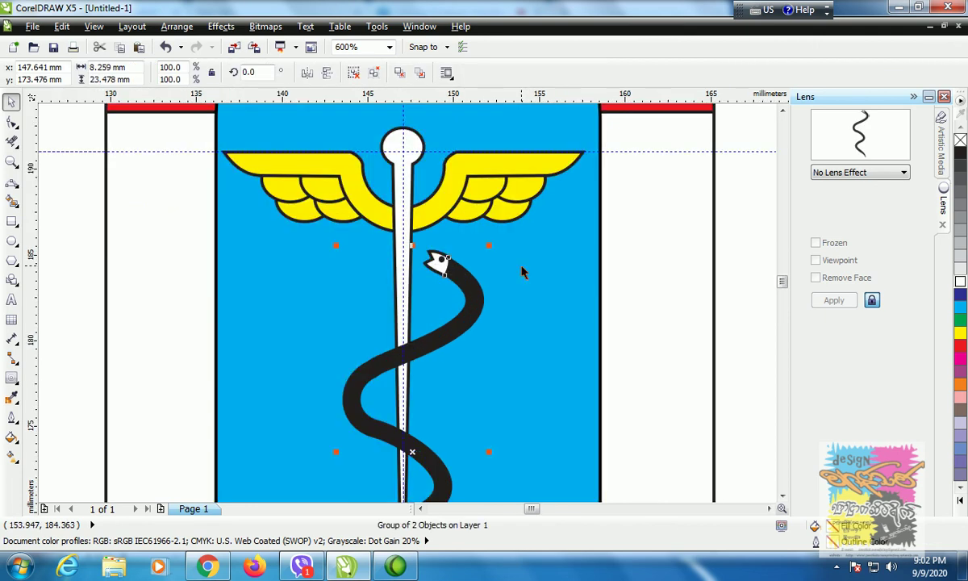
left_click(729, 321)
left_click(482, 299)
scroll(174, 276, "down", 1)
left_click_drag(521, 260, 269, 489)
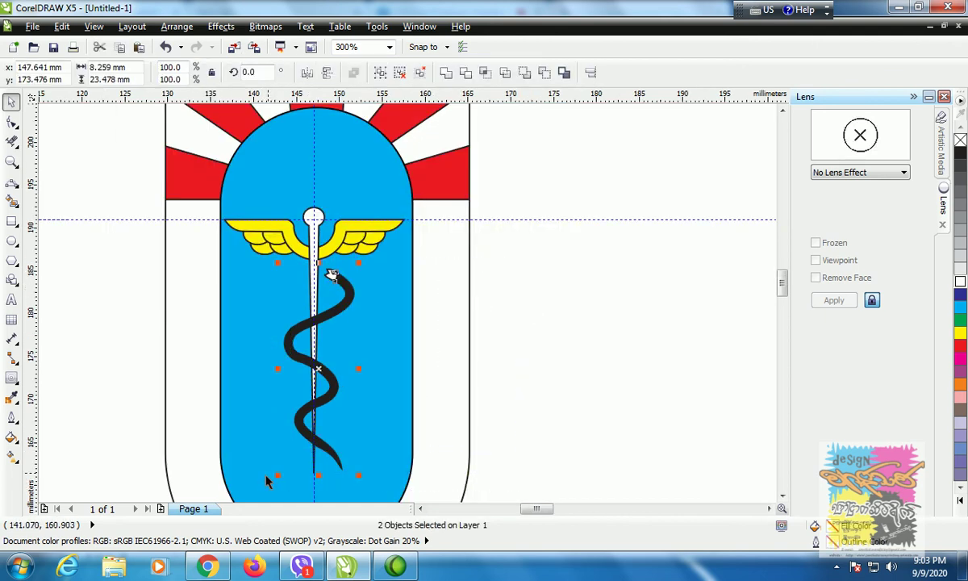
key("ctrl+g")
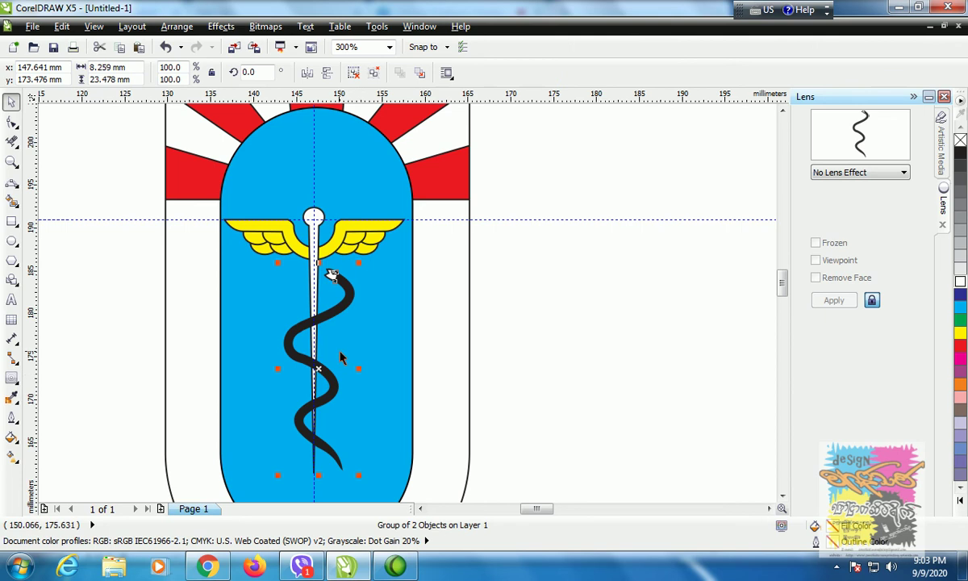
Mirror a duplicate of the snake horizontally and shift it about 1.3 mm left so the two snakes cross along the staff
key("KP_Add")
left_click(306, 72)
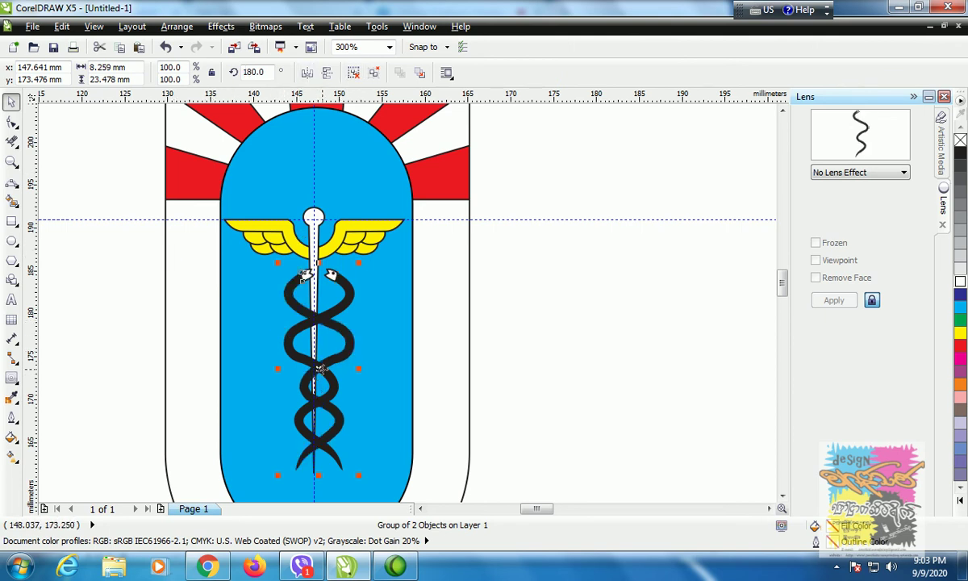
mouse_move(319, 369)
left_mouse_down()
mouse_move(303, 366)
mouse_move(313, 369)
left_mouse_up()
key("Left")
key("Left")
key("Left")
key("Left")
key("Left")
key("Left")
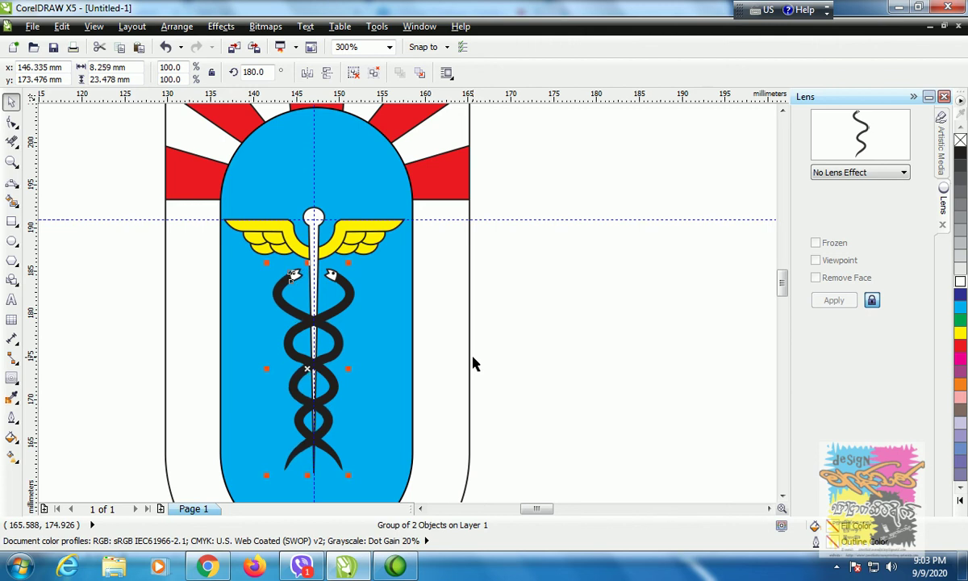
left_click(474, 363)
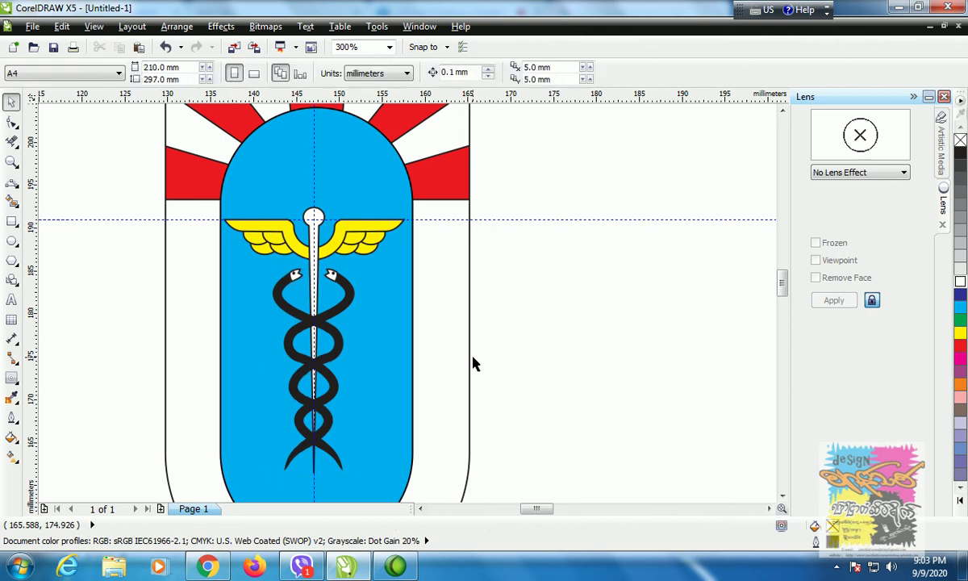
Draw a five-pointed star about 4.4 by 4.6 mm beside the emblem and fill it white
left_click(16, 266)
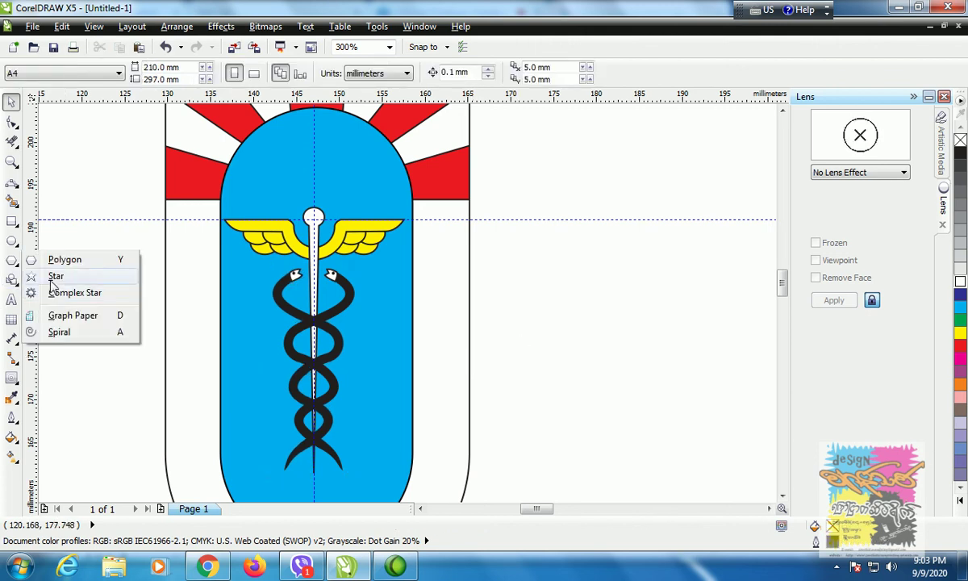
left_click(56, 277)
mouse_move(516, 308)
left_mouse_down()
mouse_move(522, 329)
mouse_move(554, 348)
left_mouse_up()
key("space")
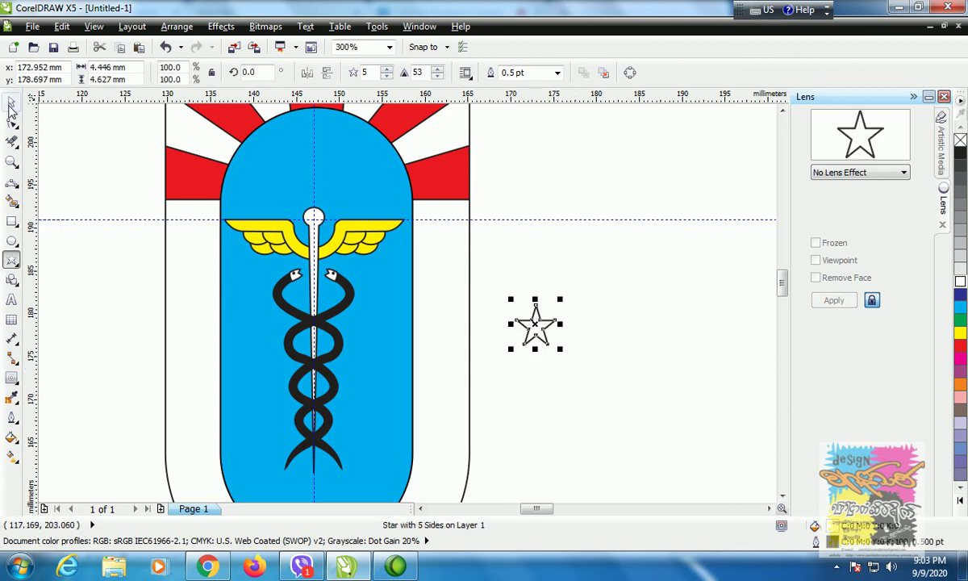
Place the star above the staff's round knob, enlarged to about 6 by 6.2 mm, and remove its outline
key("space")
left_click_drag(314, 180, 350, 143)
right_click(960, 140)
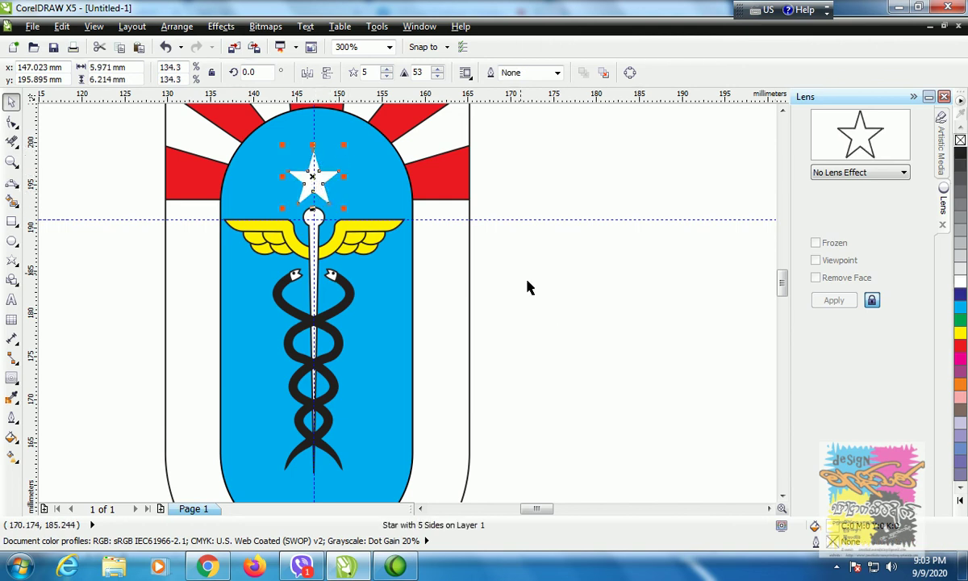
left_click(529, 289)
scroll(342, 309, "down", 2)
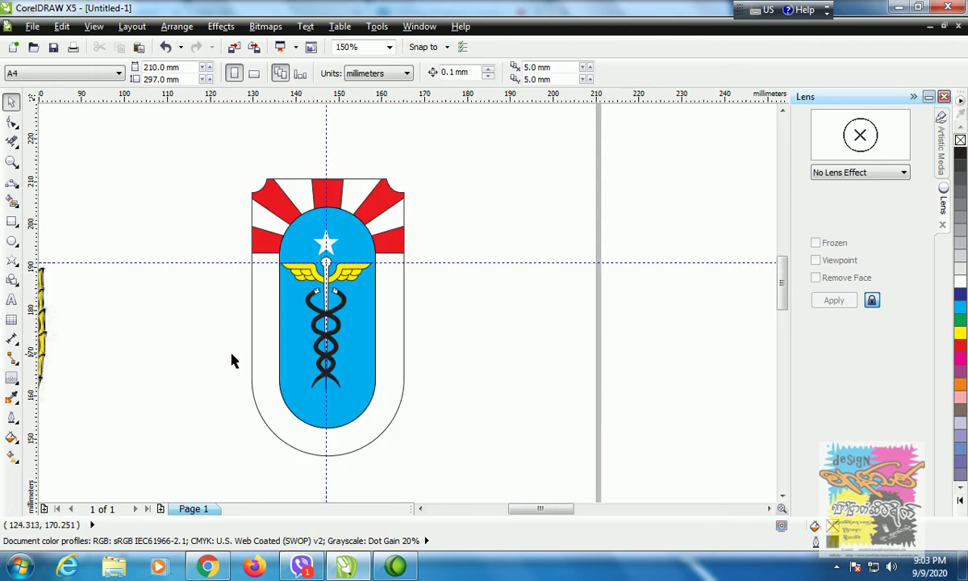
scroll(731, 472, "down", 3)
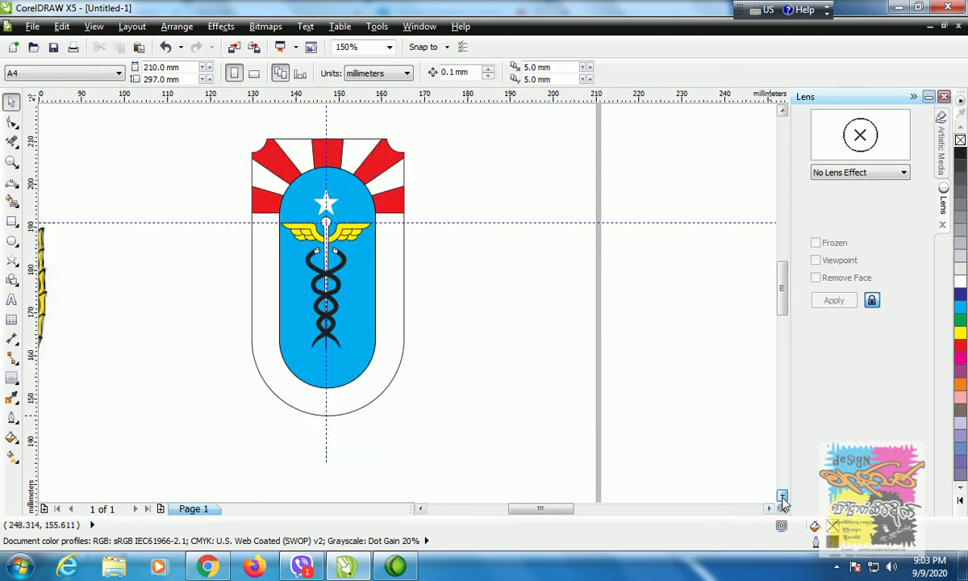
left_click(786, 111)
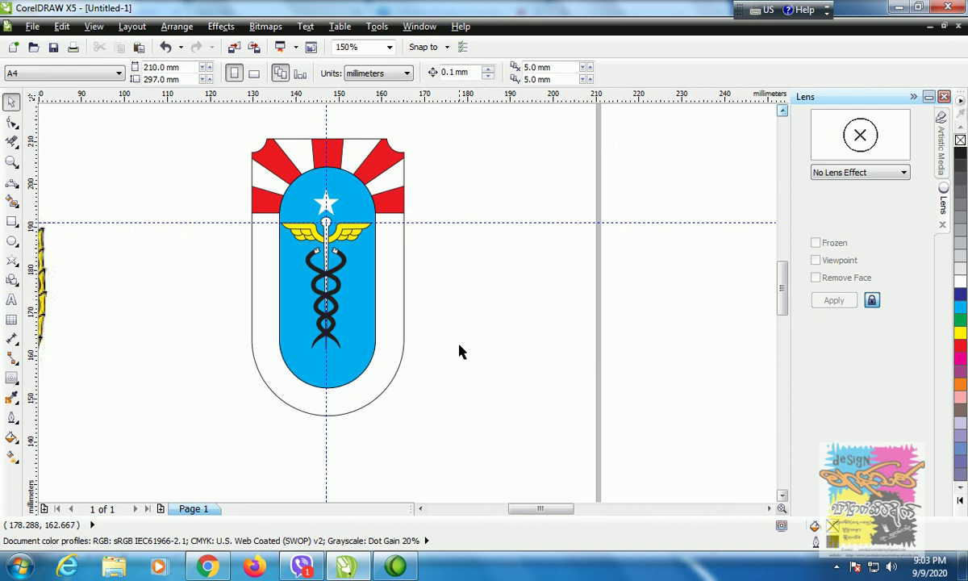
left_click(420, 508)
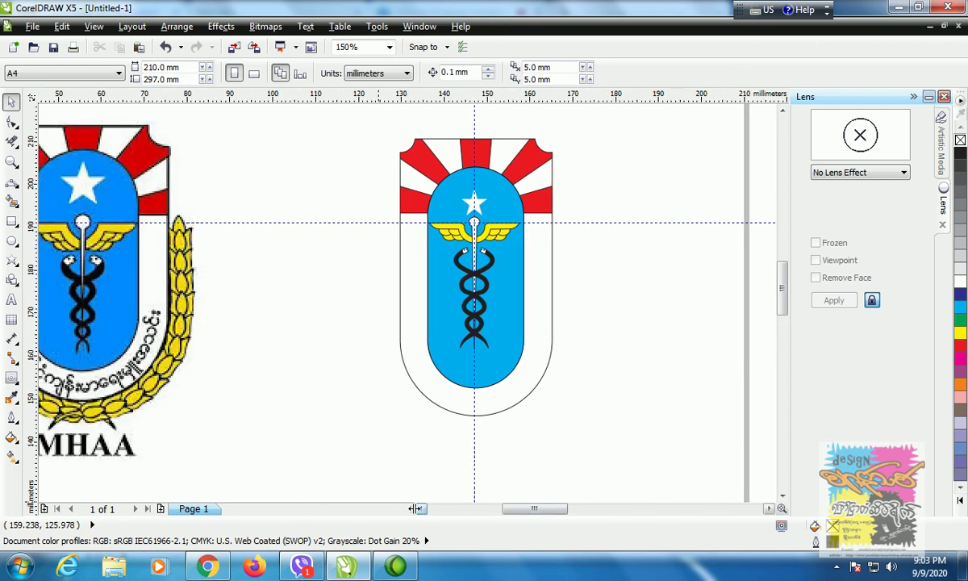